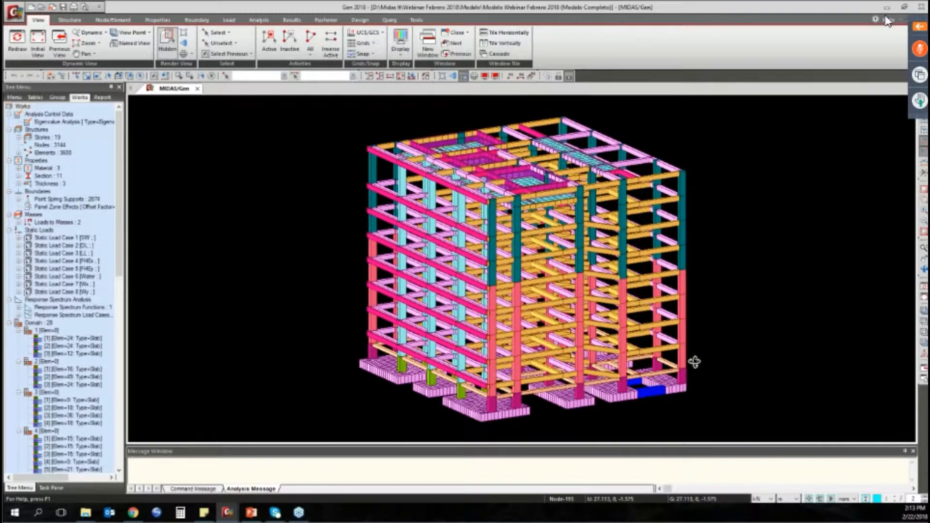
Step: Examine the complete building model from several sides, focusing on the footings and column bases at foundation level
middle_click_drag(695, 362, 690, 355, "ctrl")
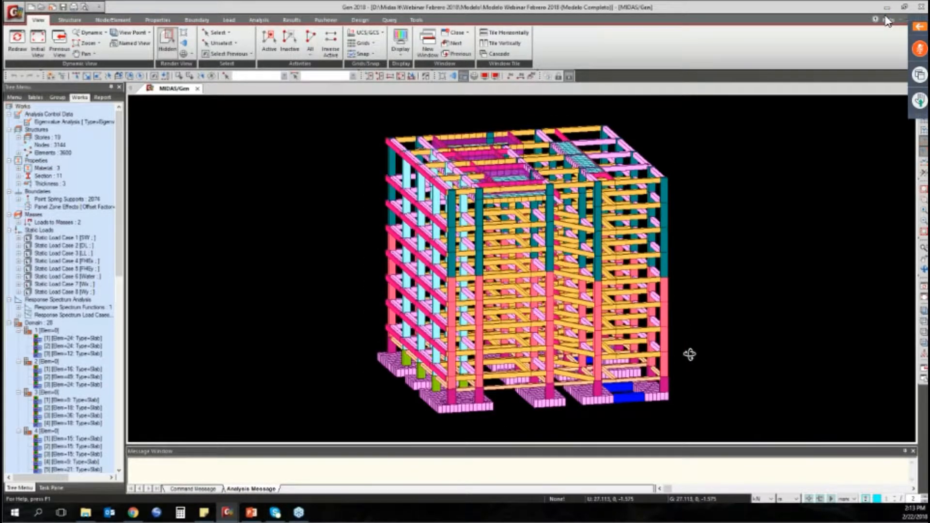
middle_click_drag(690, 355, 690, 354, "ctrl")
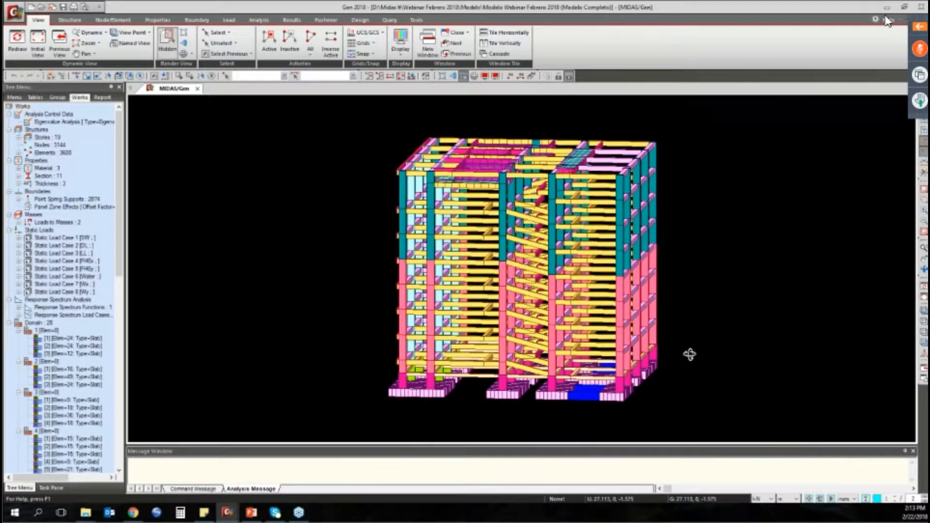
middle_click_drag(690, 354, 690, 357, "ctrl")
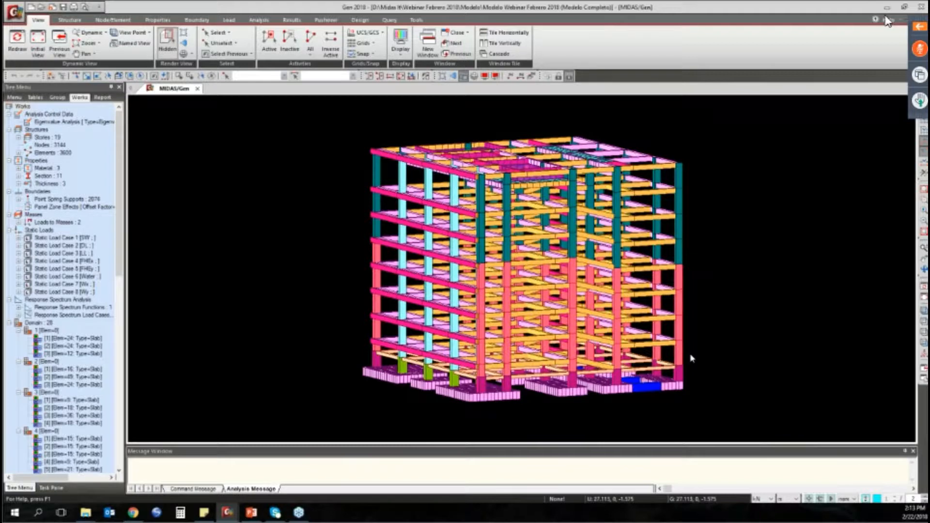
middle_click_drag(691, 358, 636, 381, "ctrl")
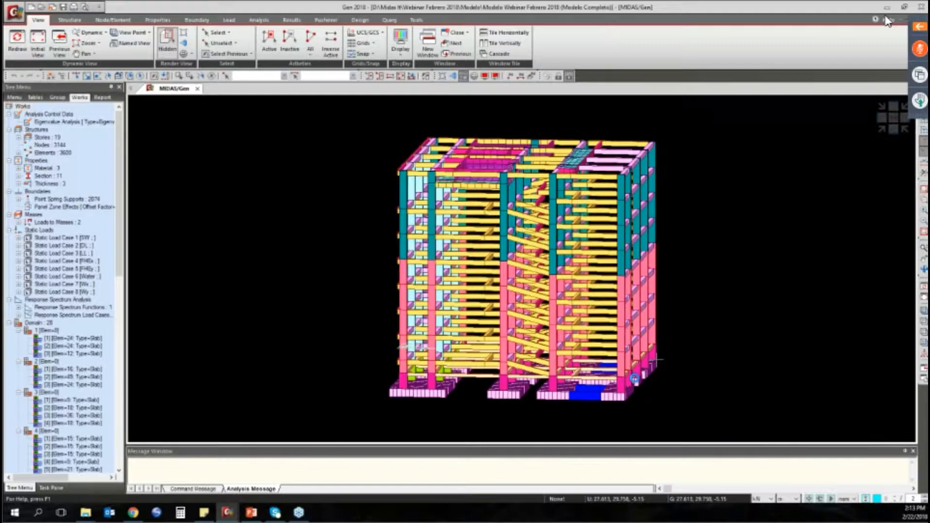
scroll(635, 379, "up", 2)
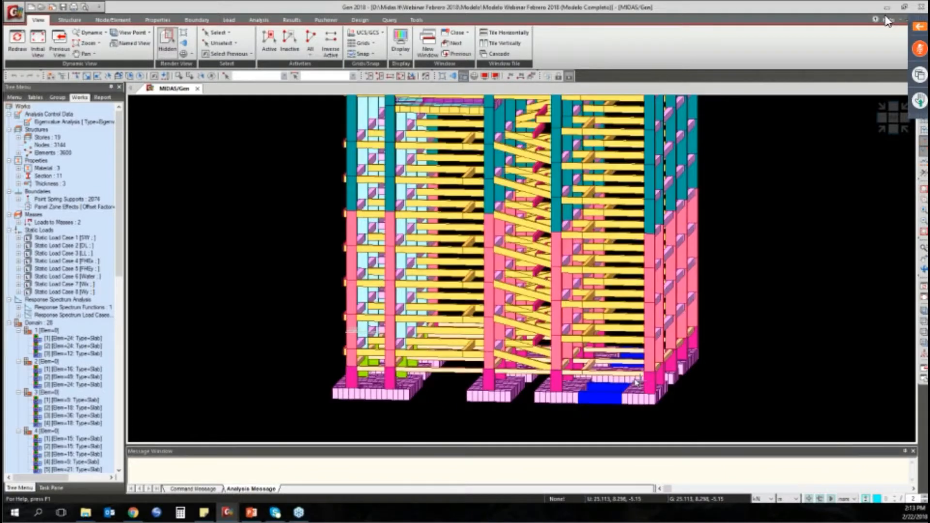
middle_click_drag(636, 383, 454, 381, "ctrl")
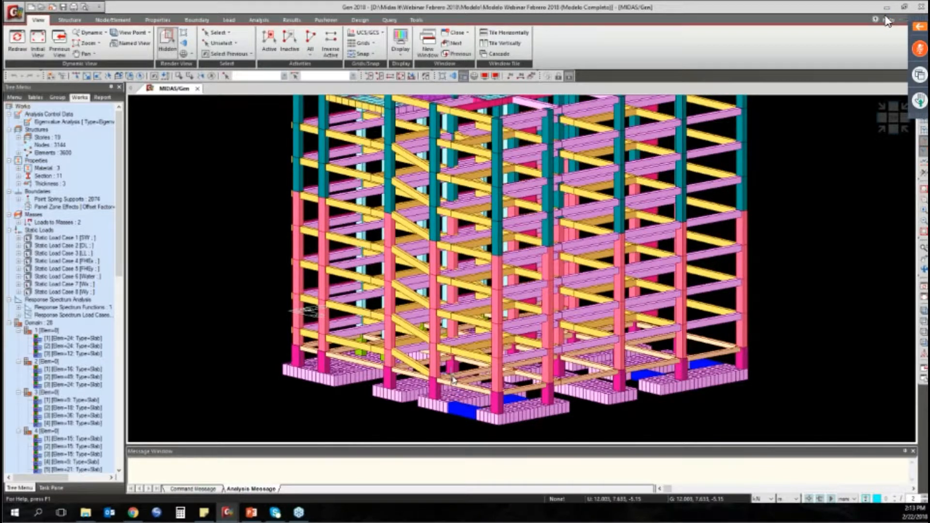
mouse_move(452, 380)
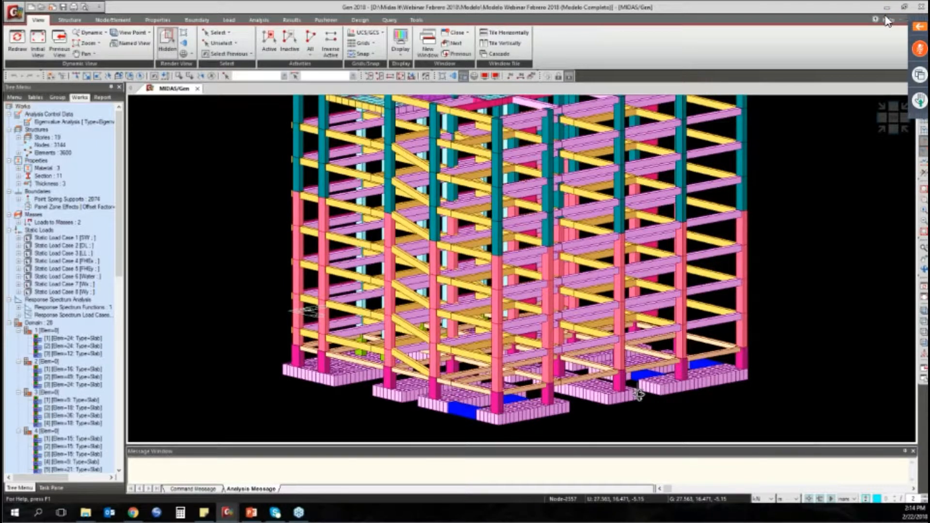
middle_click_drag(638, 395, 653, 404, "ctrl")
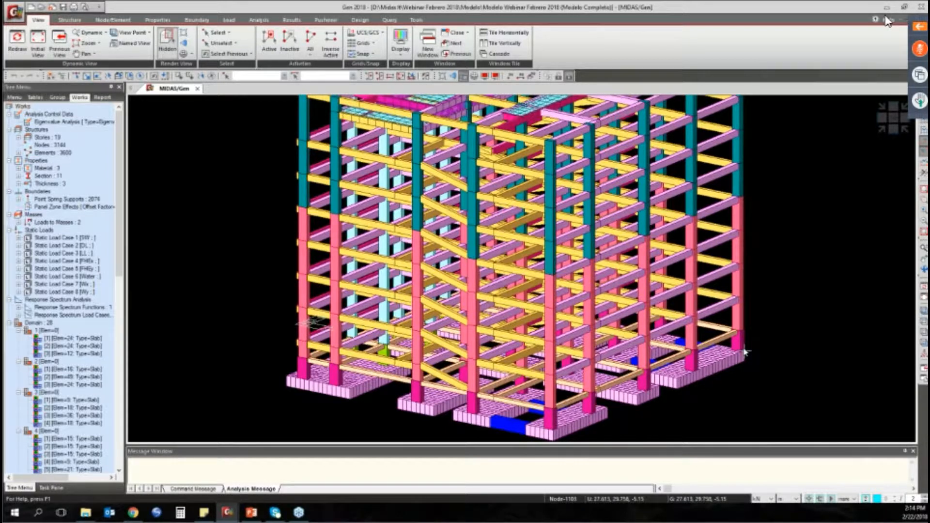
mouse_move(745, 353)
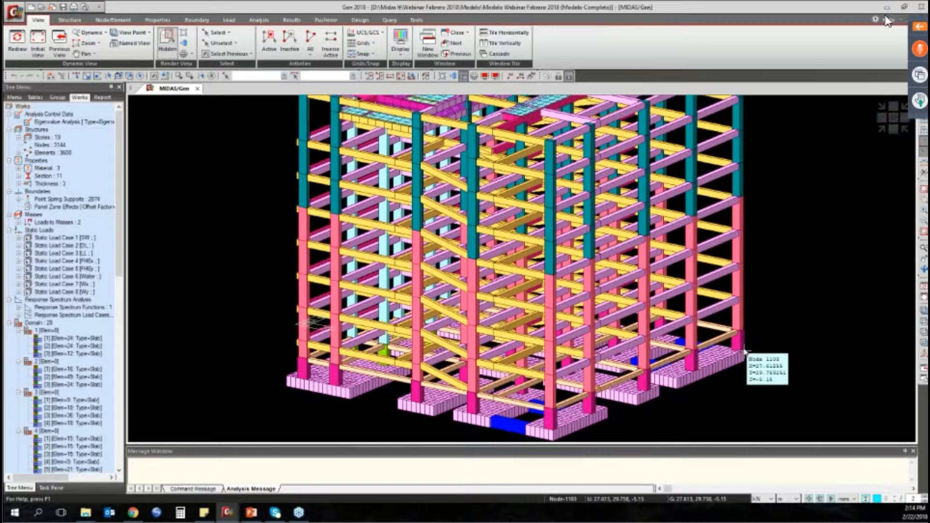
middle_click_drag(745, 352, 722, 236, "ctrl")
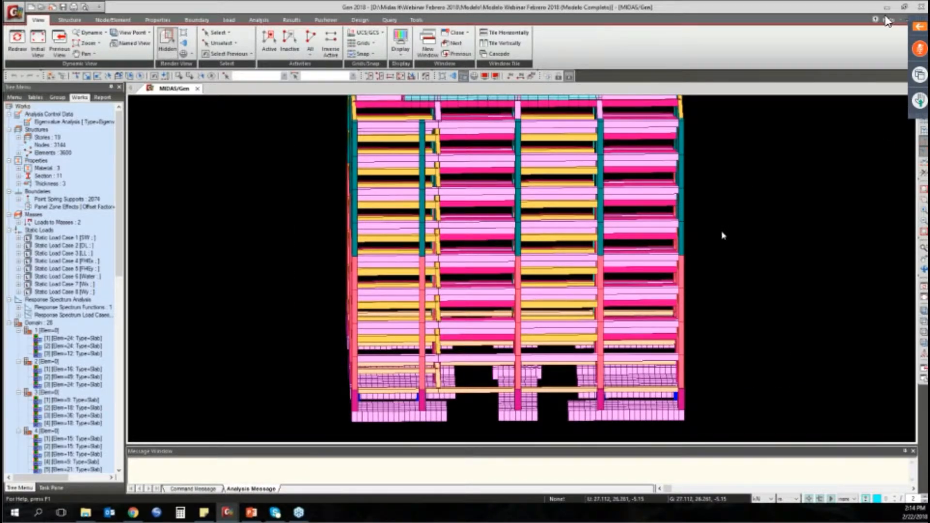
middle_click_drag(722, 236, 504, 238, "ctrl")
middle_click_drag(698, 377, 697, 315)
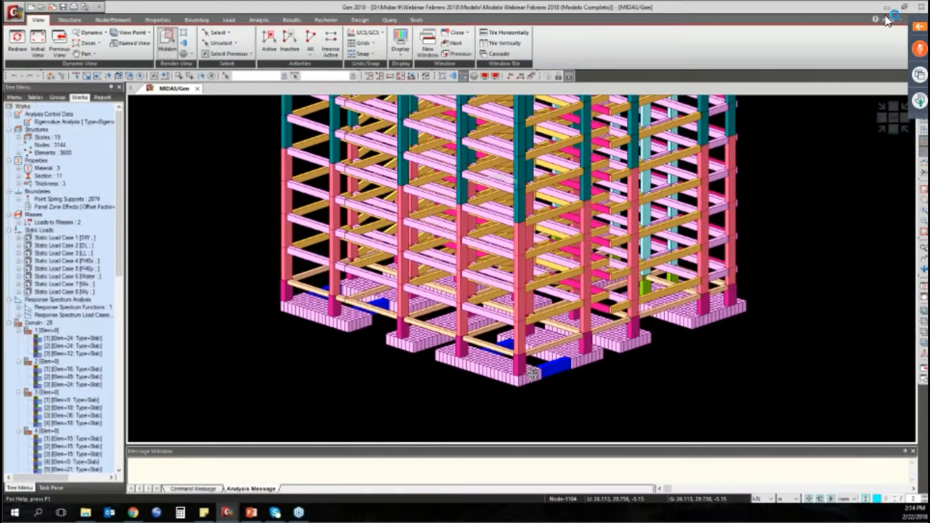
middle_click_drag(533, 373, 743, 293, "ctrl")
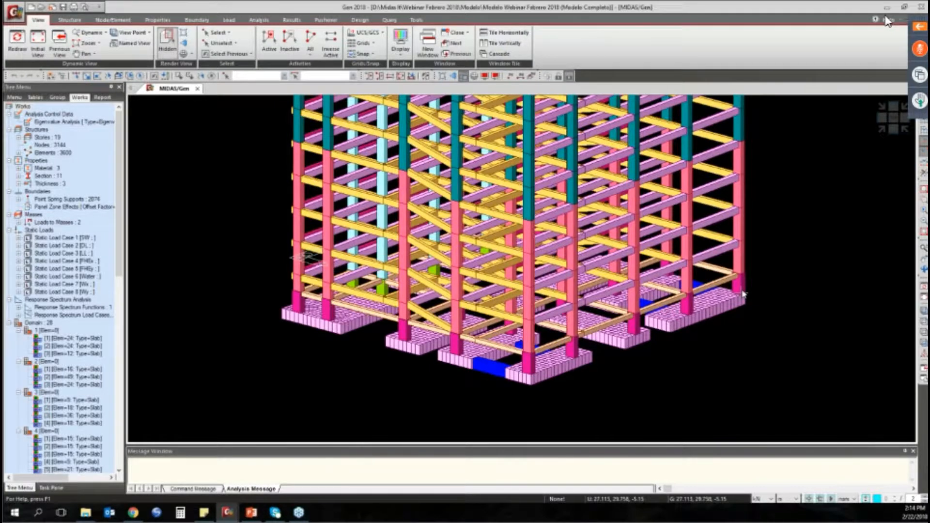
mouse_move(743, 293)
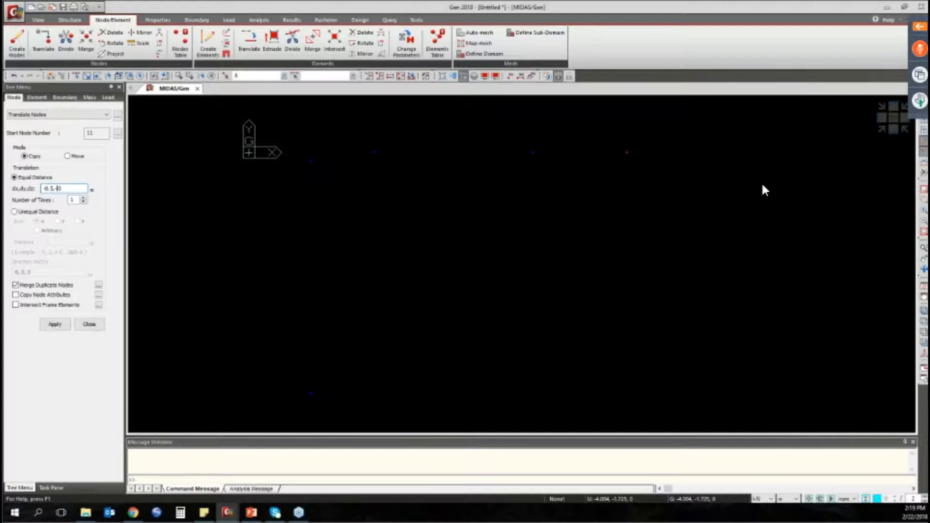
Step: Copy the selected node by -0.5,-0.3,0 and copy the new node by 0,-8.7,0, finishing the node translation
type("0.3")
left_click(57, 324)
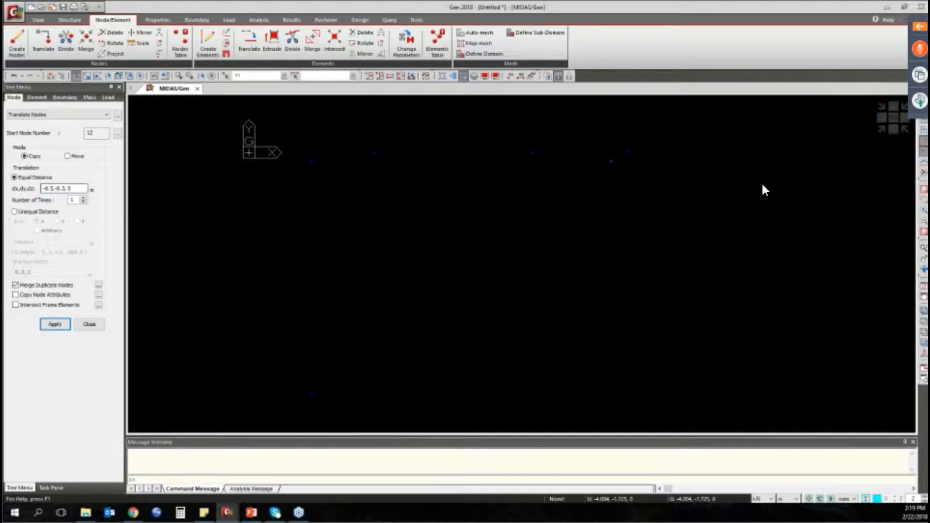
type("0")
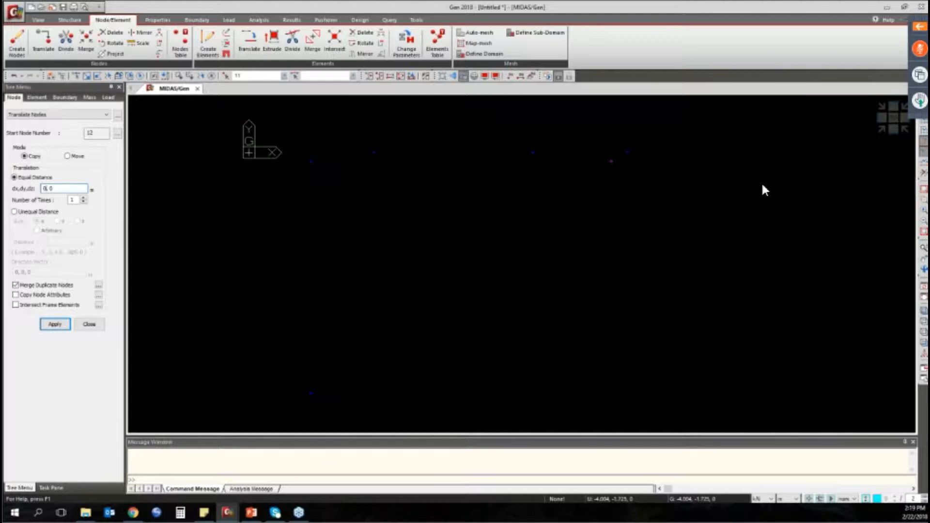
type(",-8.7")
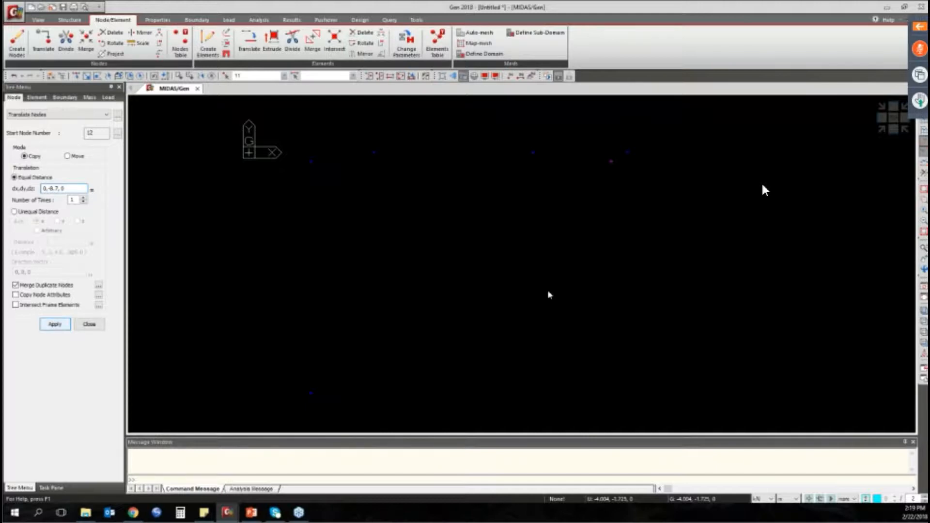
key("Return")
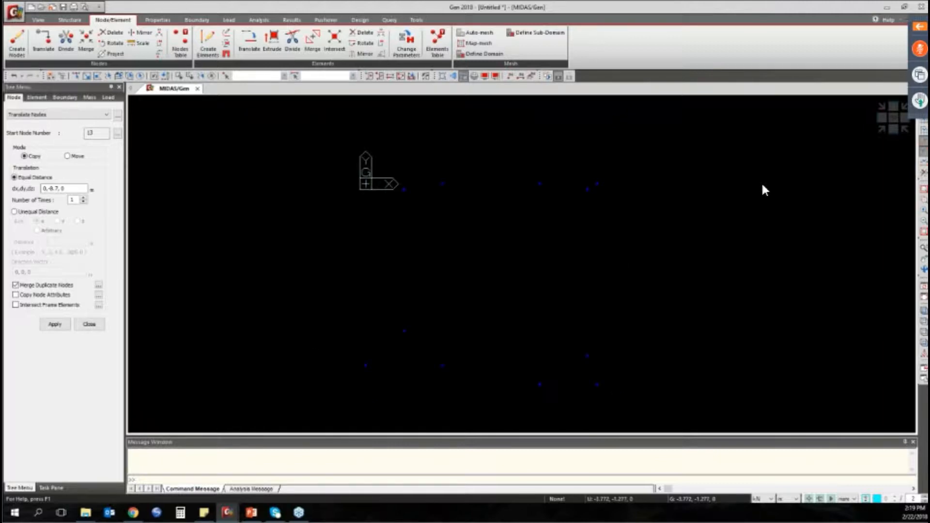
key("alt+Tab")
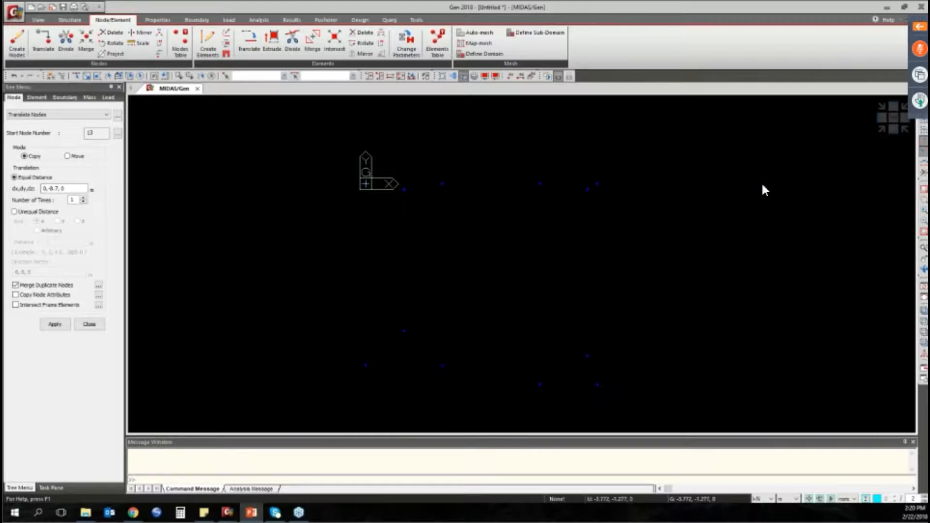
left_click(90, 324)
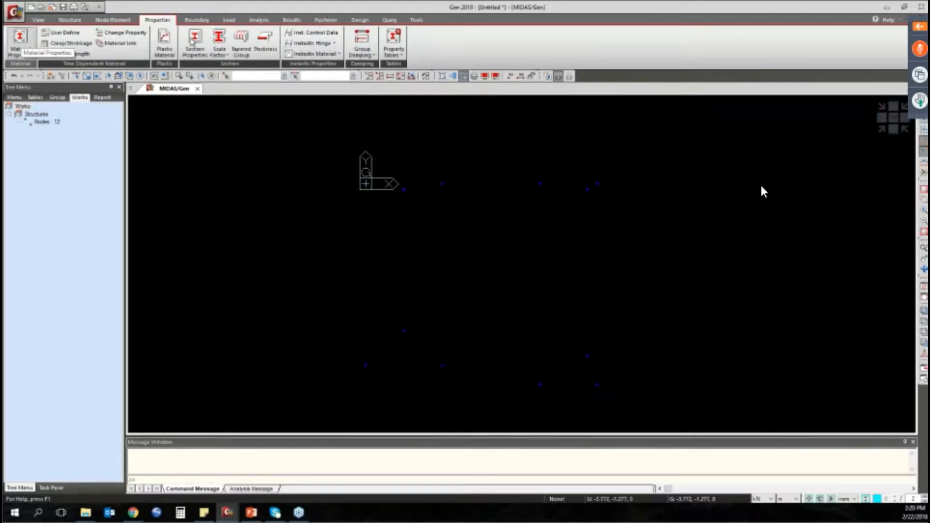
Step: Add a concrete material using the ASTM(RC) standard with Grade C3000 from the database
left_click(193, 41)
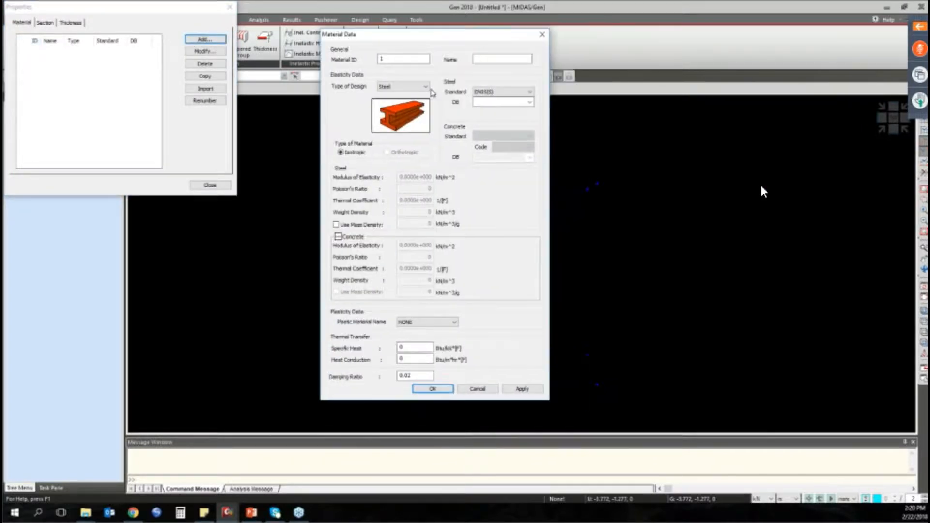
left_click(425, 86)
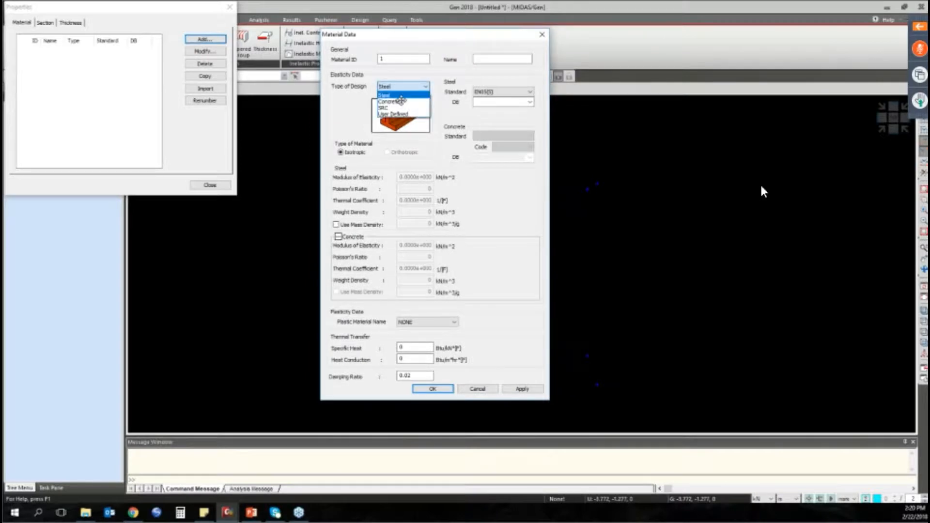
left_click(401, 101)
left_click(524, 135)
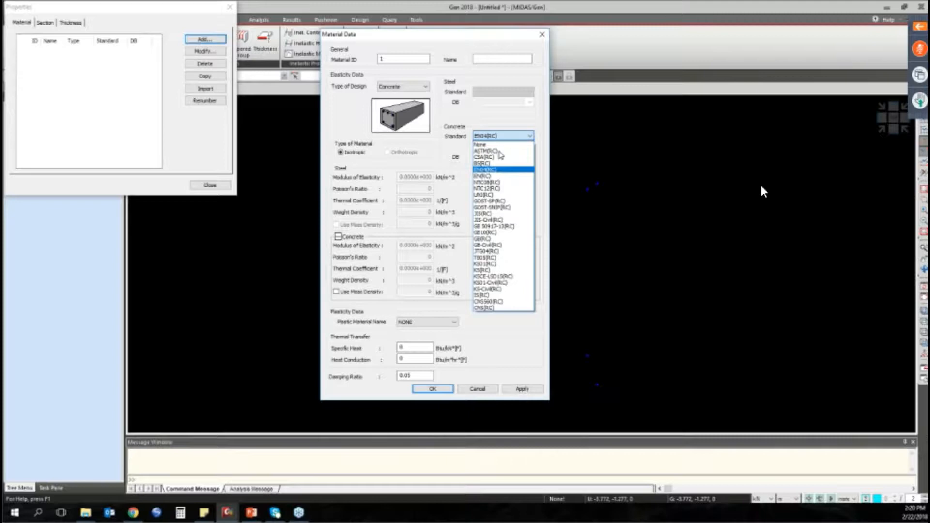
left_click(499, 151)
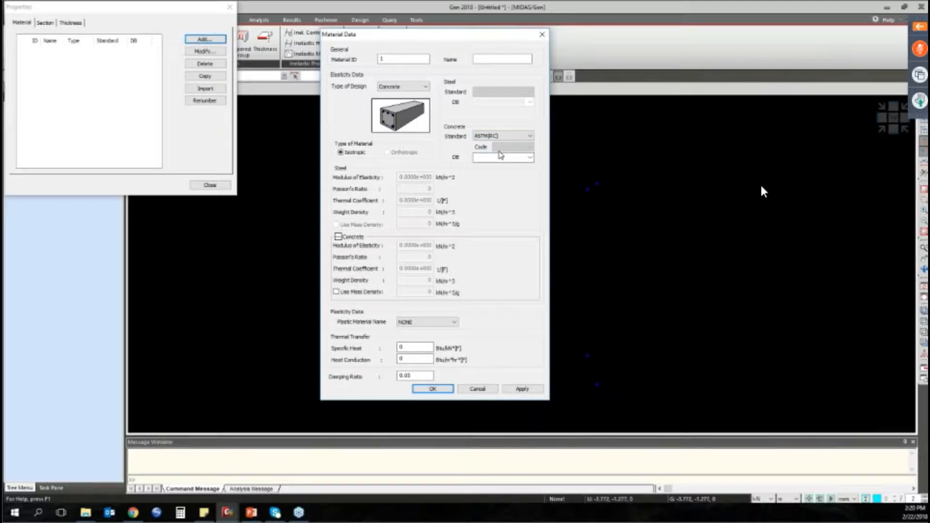
left_click(500, 156)
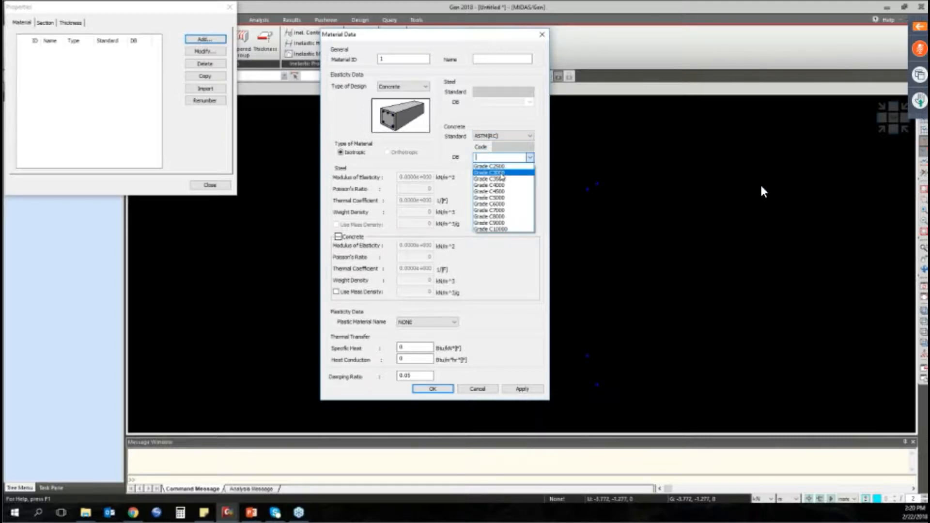
left_click(499, 173)
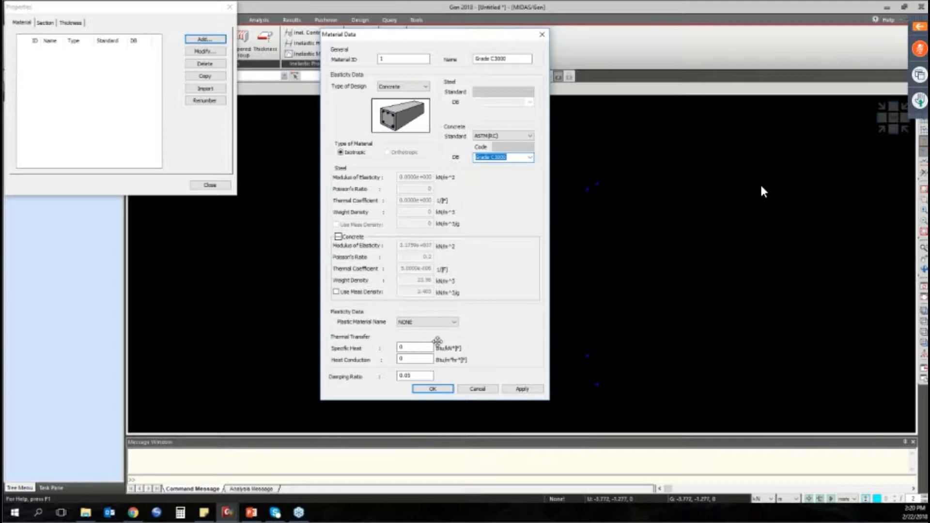
key("Return")
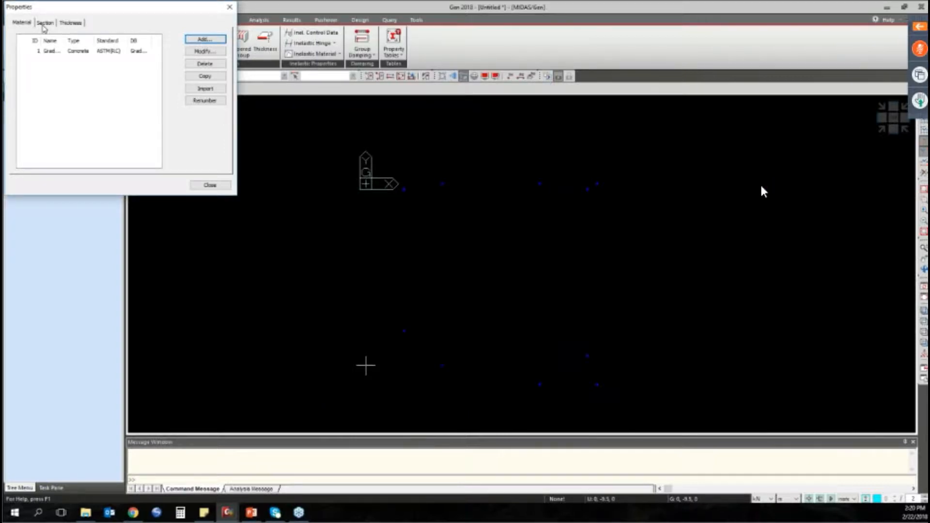
Step: Add a user-defined solid rectangle section named P100x60 with H 1 m and B 0.6 m
left_click(49, 24)
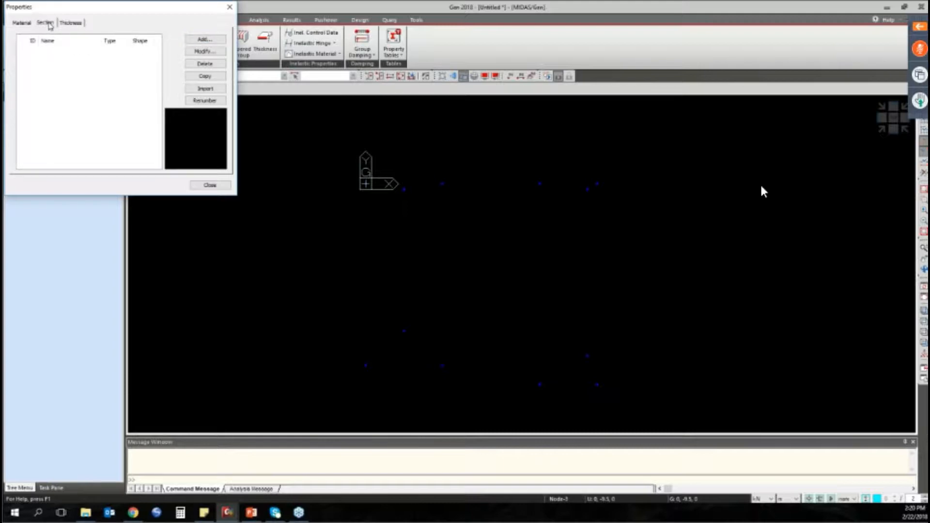
left_click(205, 39)
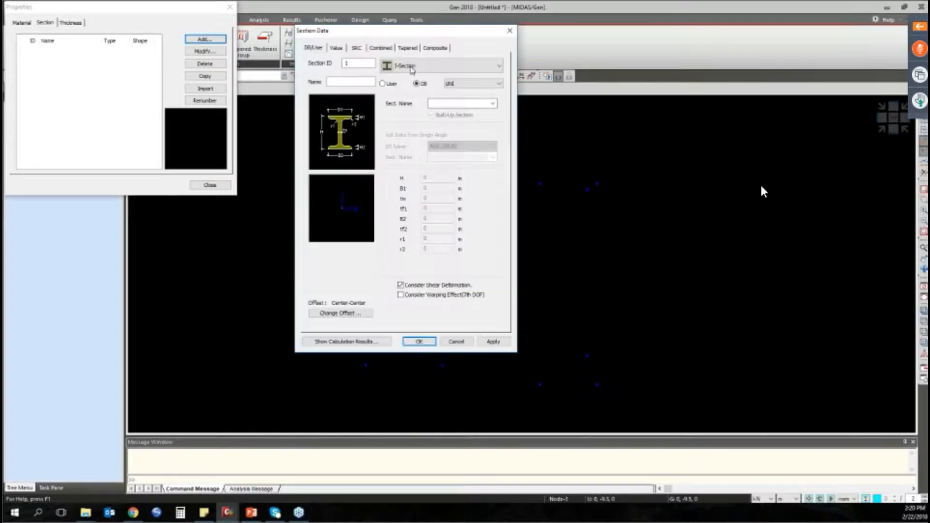
left_click(412, 67)
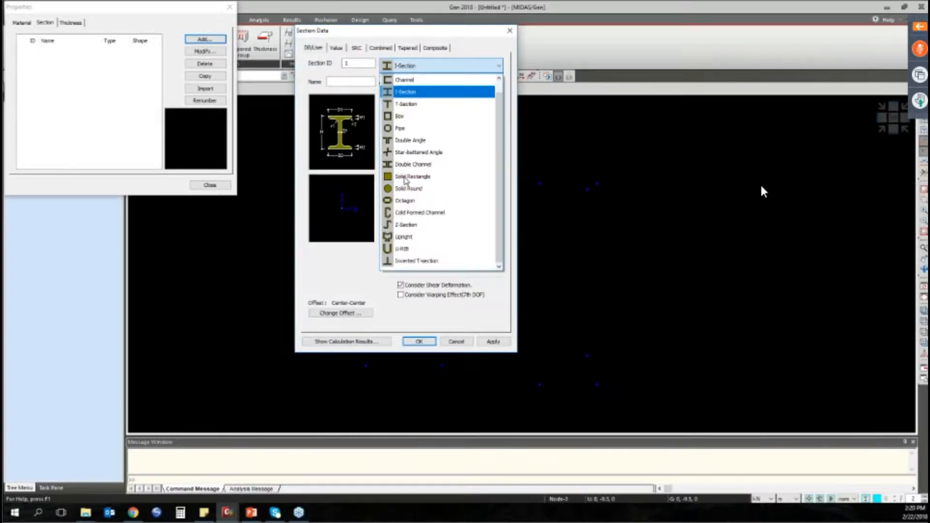
left_click(413, 176)
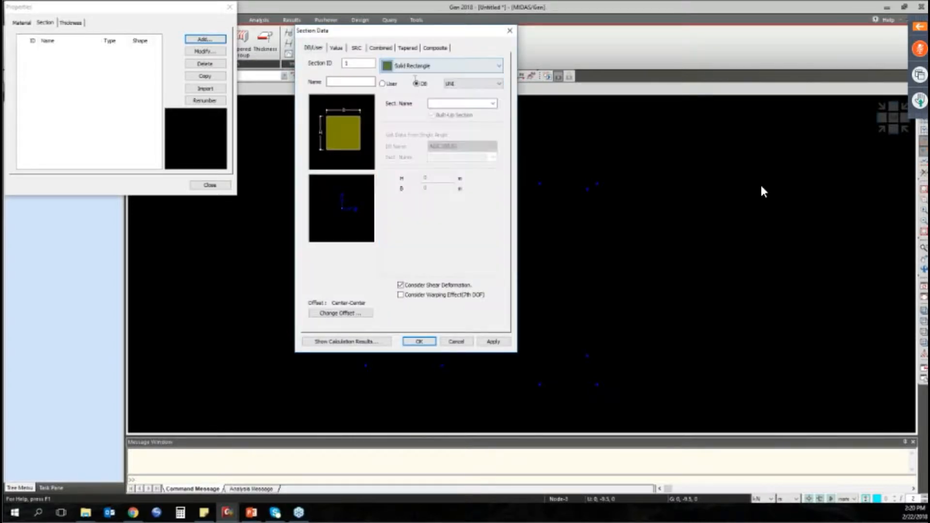
type("P100x60")
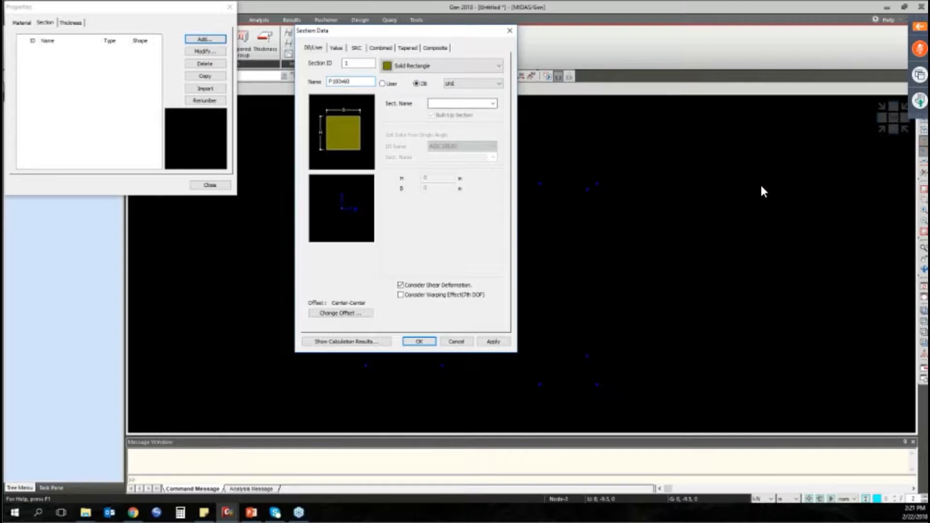
left_click(383, 84)
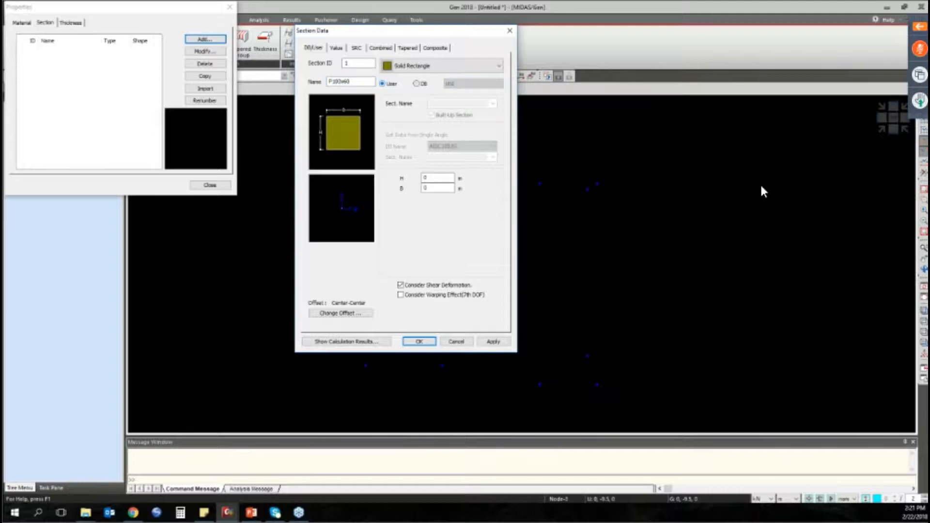
type("1")
key("Tab")
type("0.6")
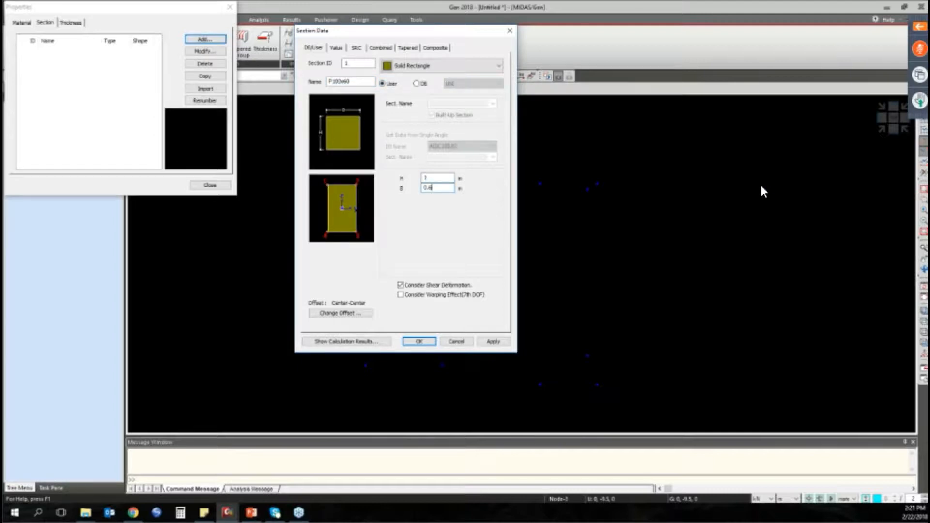
left_click(491, 344)
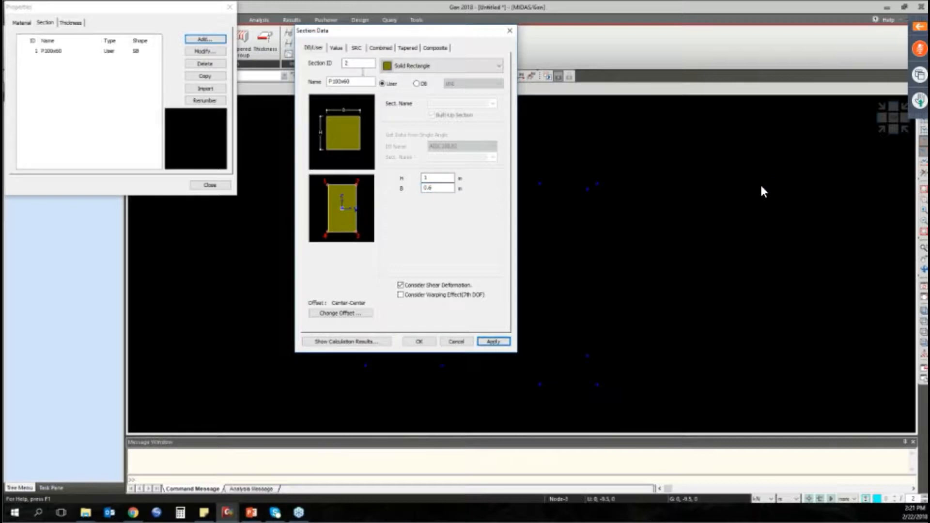
Step: Add a user-defined solid rectangle section named VF70x100 with H 1 m and B 0.7 m
double_click(358, 81)
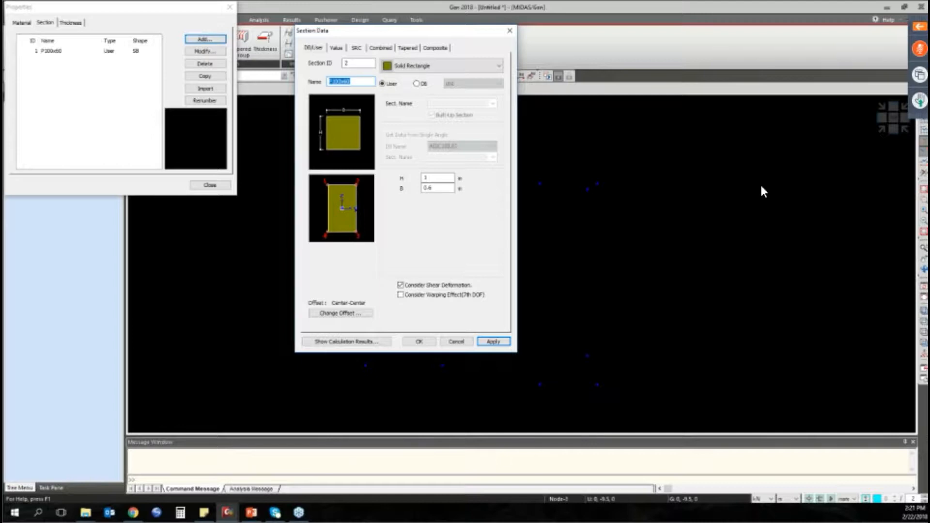
type("VF70x100")
left_click(432, 188)
key("BackSpace")
type("7")
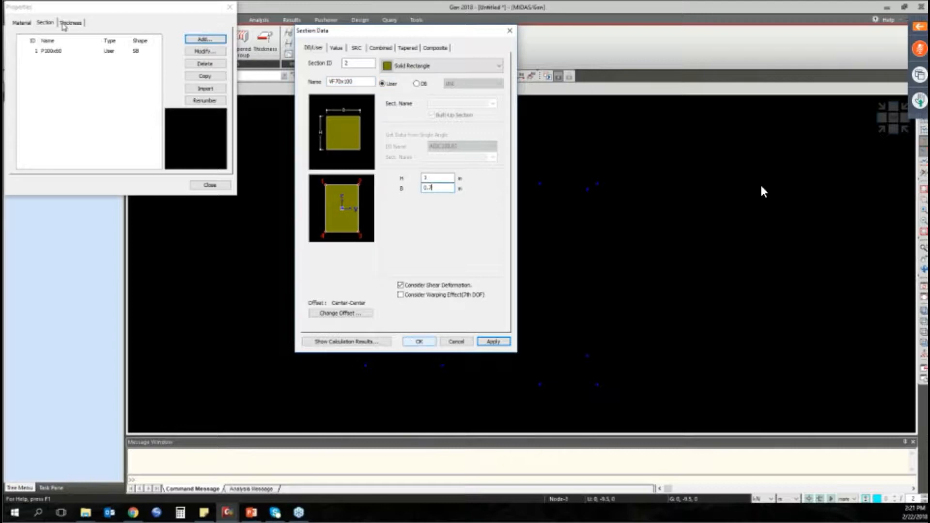
key("Return")
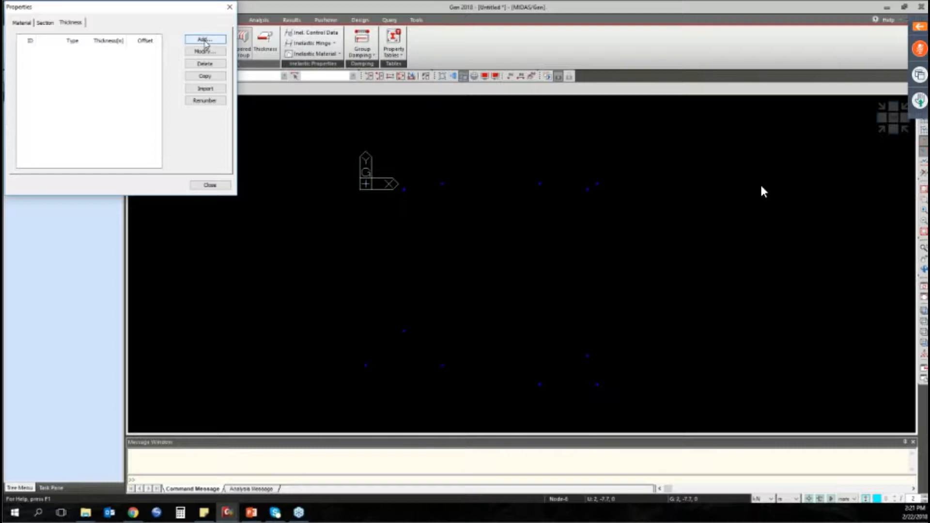
Step: Add two in-plane and out-of-plane thicknesses of 1 m and 1.2 m, finishing the property definitions
left_click(205, 40)
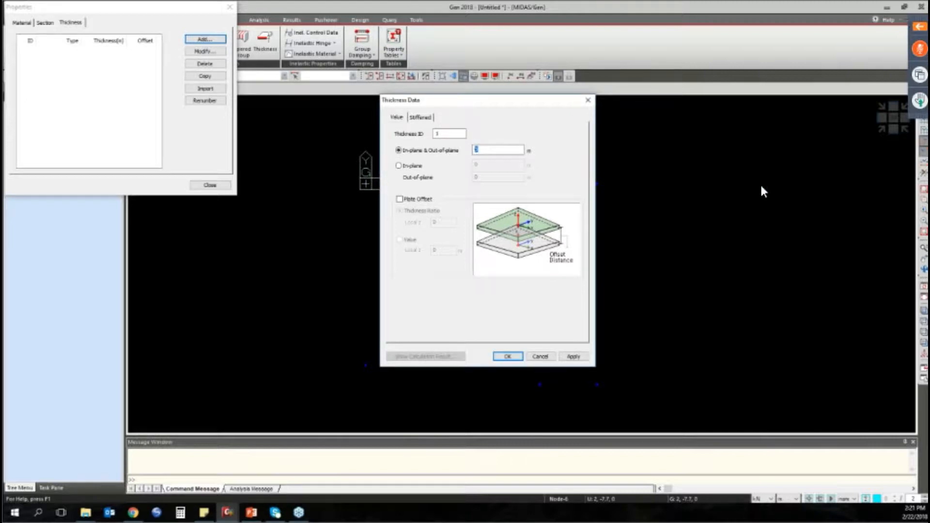
type("1")
left_click(572, 357)
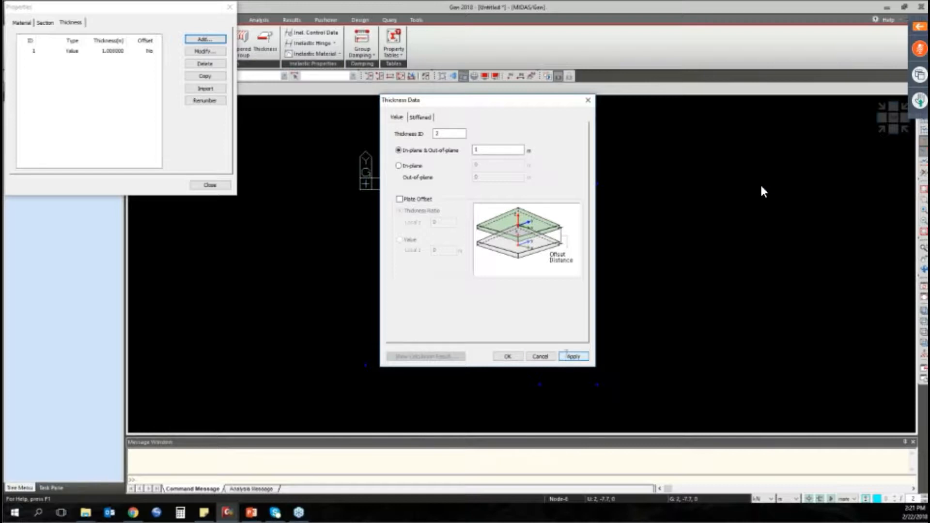
type(".2")
left_click(506, 358)
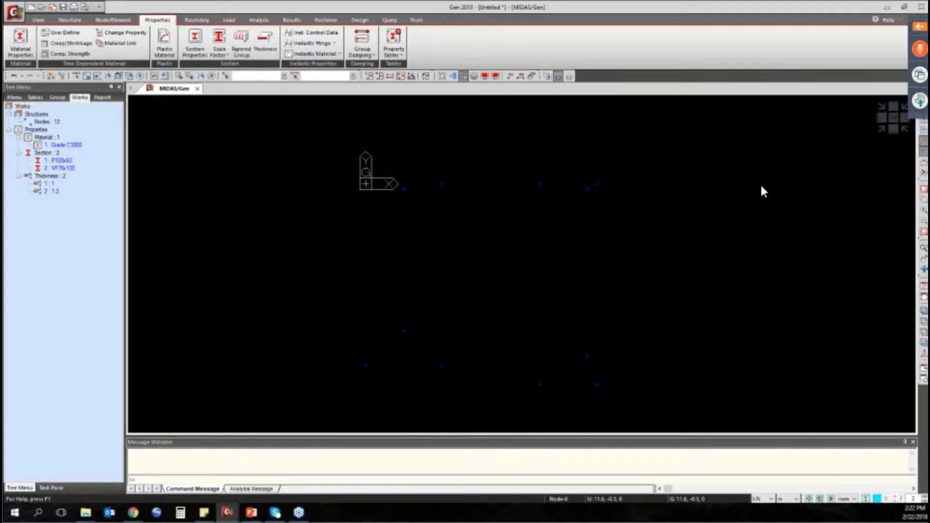
key("alt+Tab")
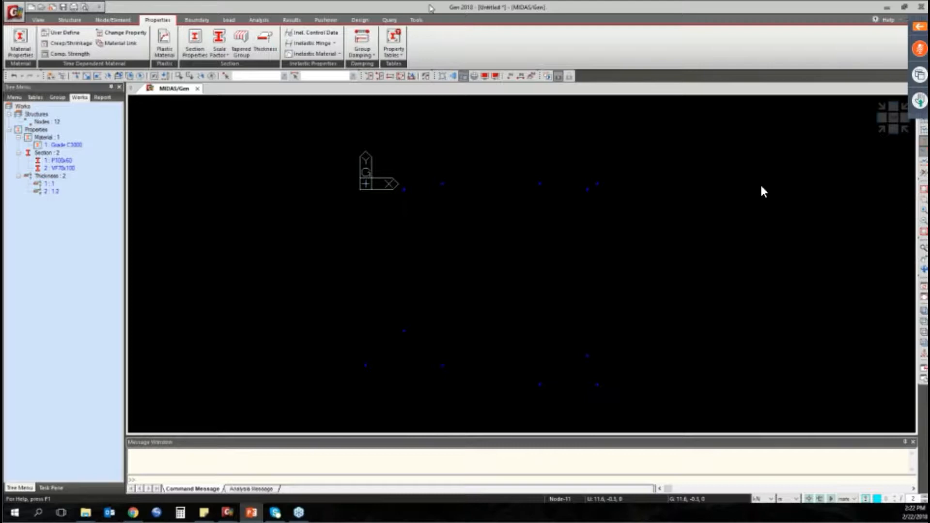
left_click(430, 5)
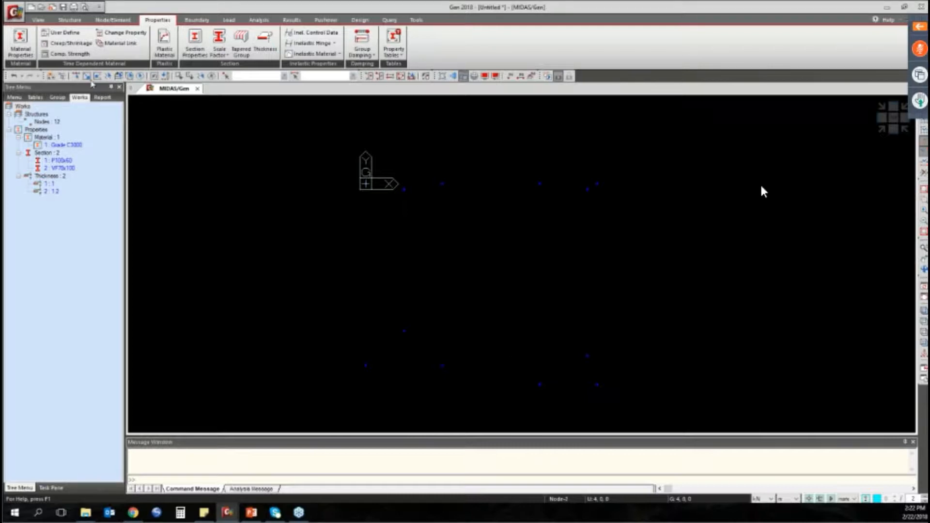
Step: Extrude the four column nodes into beam elements by 0,0,2 using material Grade C3000 and section P100x60
left_click(77, 76)
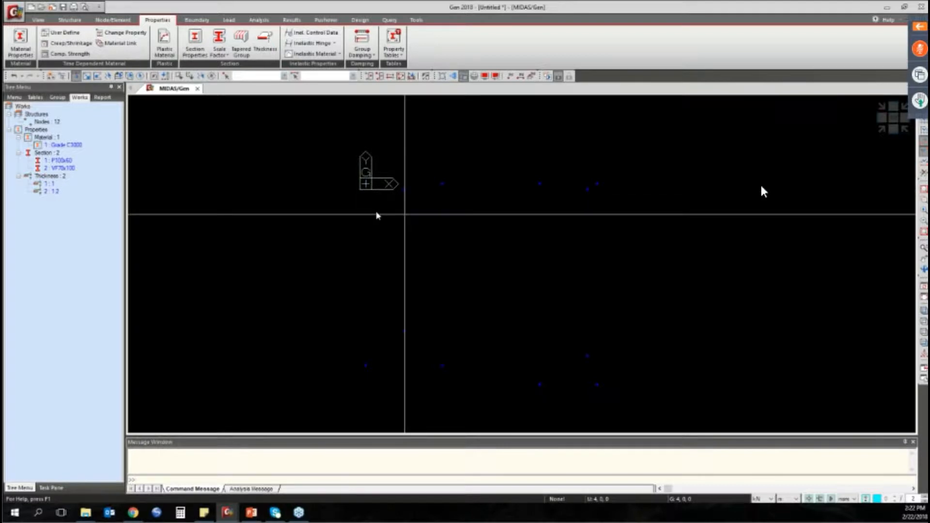
left_click_drag(394, 177, 412, 353)
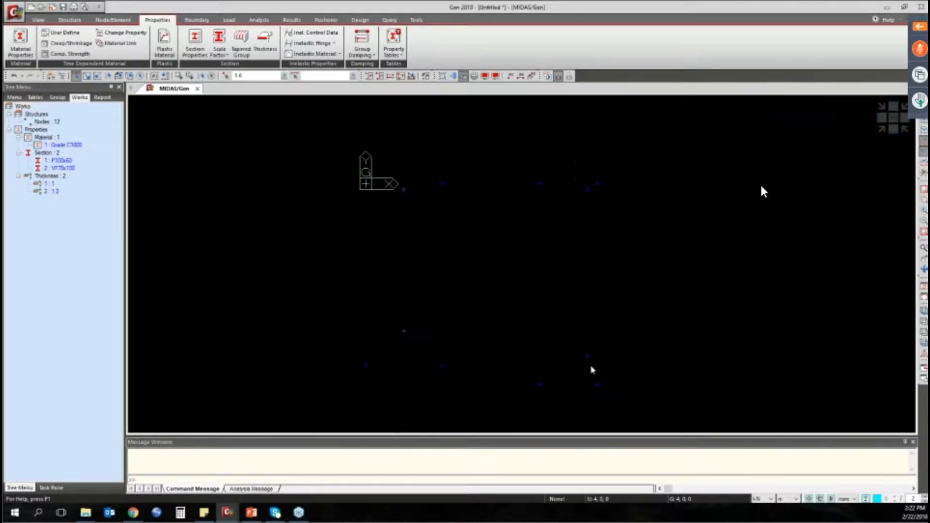
left_click_drag(592, 370, 576, 163)
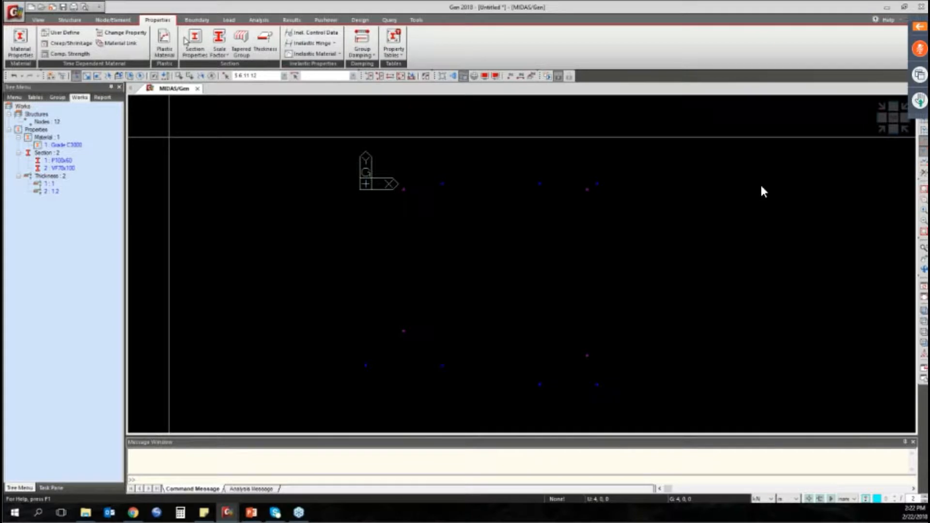
left_click(113, 20)
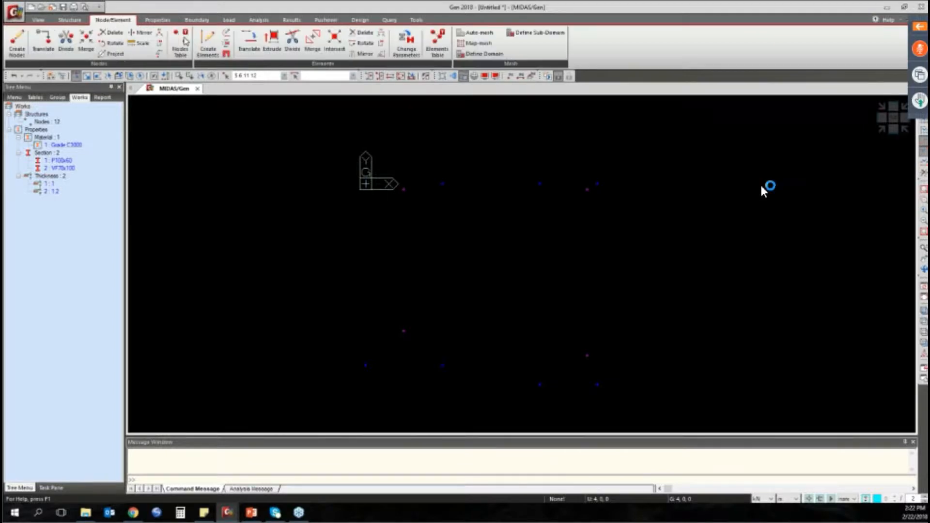
left_click(273, 43)
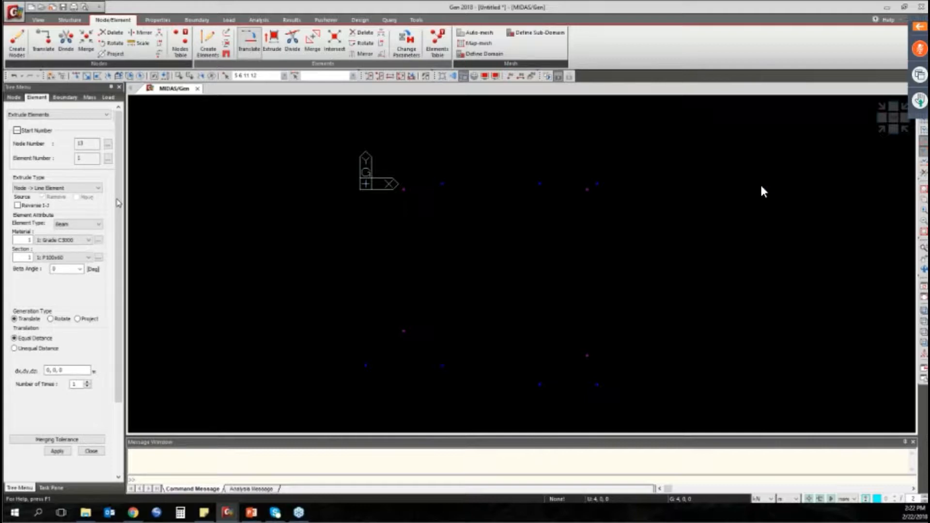
scroll(52, 159, "down", 3)
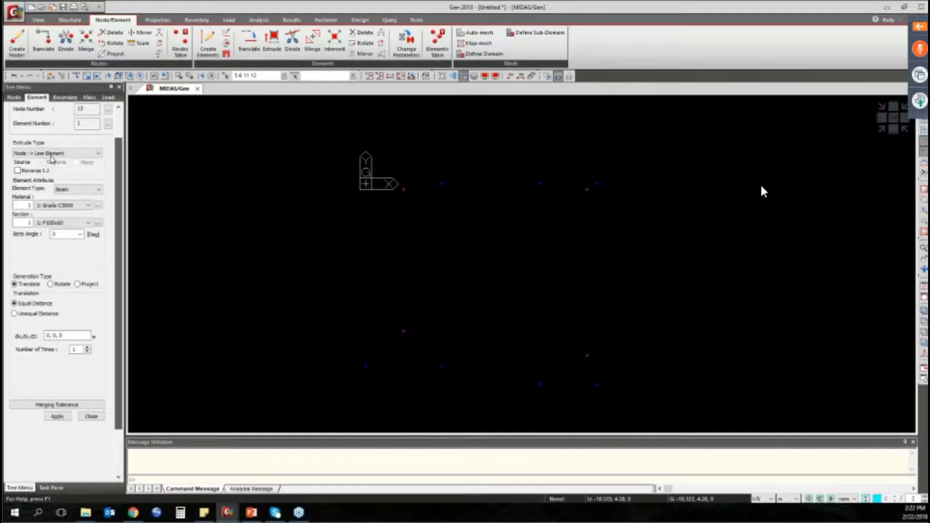
left_click_drag(119, 194, 118, 196)
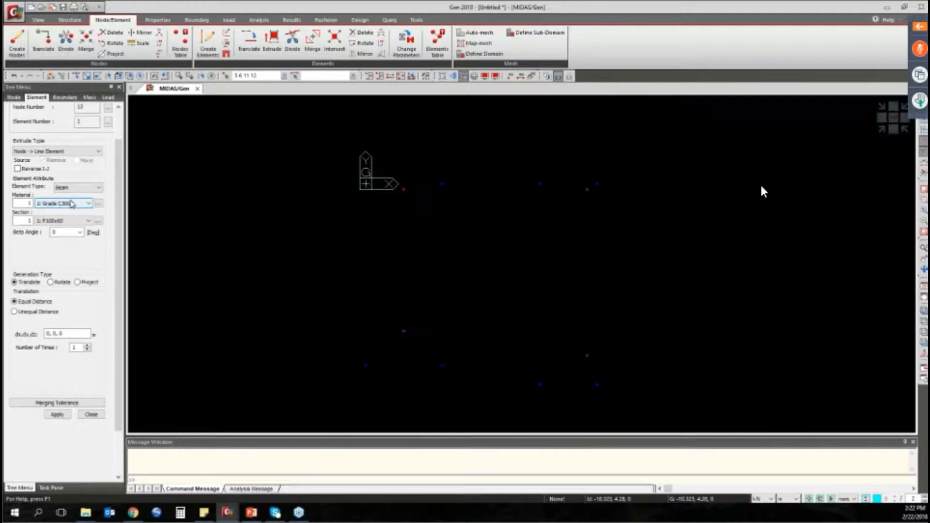
left_click(71, 203)
left_click(80, 220)
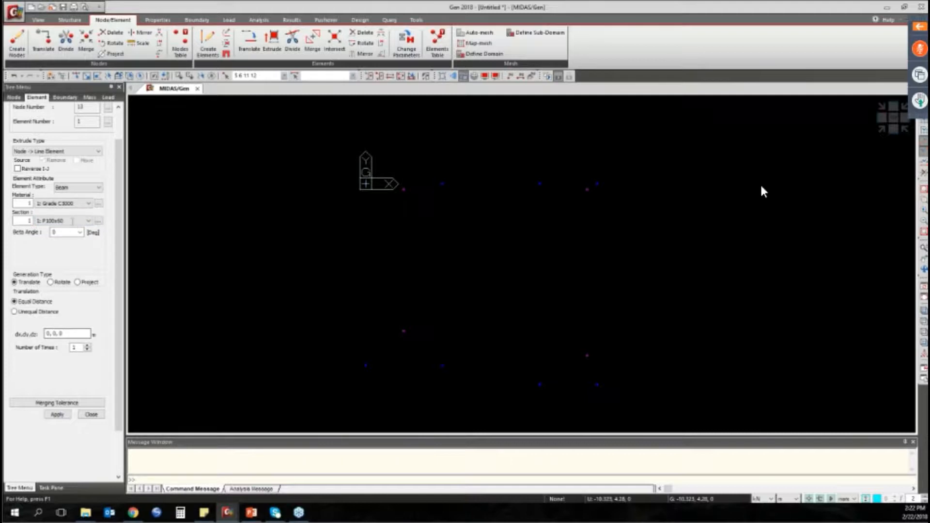
left_click(70, 334)
type("2")
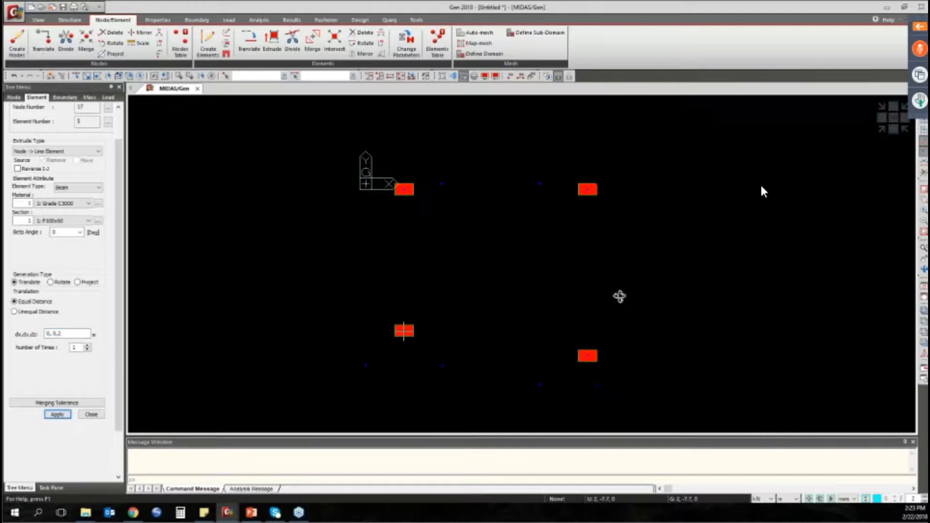
middle_click_drag(620, 296, 619, 298, "ctrl")
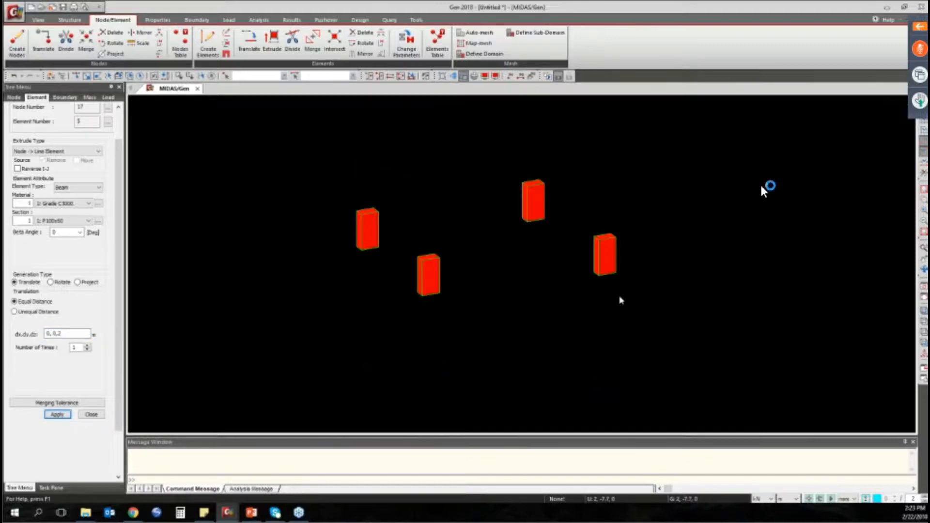
left_click(92, 415)
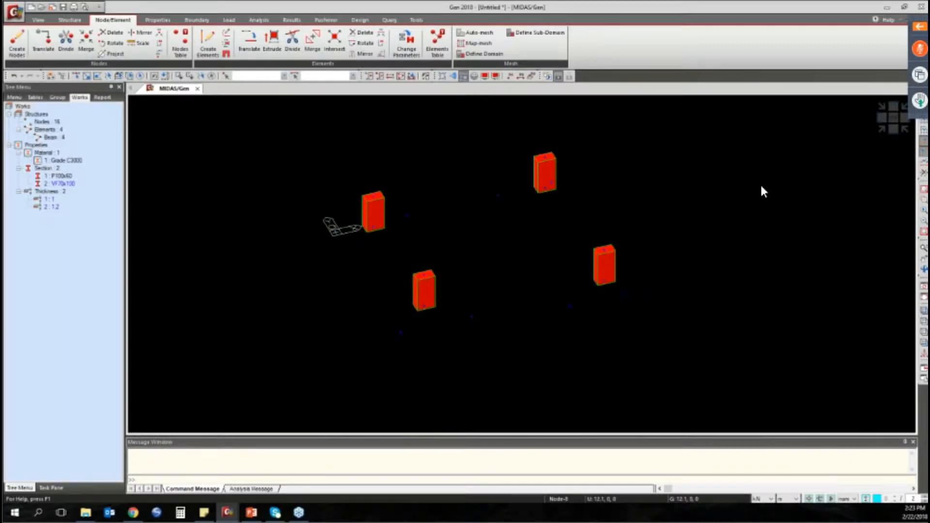
key("alt+Tab")
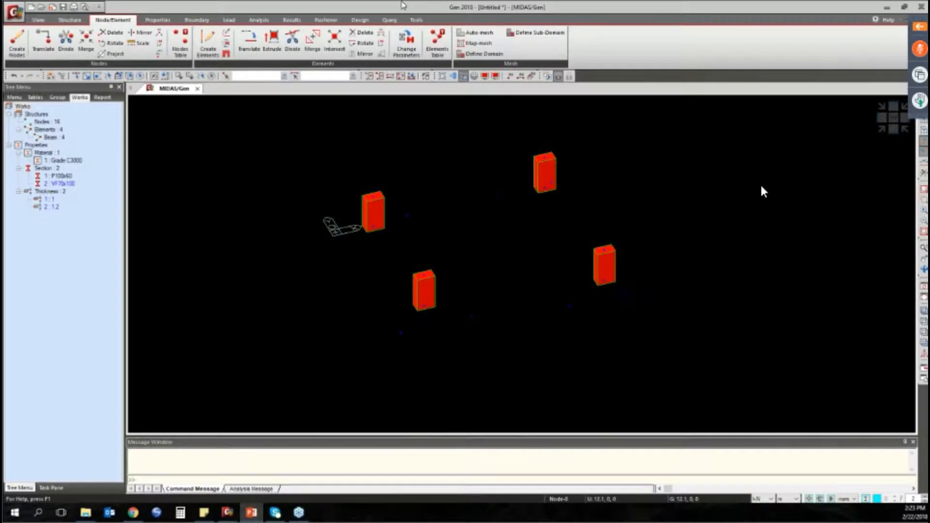
left_click(218, 46)
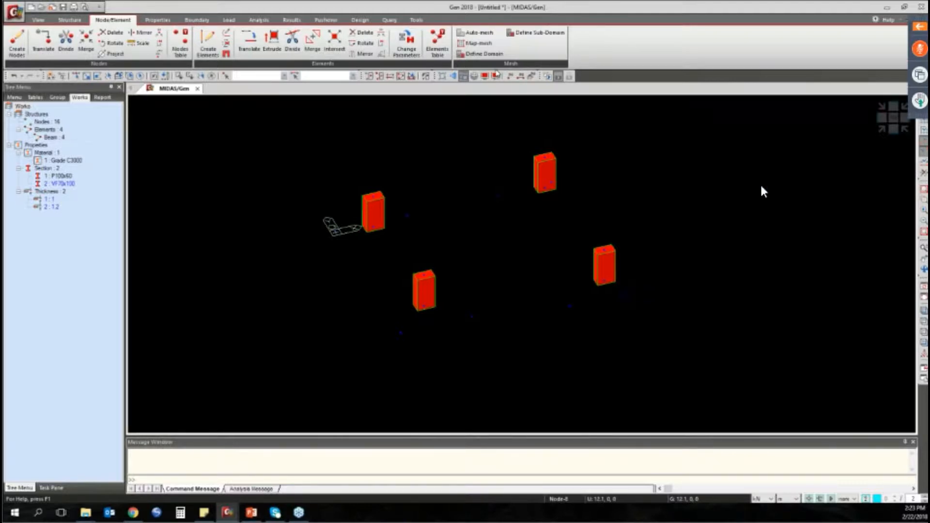
Step: Set up a planar auto-mesh by nodes with mesh length 0.1 m, outlining the footing farthest from the origin through nodes 7, 8, 10, 9, 7
left_click(474, 34)
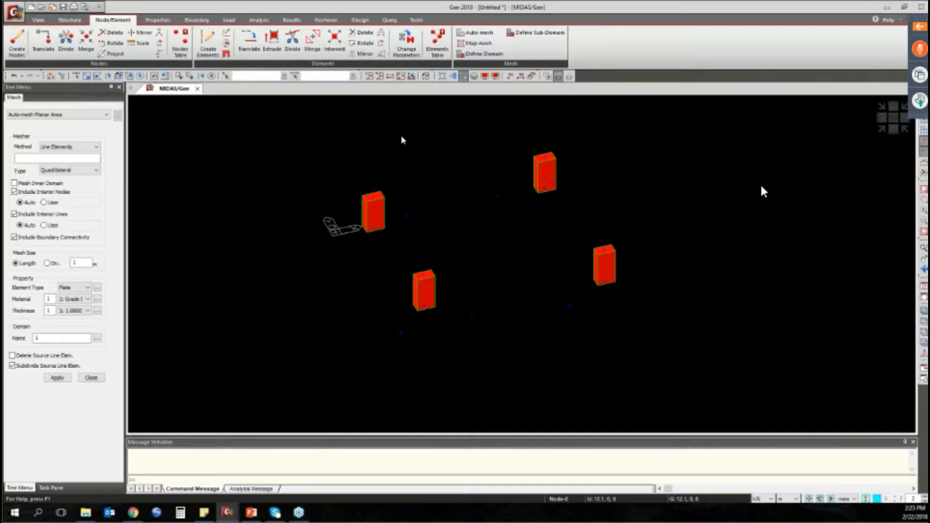
left_click(83, 151)
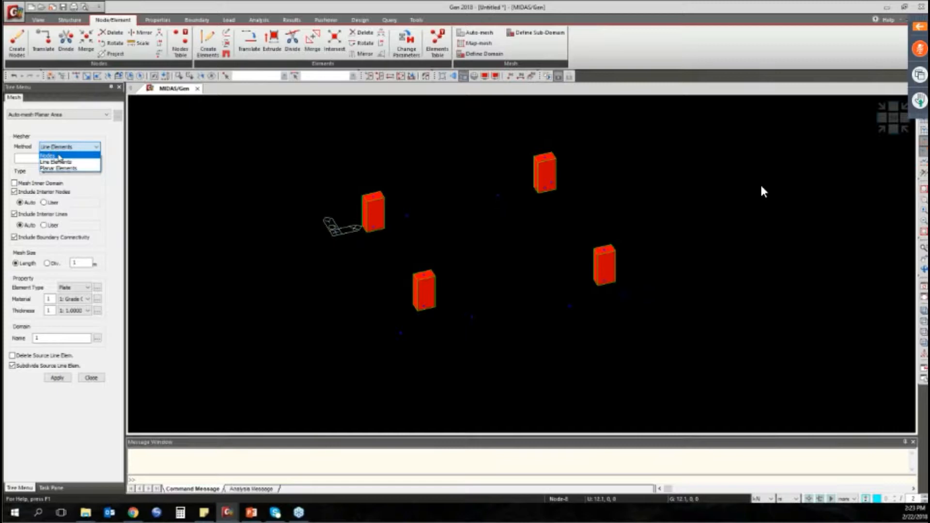
left_click(59, 156)
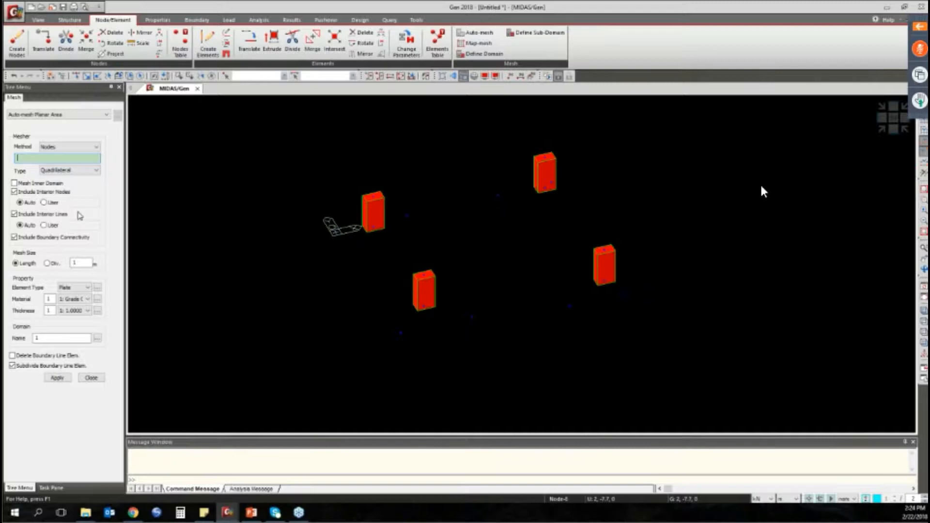
double_click(78, 262)
type("0.")
left_click(545, 190)
left_click(551, 183)
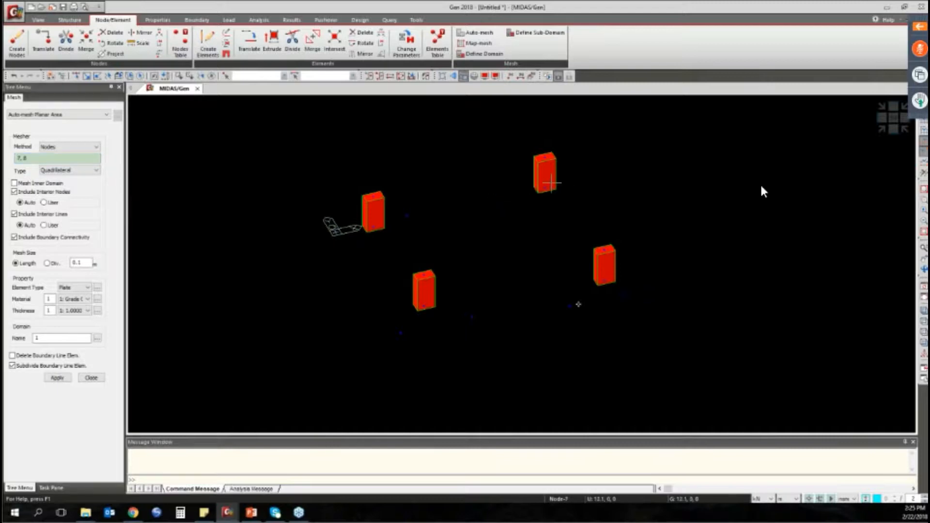
left_click(570, 306)
left_click(498, 195)
left_click(604, 282)
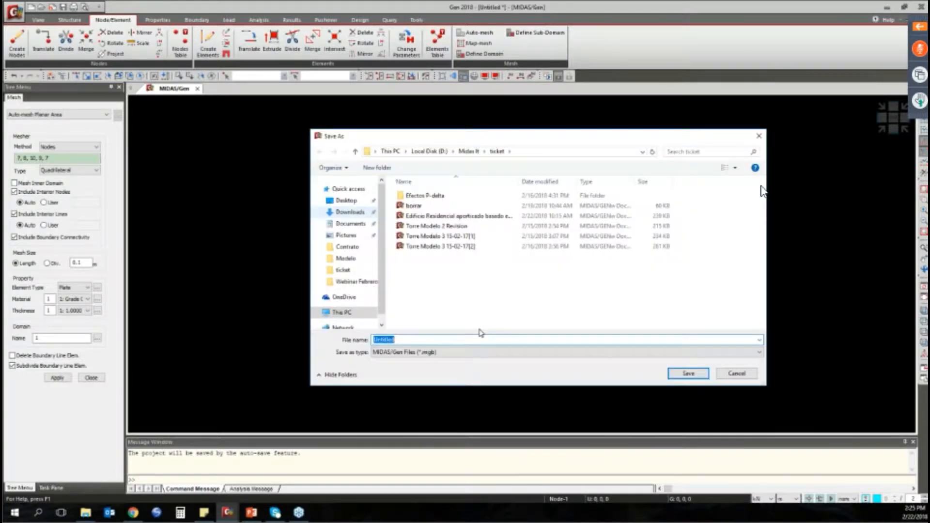
Step: Save the project as Modelo webinar in the Midas It folder
type("Mo")
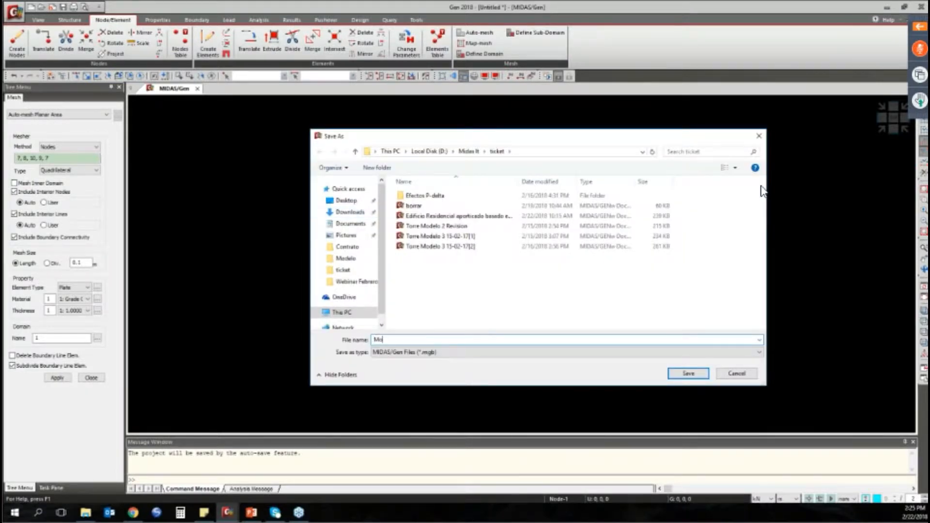
type("delo webinar")
key("alt+Up")
key("Return")
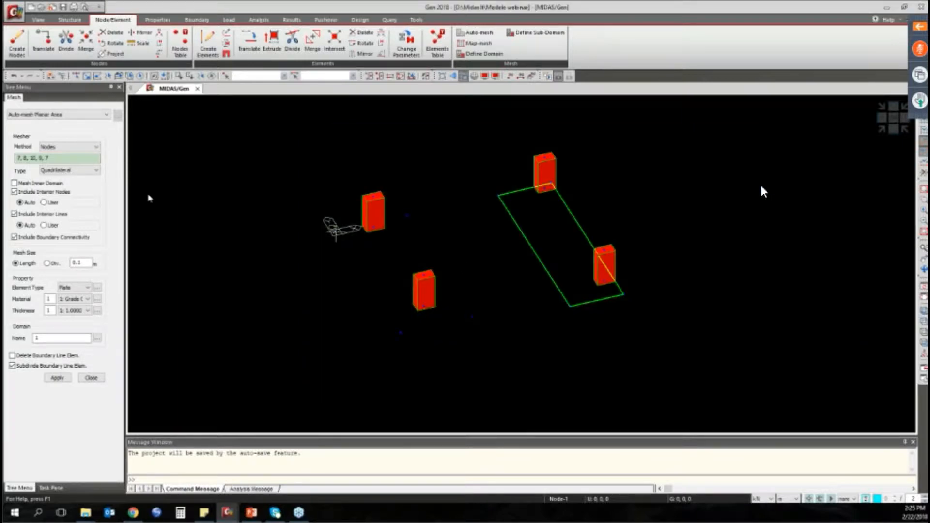
Step: Generate the outlined footing's plate mesh as domain 1 with Grade C3000 and the 1 m thickness
left_click(38, 159)
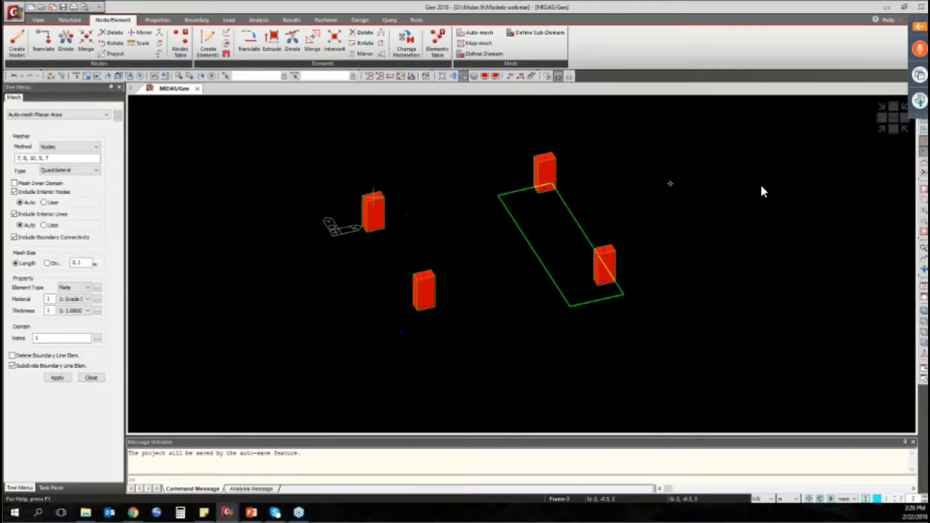
left_click(54, 380)
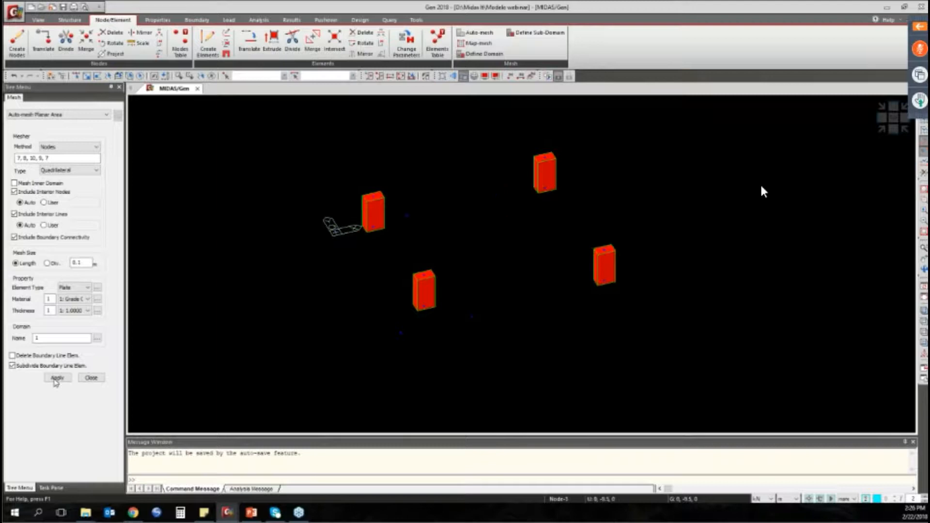
left_click(56, 379)
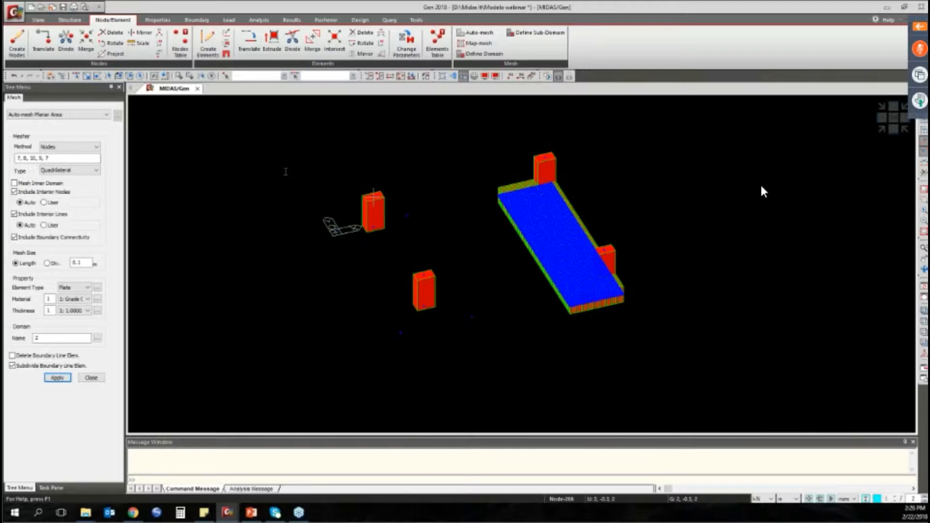
Step: Auto-mesh the footing at the origin through nodes 1, 2, 4, 3, 1 as domain 2 with the 1.2 m thickness
left_click(71, 159)
left_click(78, 311)
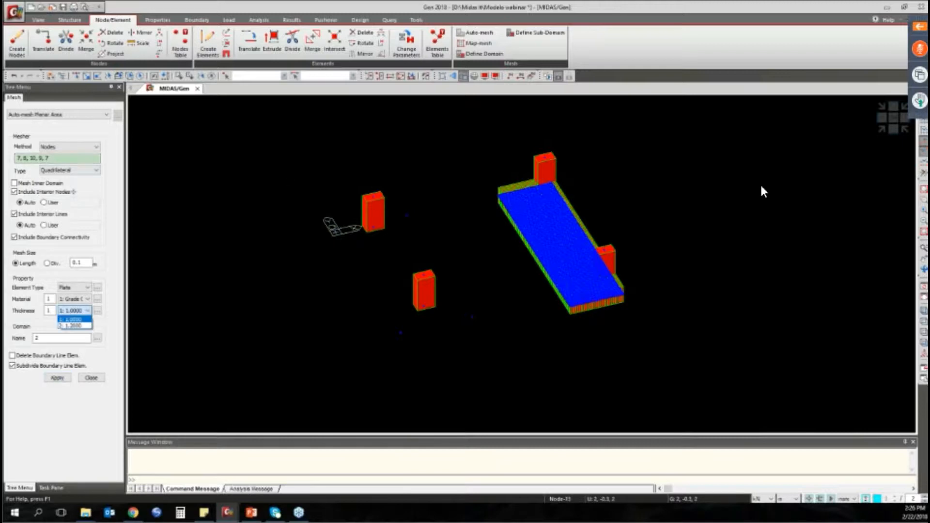
left_click(73, 325)
left_click(71, 158)
left_click(361, 227)
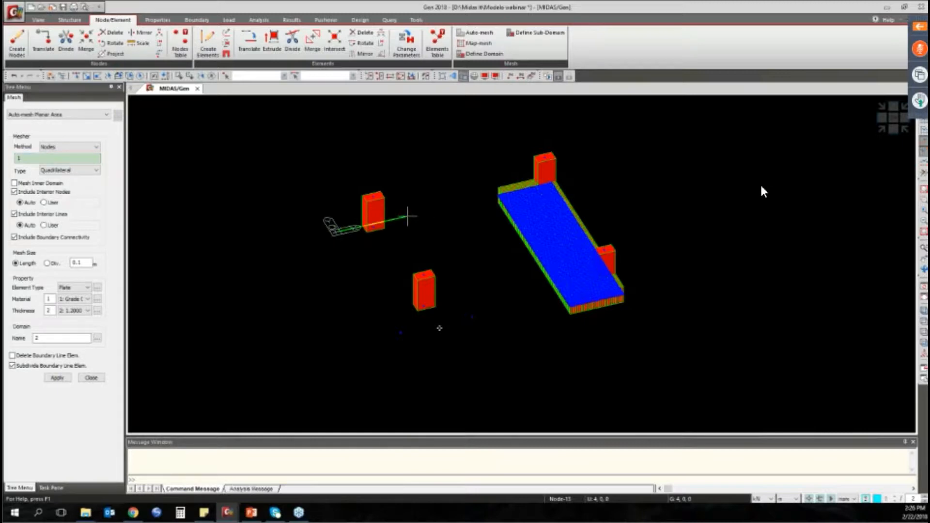
left_click(408, 217)
left_click(472, 317)
left_click(401, 333)
left_click(333, 231)
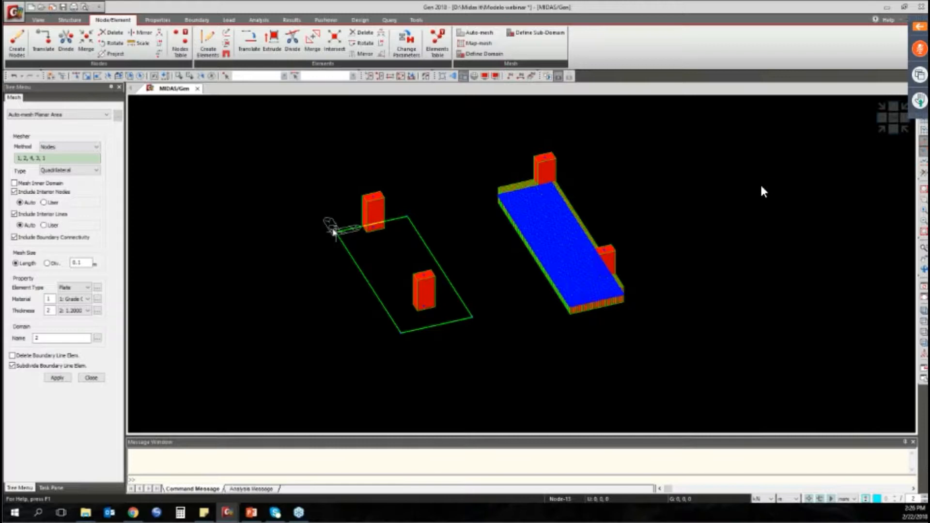
left_click(58, 378)
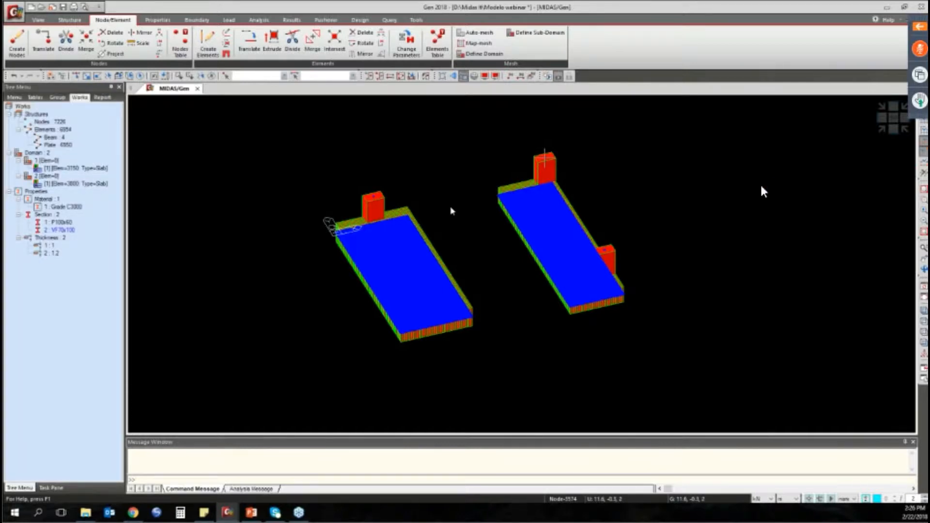
Step: Recolour the model elements with random section and thickness colours in the display options
mouse_move(451, 208)
middle_mouse_down()
mouse_move(393, 177)
mouse_move(423, 223)
middle_mouse_up()
left_click(495, 76)
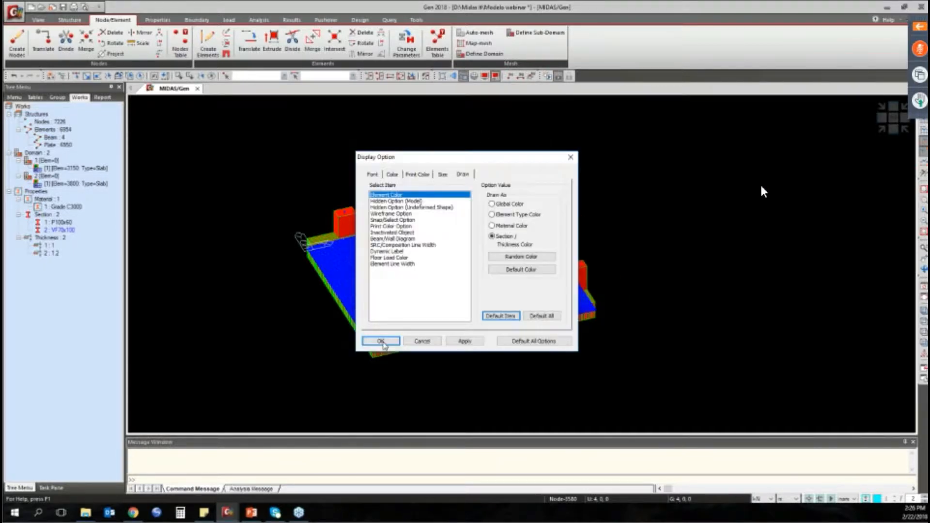
left_click(522, 256)
left_click(382, 341)
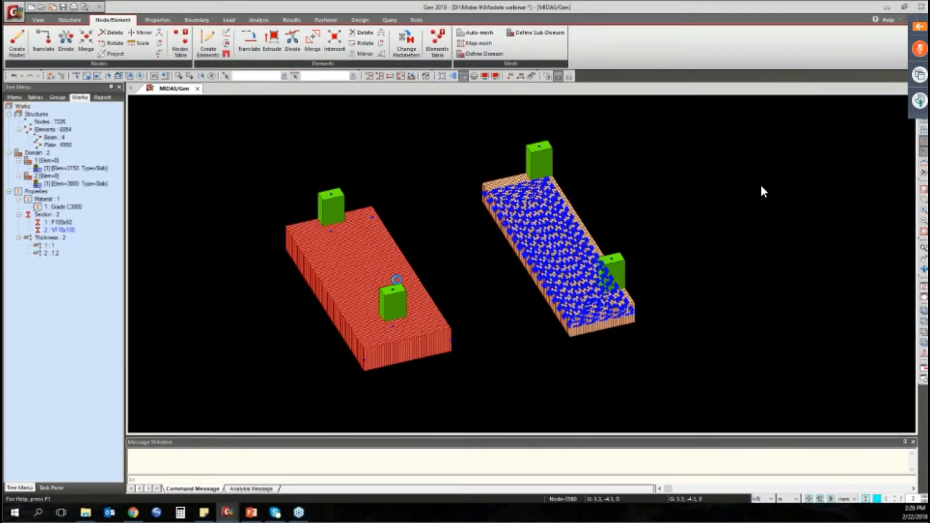
scroll(764, 191, "up", 1)
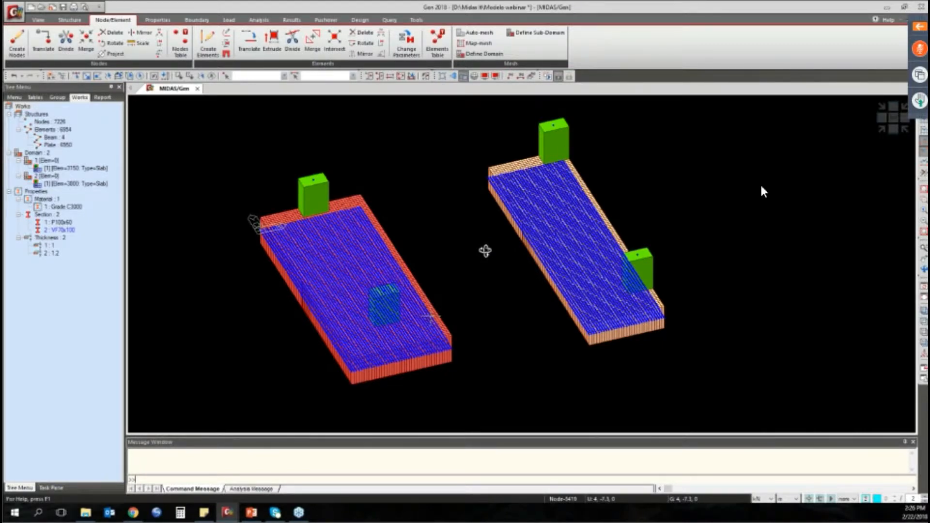
middle_click_drag(485, 251, 467, 248, "ctrl")
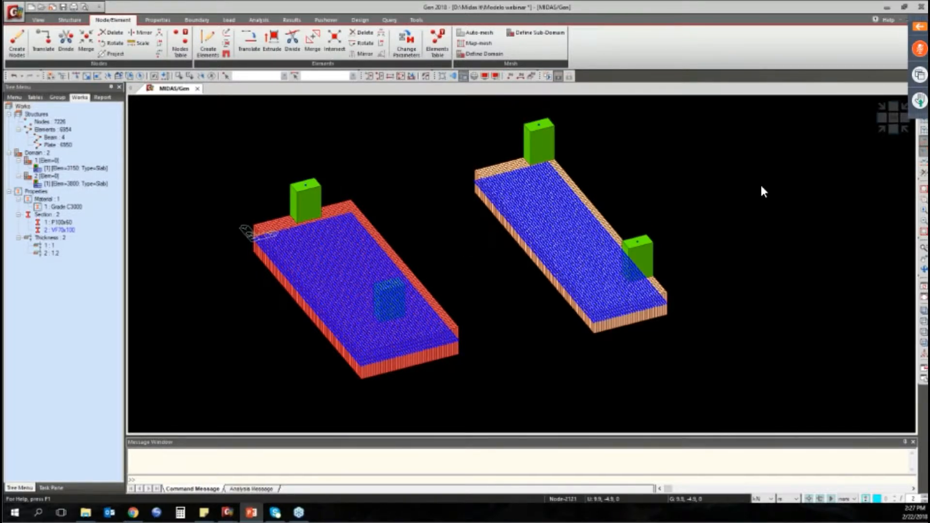
Step: Turn off the solid hidden-surface display so columns and footings show as a wireframe mesh
left_click(463, 77)
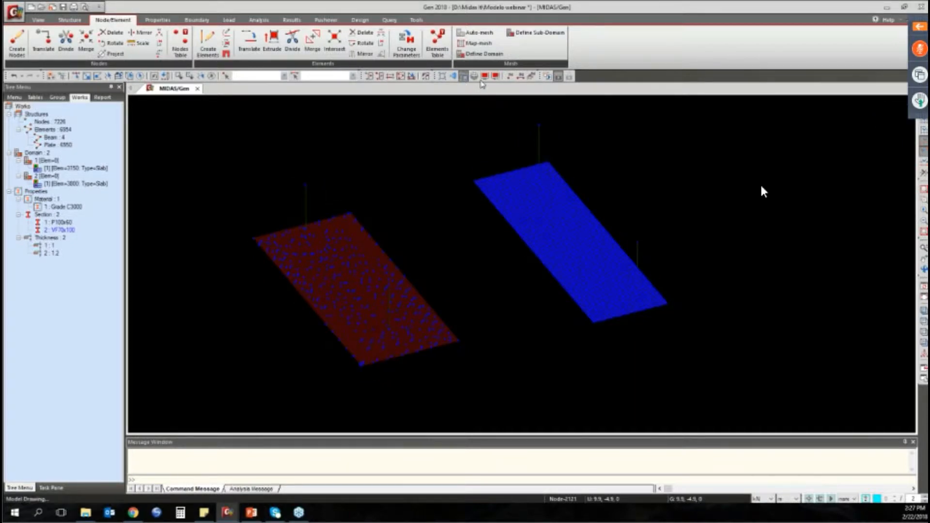
middle_click_drag(383, 193, 437, 373, "ctrl")
scroll(384, 239, "up", 3)
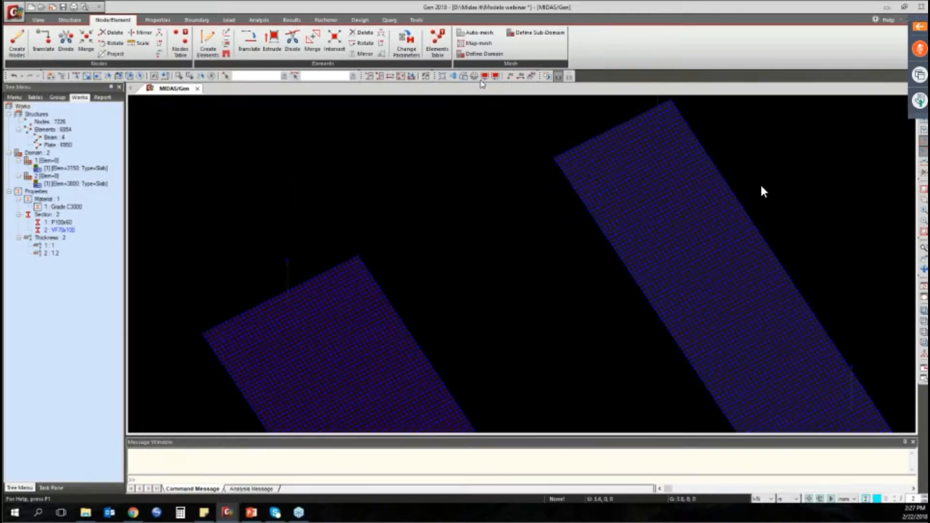
scroll(339, 122, "up", 2)
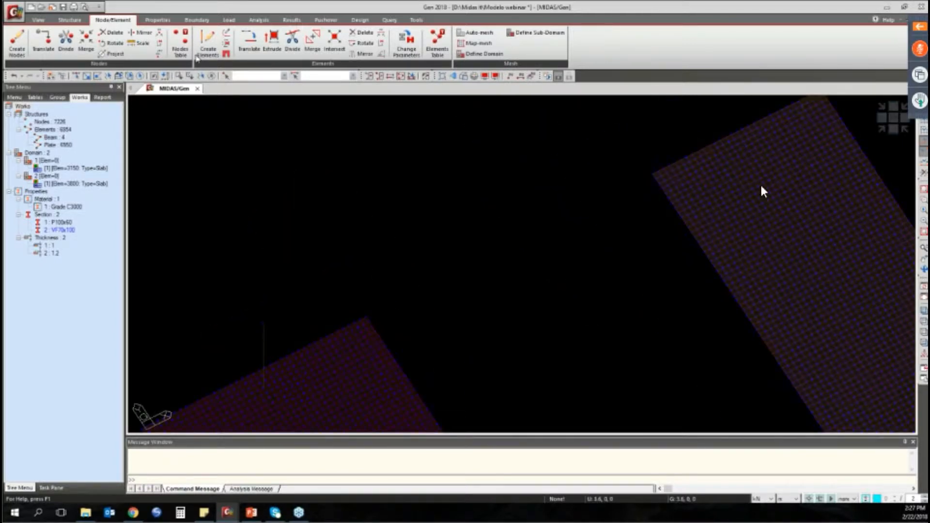
Step: Create a Grade C3000 beam with section VF70x100 between the footings, from (4, -0.3, 0) to (9.1, -0.3, 0)
left_click(207, 47)
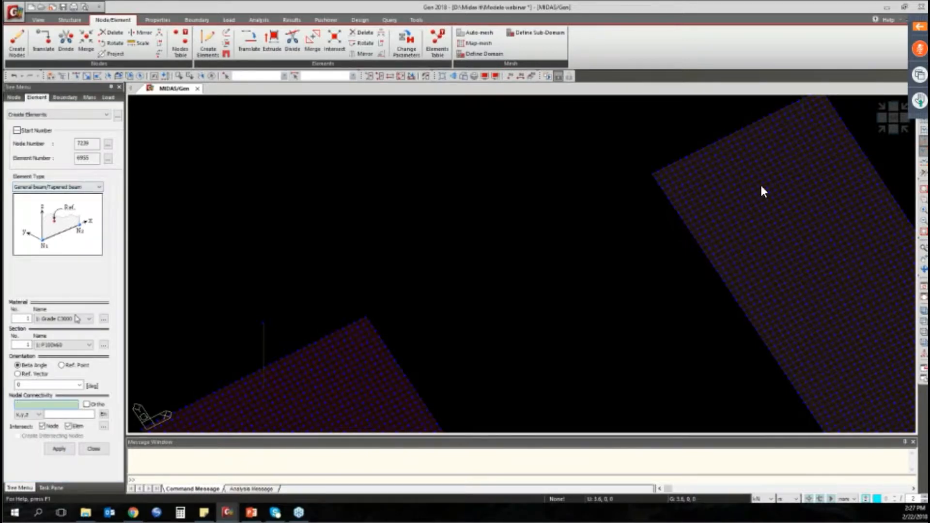
left_click(56, 346)
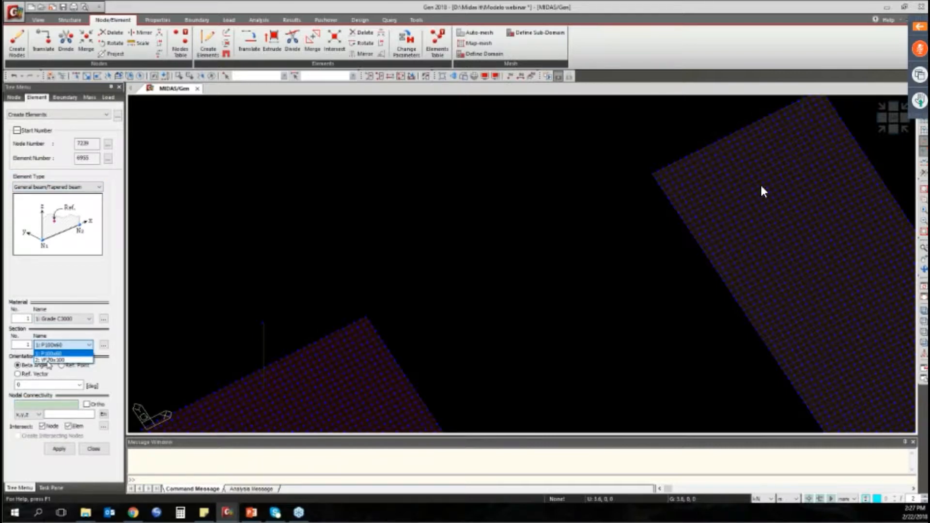
left_click(49, 360)
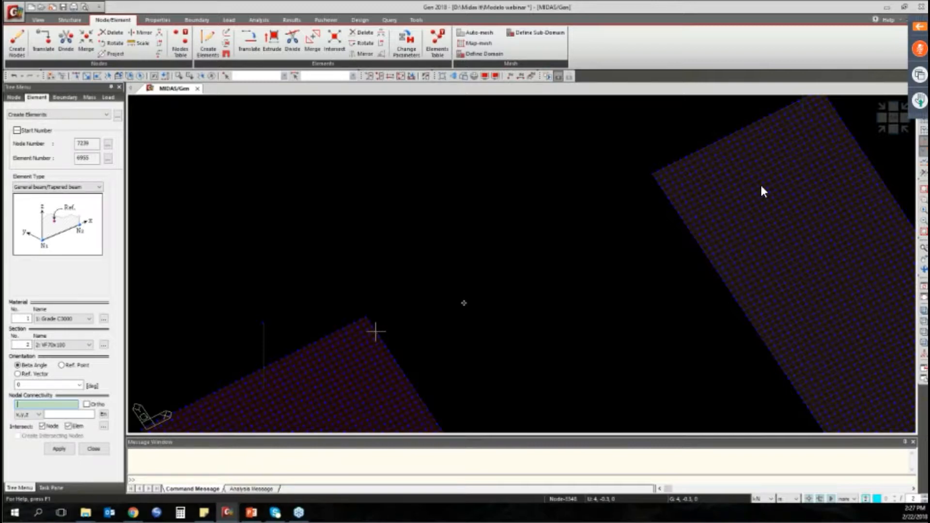
left_click(376, 331)
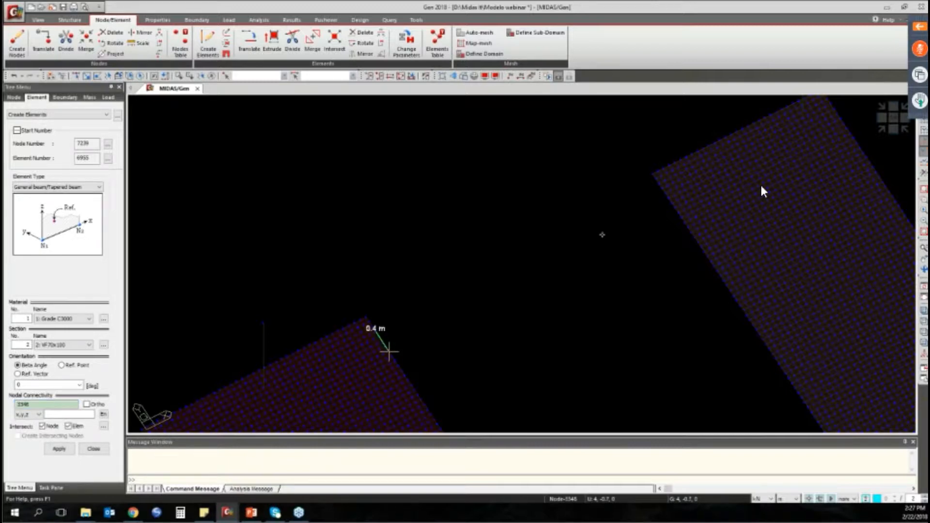
left_click(665, 189)
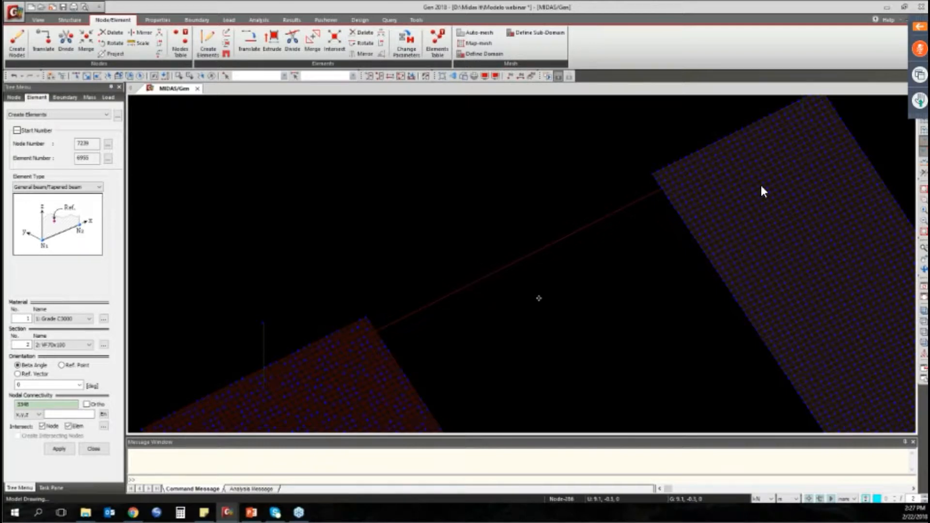
Step: Create a second VF70x100 beam near the footings' opposite end, connecting node 3422 to node 212
middle_click_drag(539, 299, 472, 261)
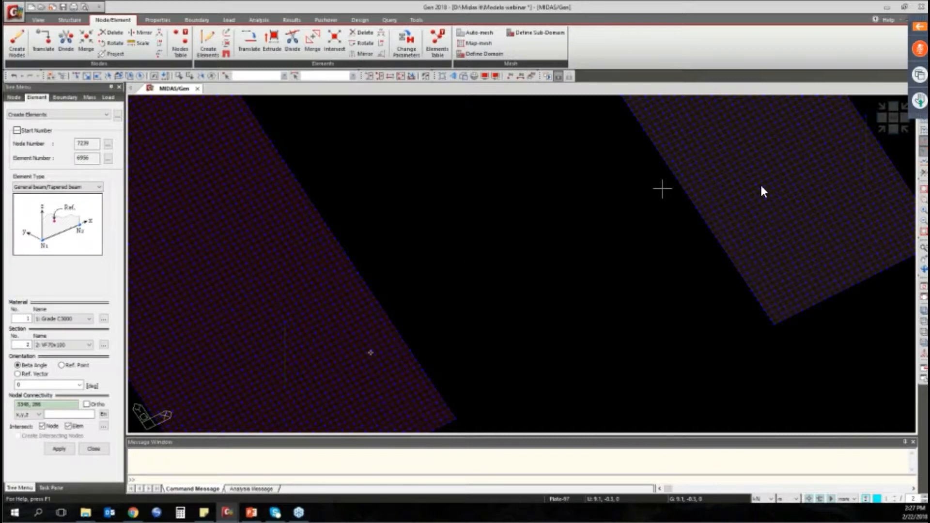
left_click(400, 337)
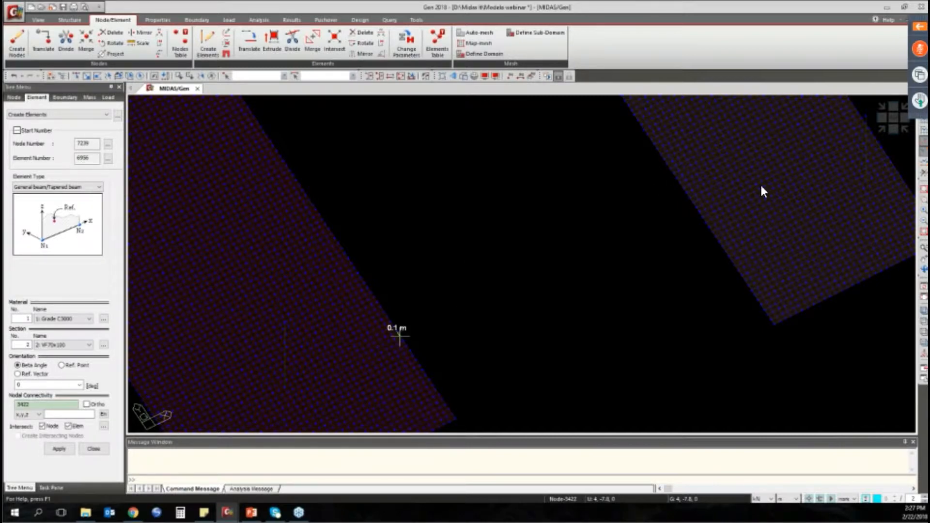
left_click(925, 321)
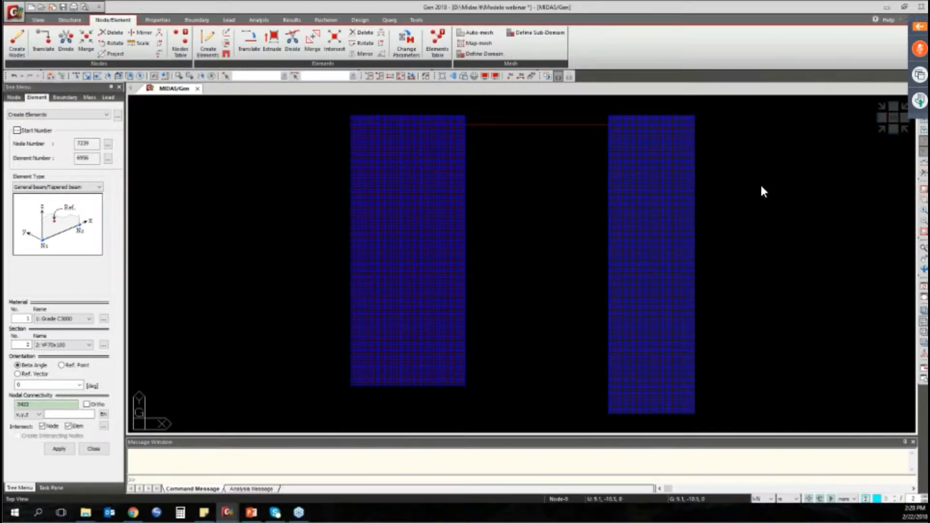
scroll(594, 364, "up", 3)
left_click(632, 292)
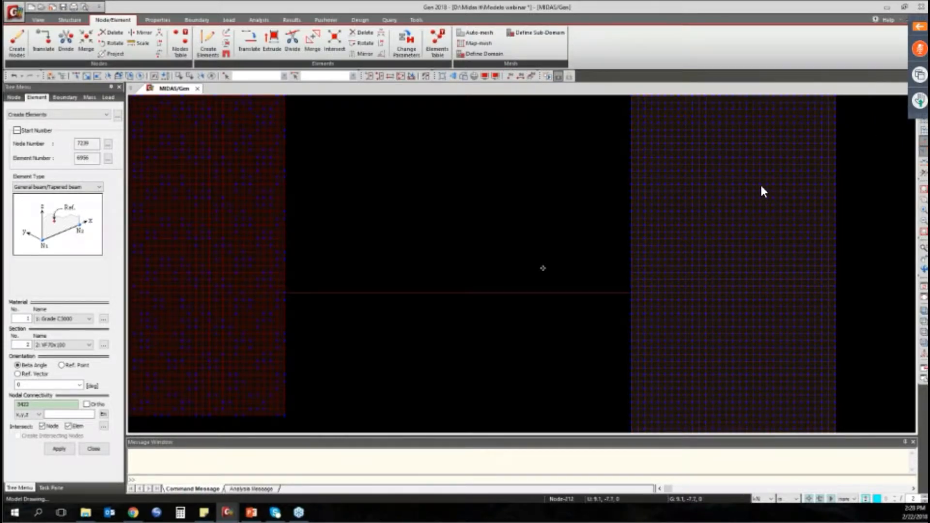
Step: Examine the two connecting beams and the column base nodes on the footing at the origin
scroll(543, 268, "down", 3)
middle_click_drag(444, 245, 480, 266)
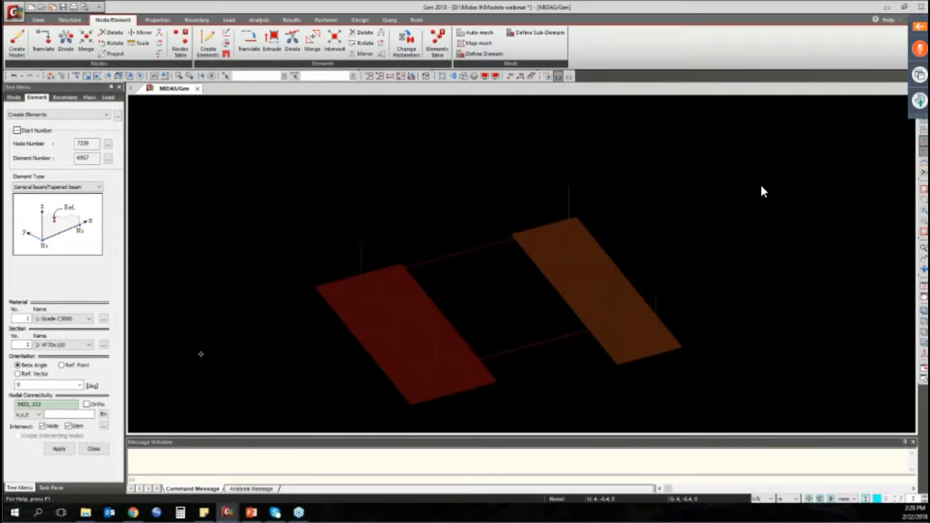
middle_click_drag(201, 354, 209, 350, "ctrl")
scroll(382, 270, "up", 1)
middle_click_drag(382, 270, 432, 250)
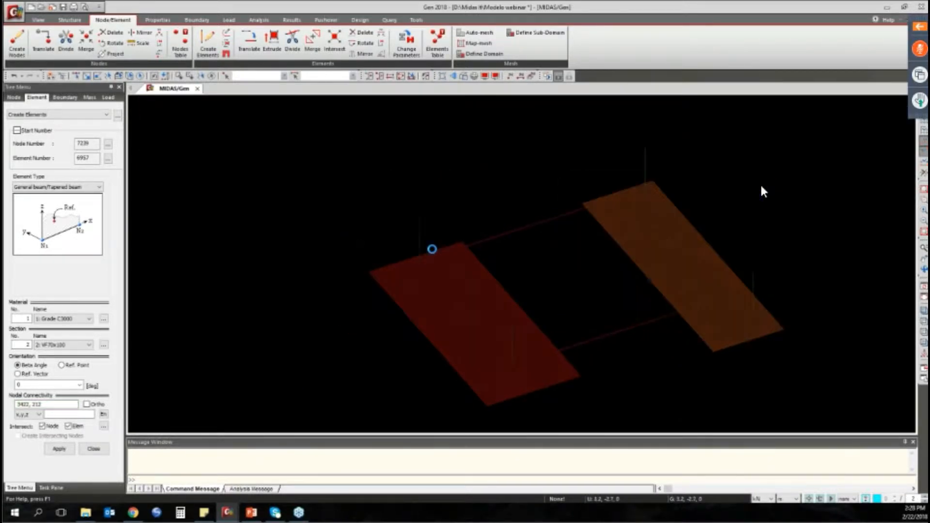
scroll(432, 249, "up", 3)
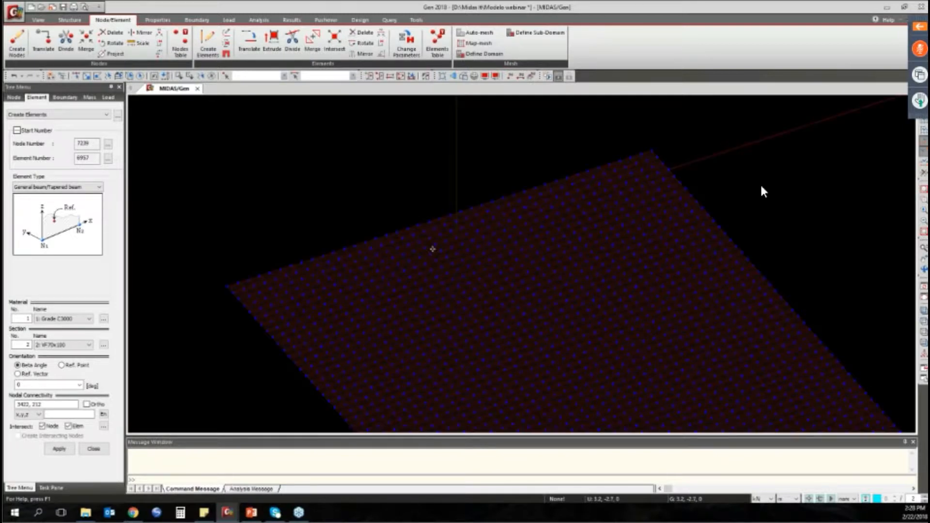
scroll(764, 191, "up", 2)
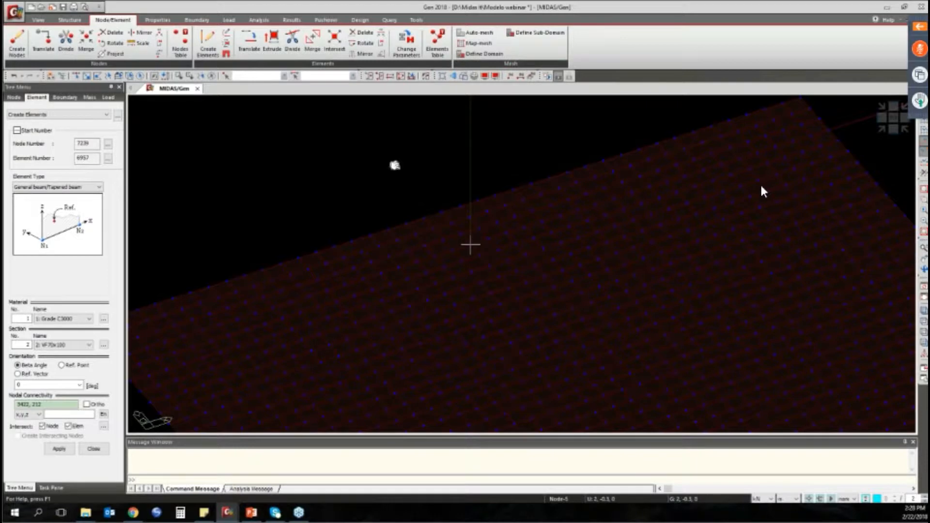
scroll(764, 192, "down", 2)
scroll(764, 192, "up", 3)
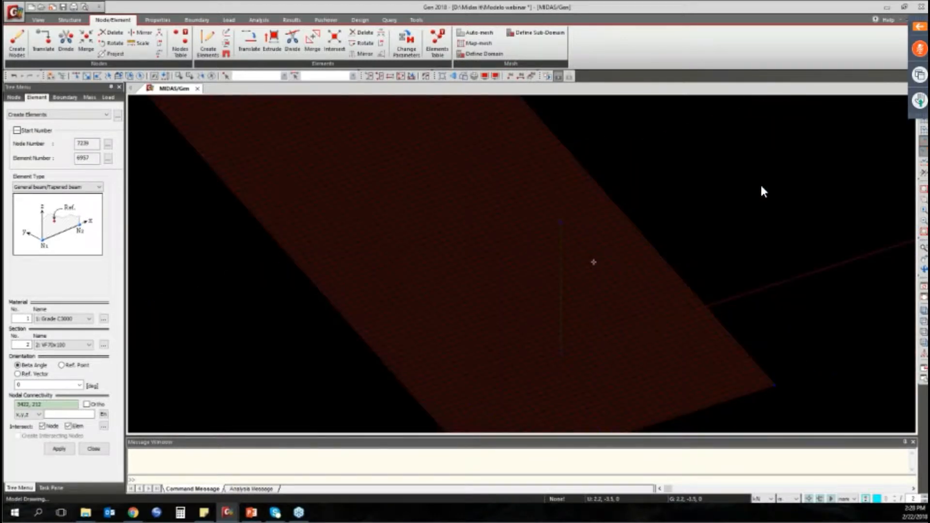
scroll(764, 191, "up", 2)
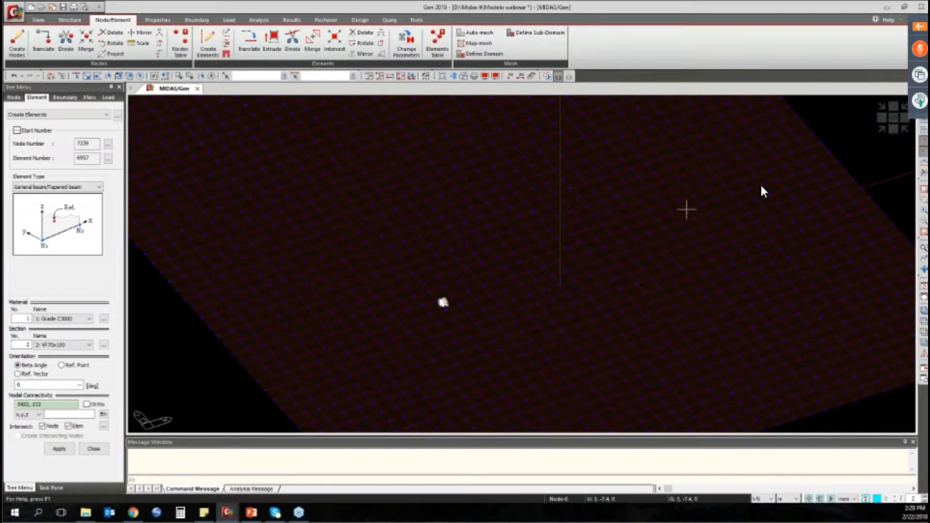
scroll(765, 191, "down", 3)
scroll(764, 191, "down", 2)
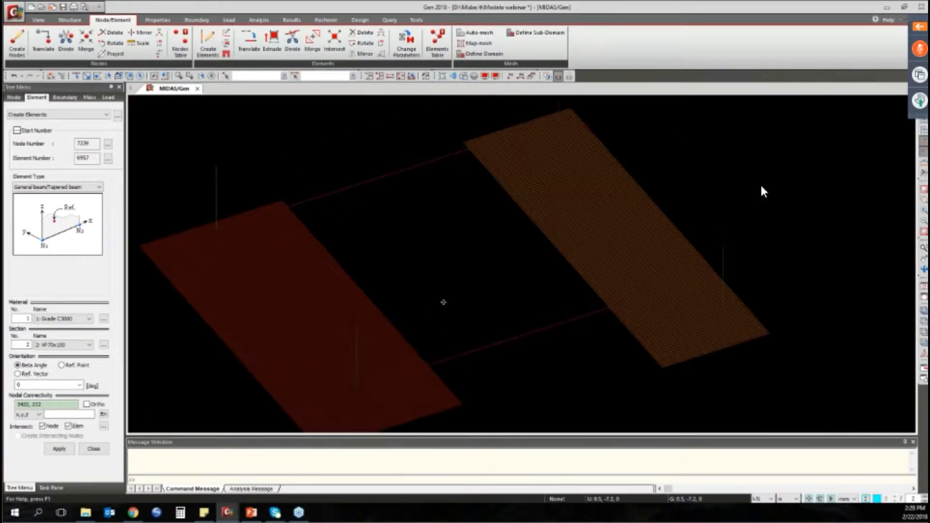
scroll(764, 191, "down", 2)
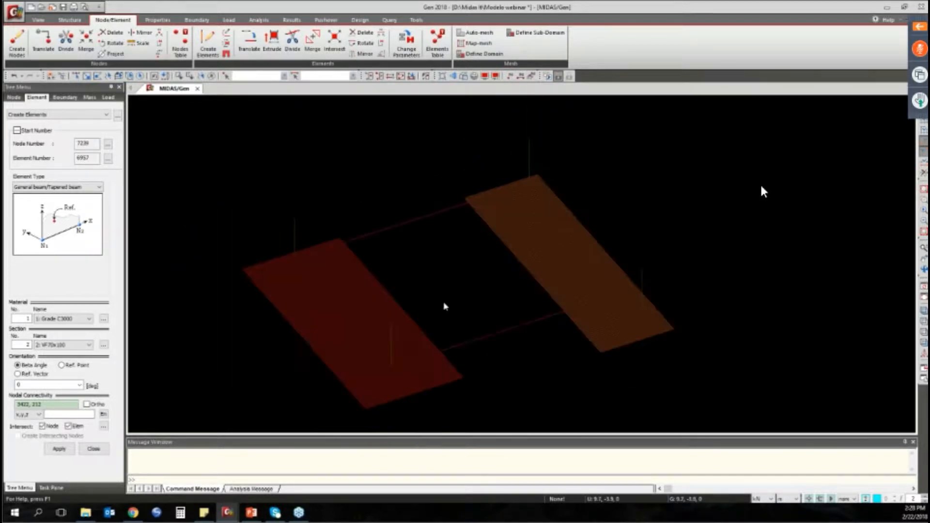
middle_click_drag(444, 302, 486, 274)
key("Escape")
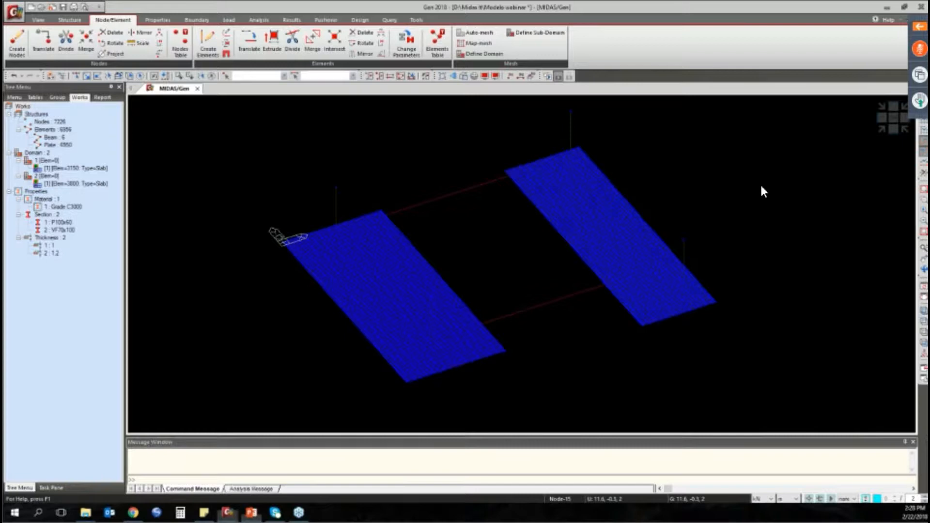
key("alt+Tab")
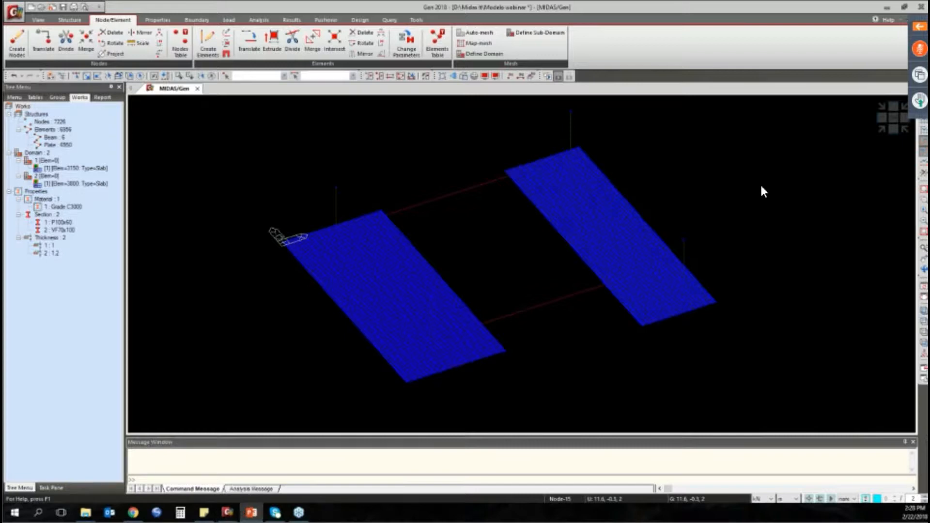
left_click(447, 5)
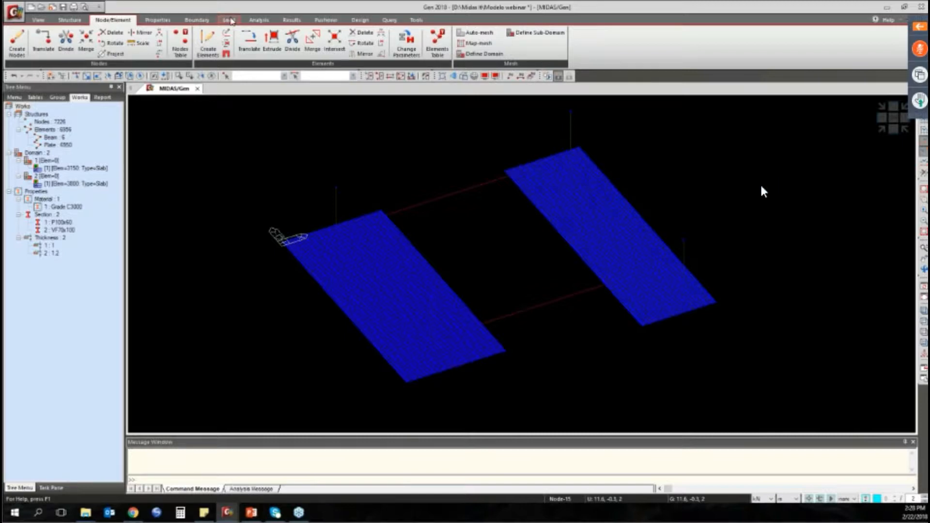
Step: Add two static load cases named SW and SLS, both of type Dead Load (D)
left_click(231, 20)
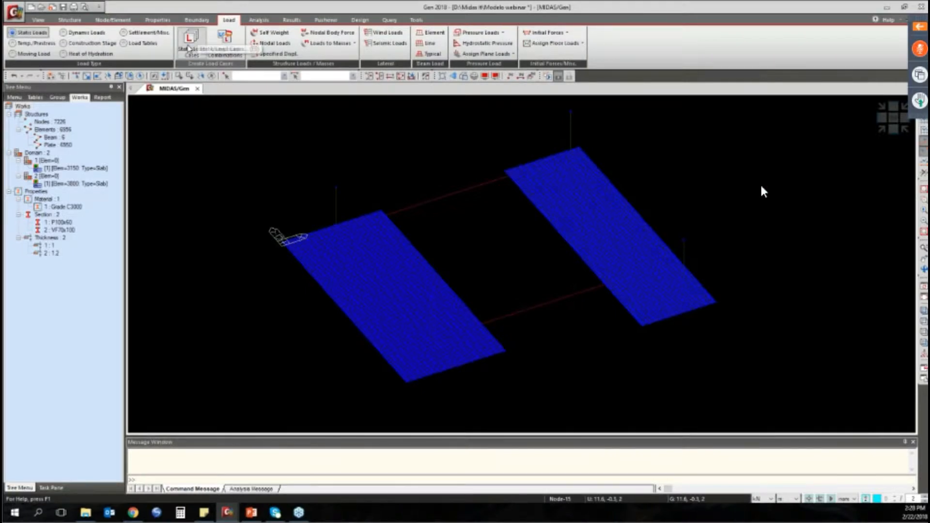
left_click(188, 49)
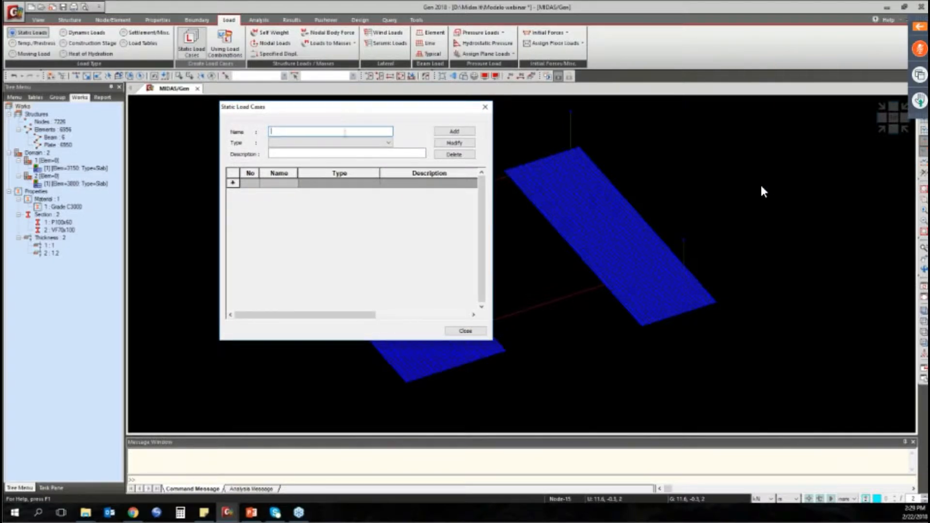
type("SW")
key("Tab")
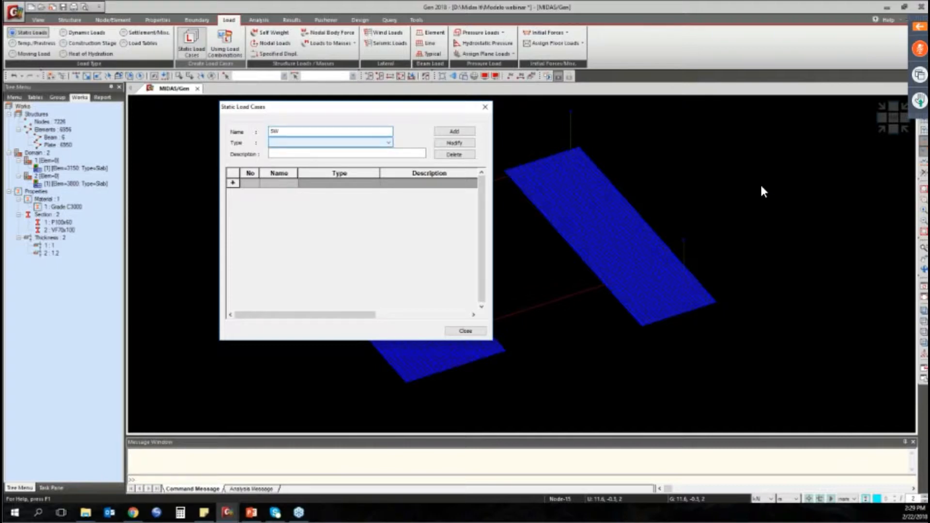
left_click(353, 142)
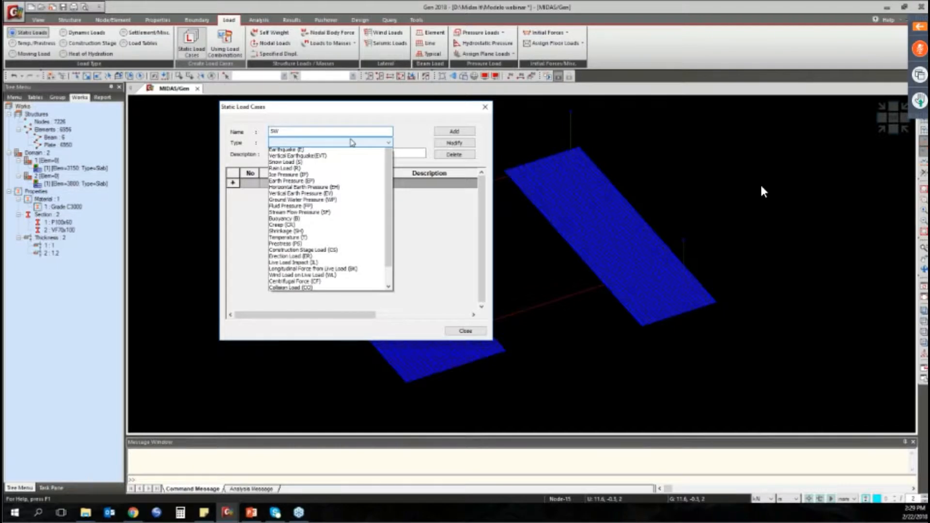
left_click(286, 157)
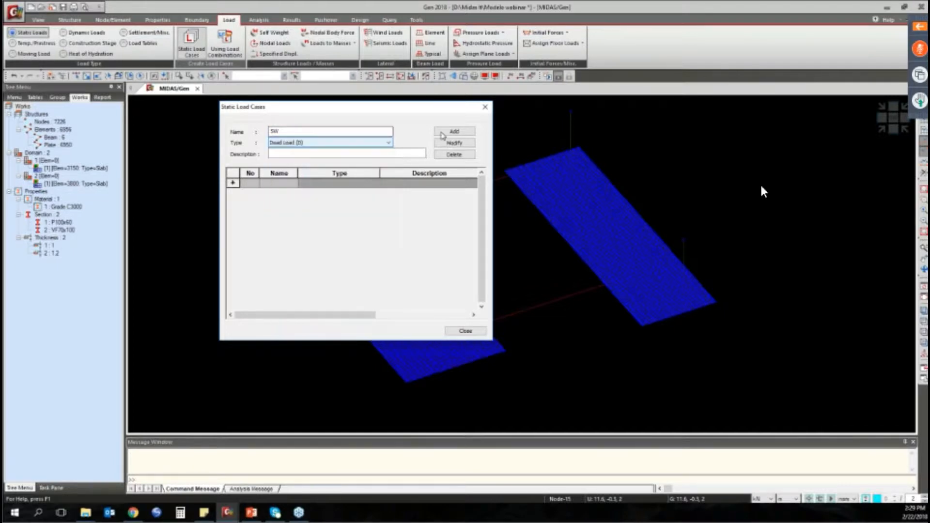
left_click(443, 135)
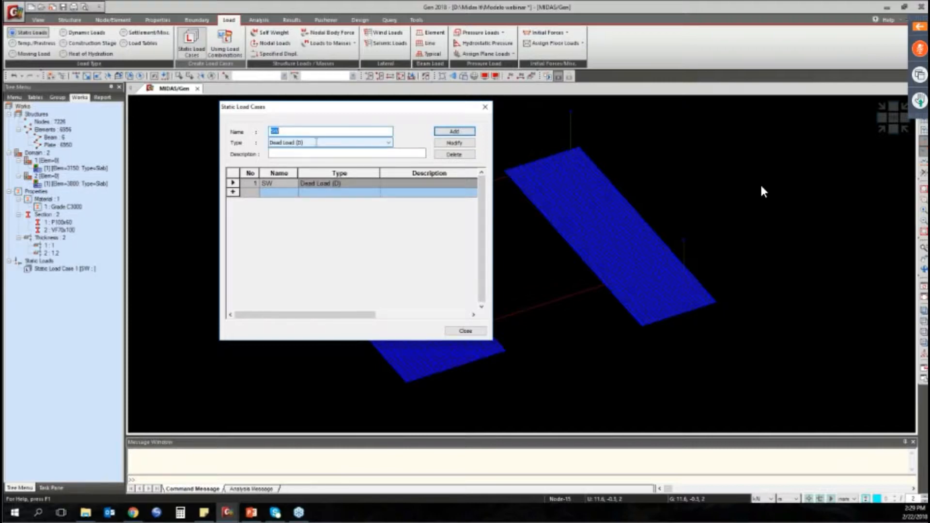
type("SLS")
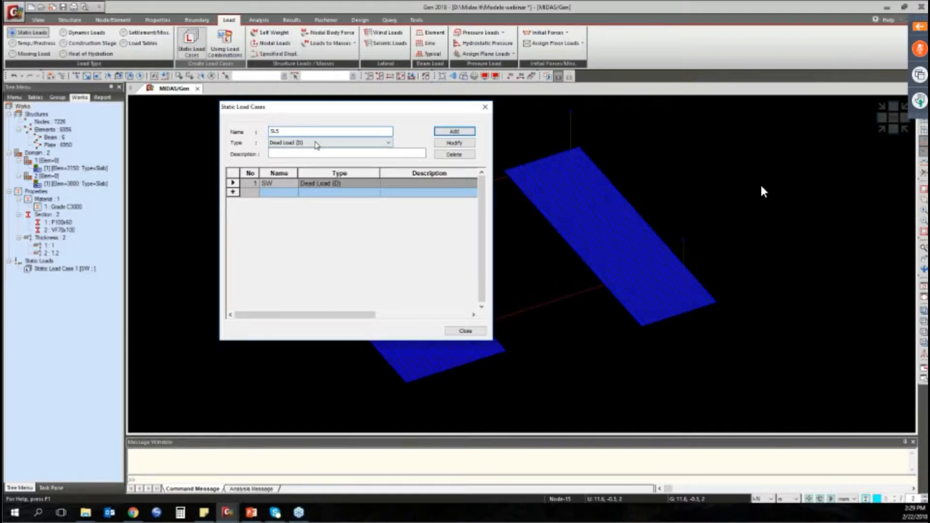
key("Return")
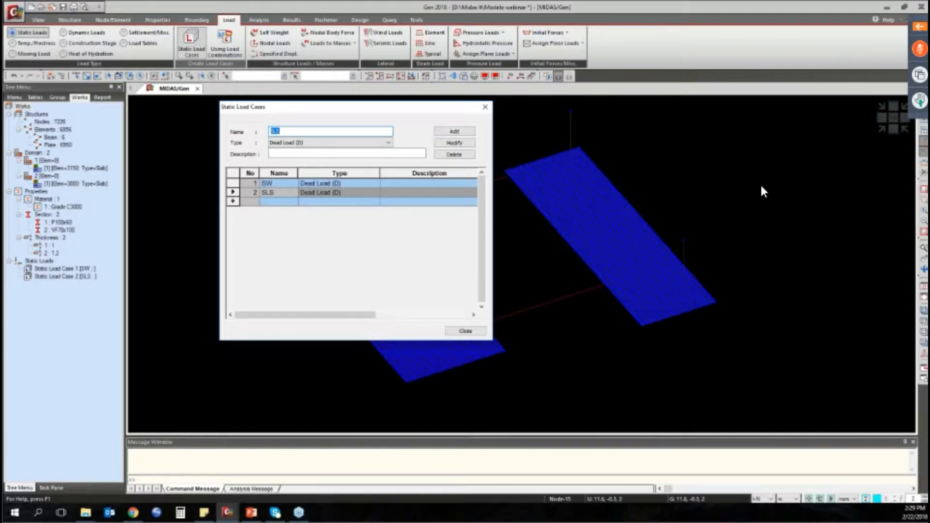
Step: Add a third static load case named ULS of type Dead Load (D) and finish defining load cases
type("ULS")
key("Return")
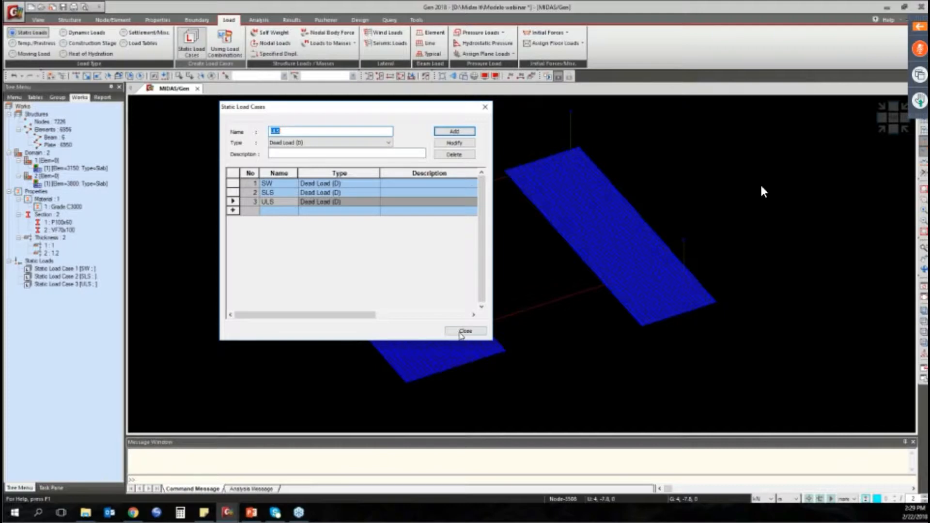
key("Escape")
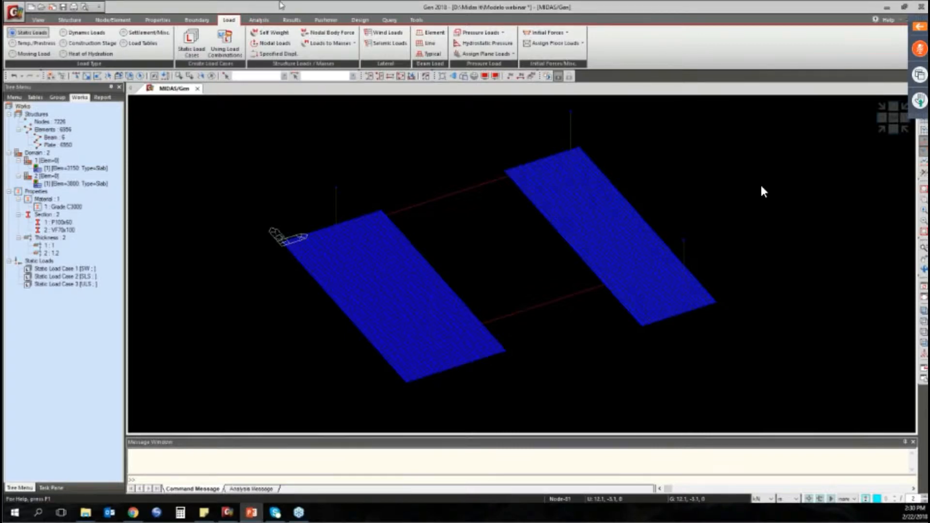
Step: Assign self weight to load case SW with a Z factor of -1 and save the model
left_click(274, 32)
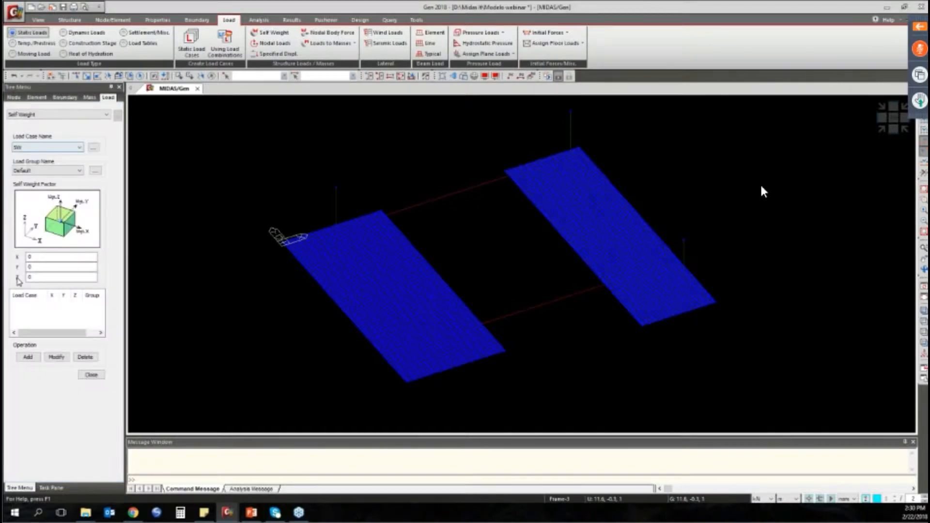
left_click(34, 277)
type("-1")
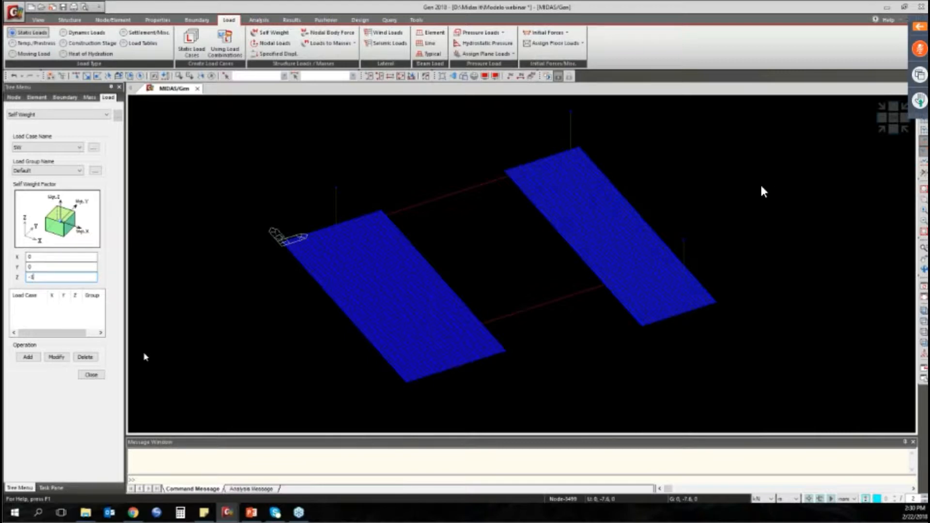
left_click(28, 357)
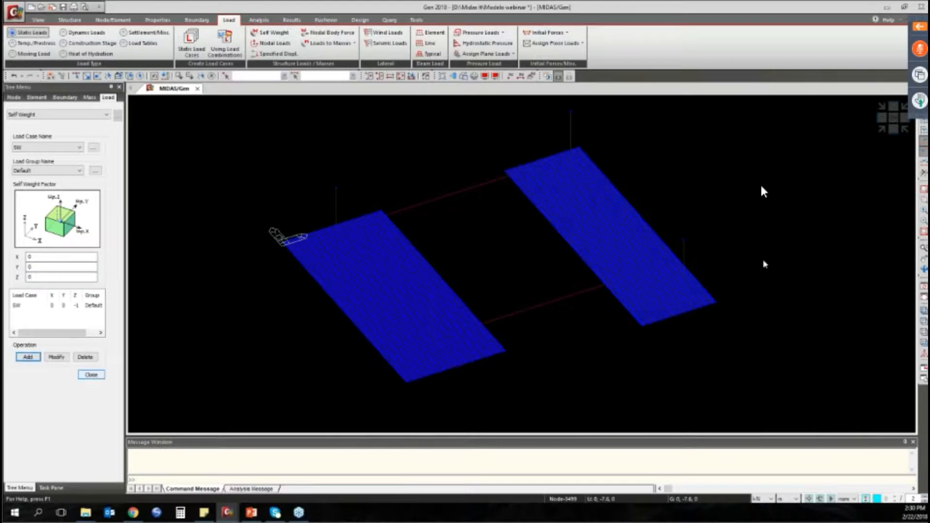
left_click(92, 375)
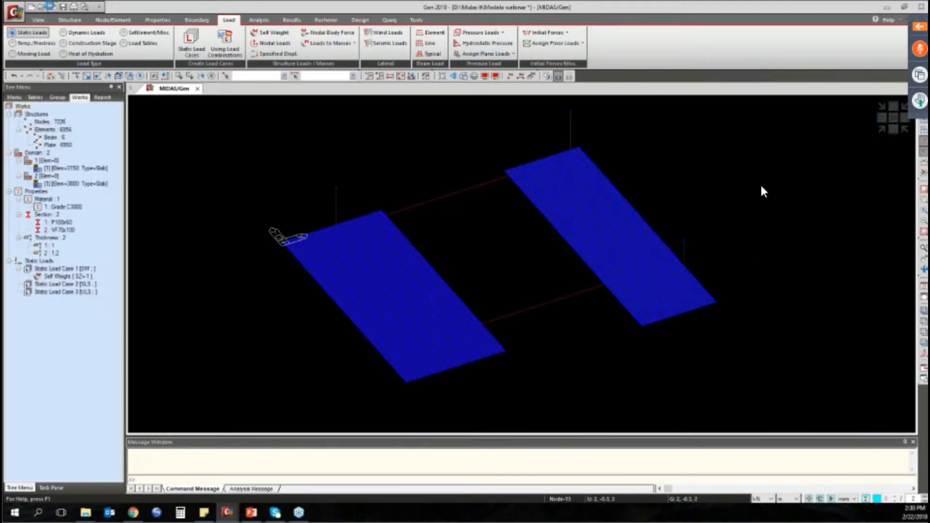
key("ctrl+s")
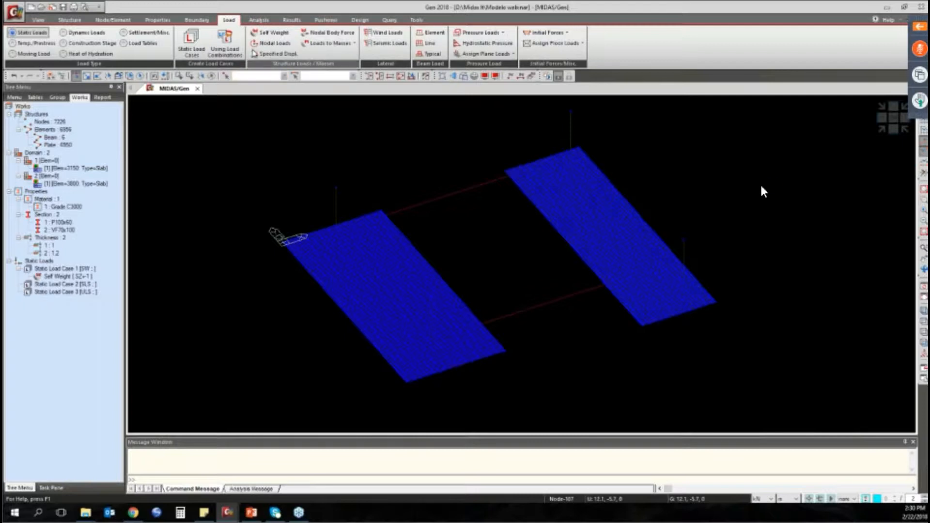
Step: Apply a nodal load with FZ of -2643 kN to column-top node 13 in load case SLS
left_click(266, 44)
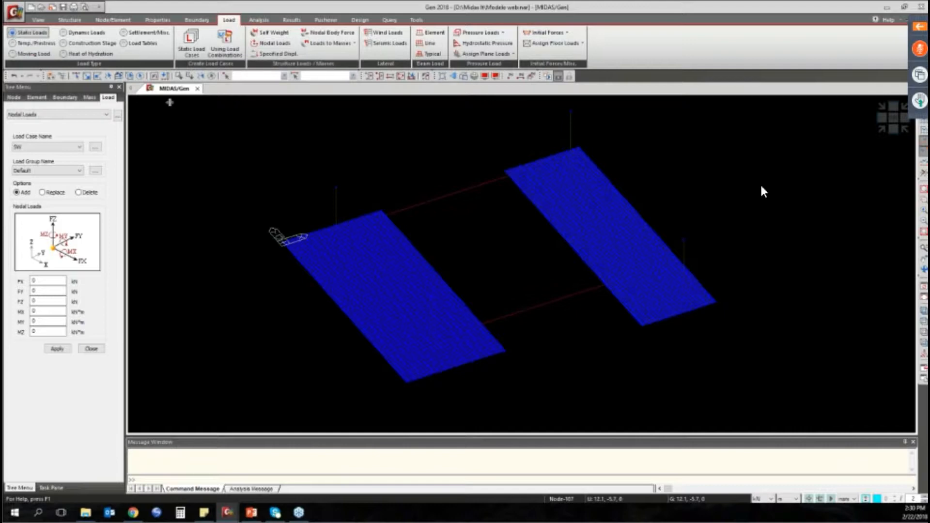
left_click(58, 147)
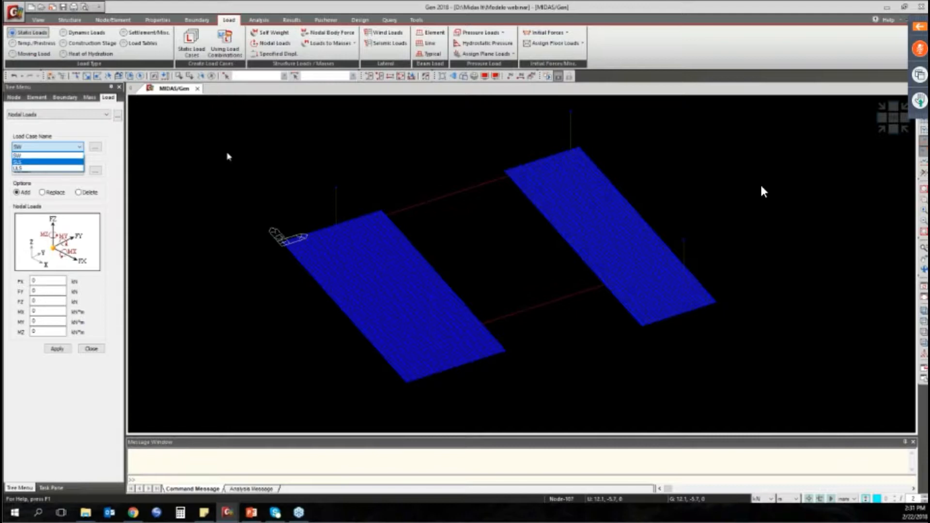
left_click(49, 162)
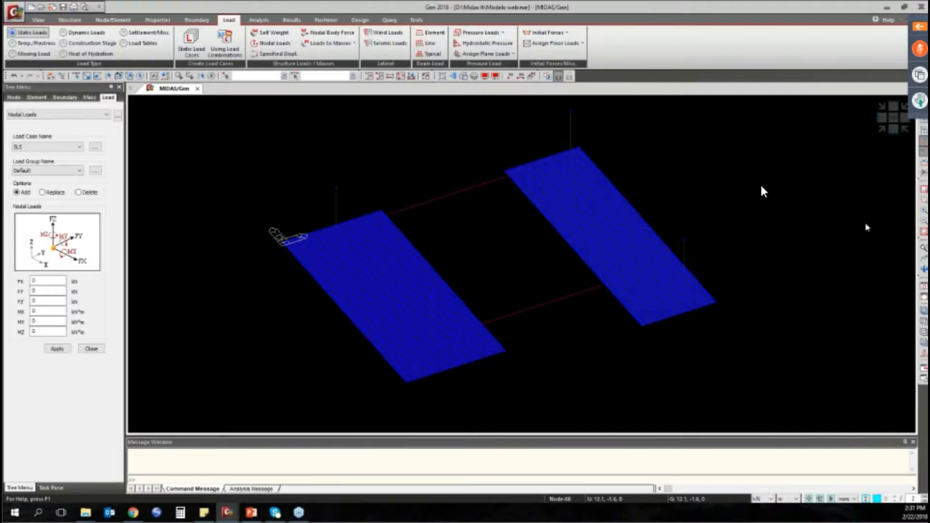
left_click(76, 77)
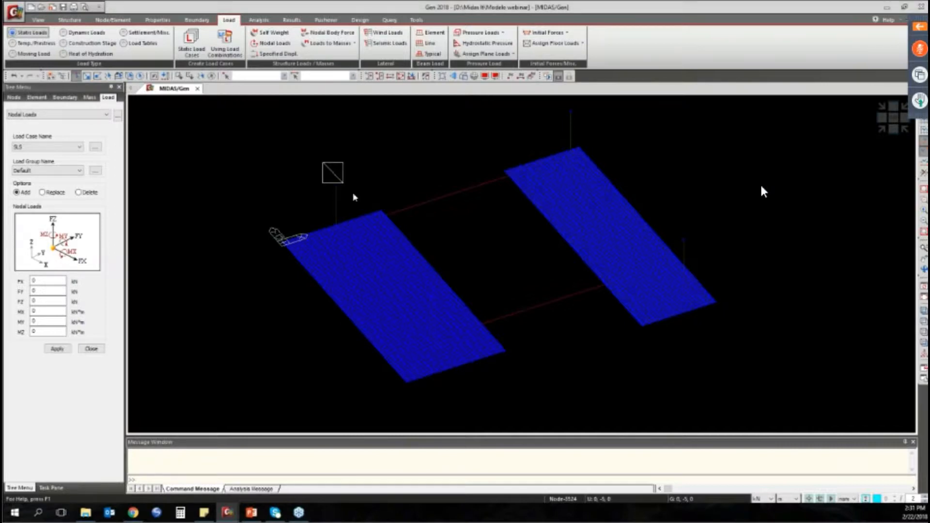
left_click(353, 194)
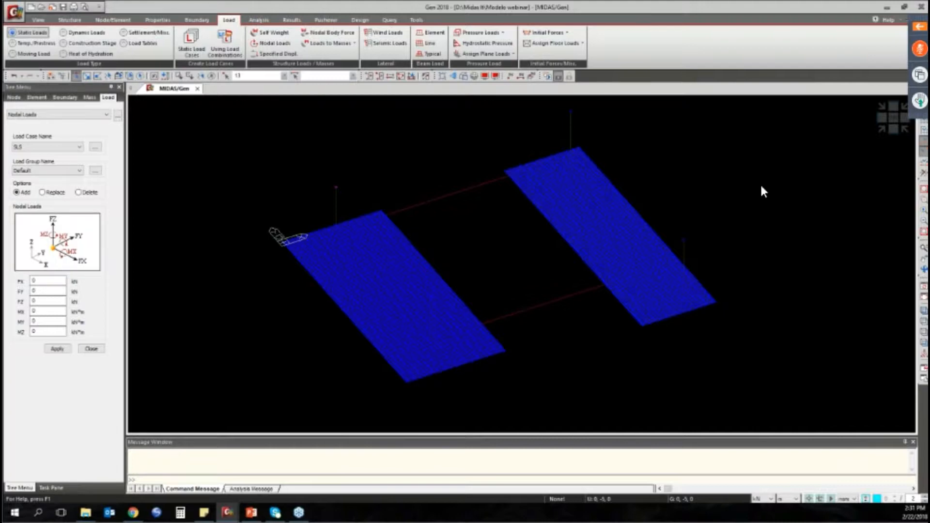
left_click(36, 301)
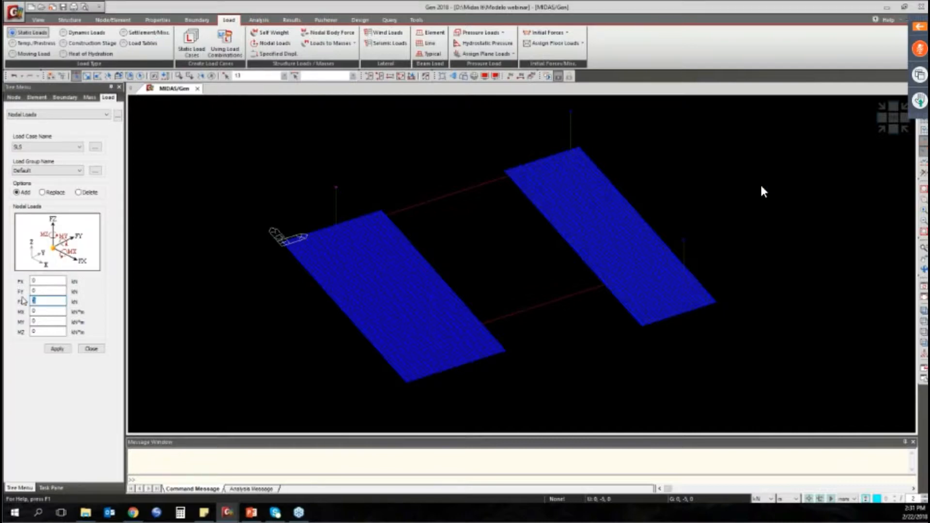
type("-")
type("2640")
left_click(60, 347)
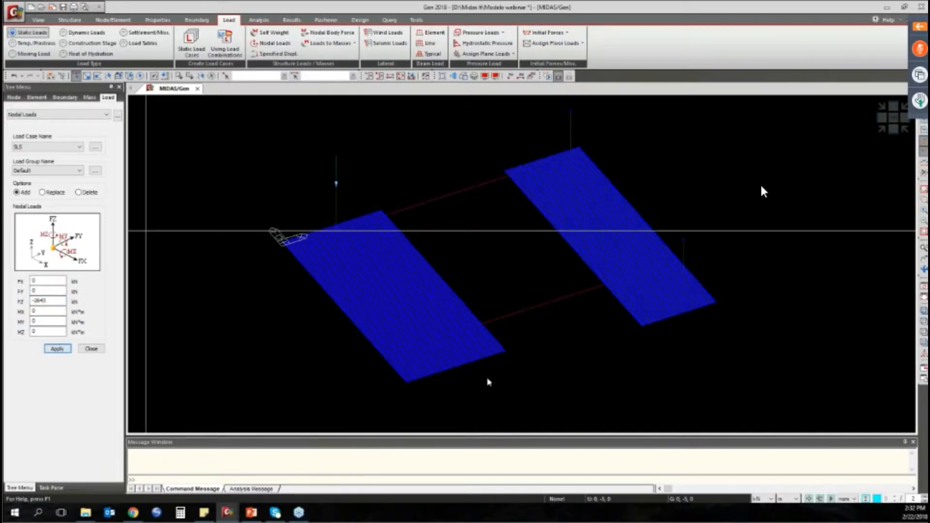
Step: Apply an SLS nodal load with FZ of -5025 kN to column-top node 14 on the same footing
middle_click_drag(488, 379, 481, 275, "ctrl")
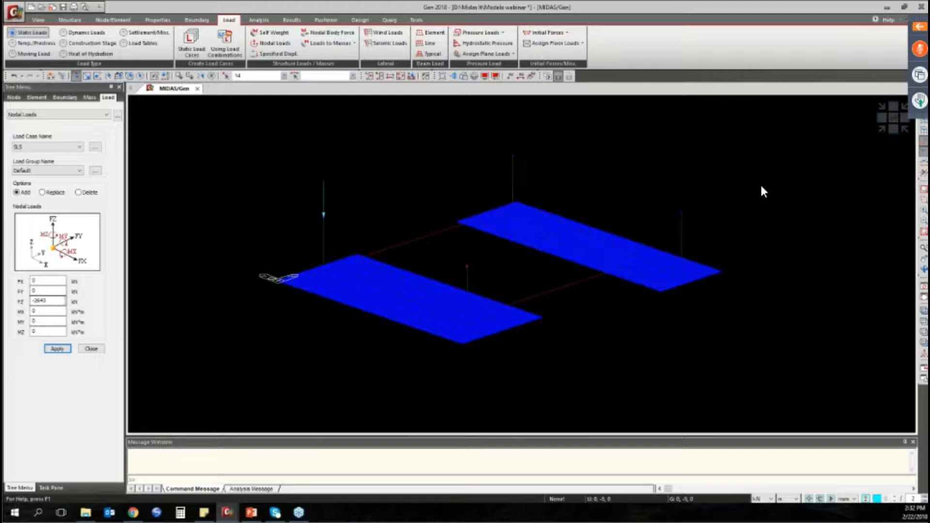
left_click_drag(47, 301, 34, 301)
type("5025")
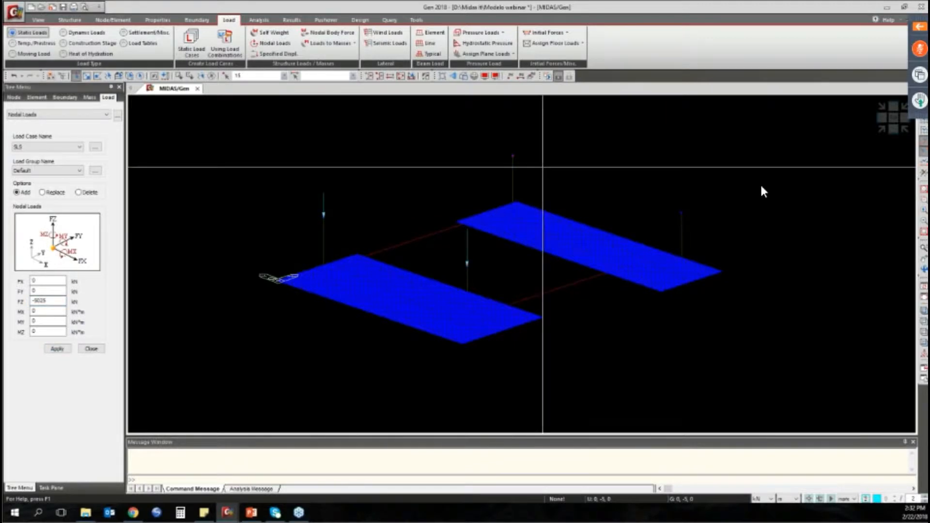
Step: Apply an SLS nodal load with FZ of -1642 kN to column-top node 15 on the second footing
left_click_drag(544, 168, 495, 144)
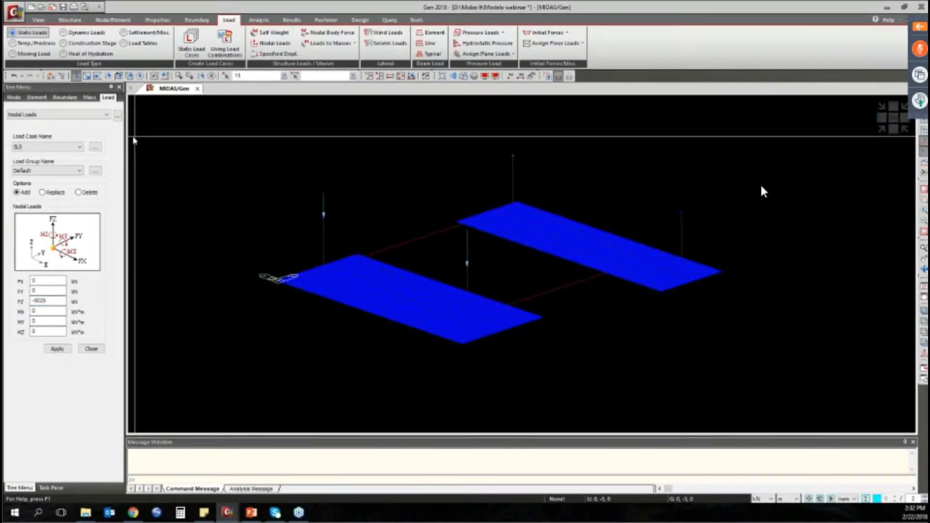
left_click_drag(47, 301, 34, 301)
type("1640")
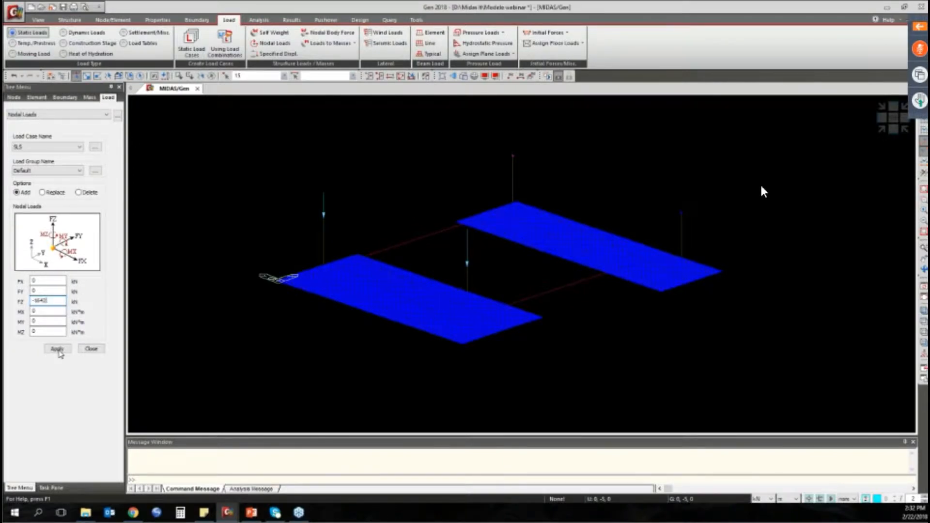
left_click(57, 349)
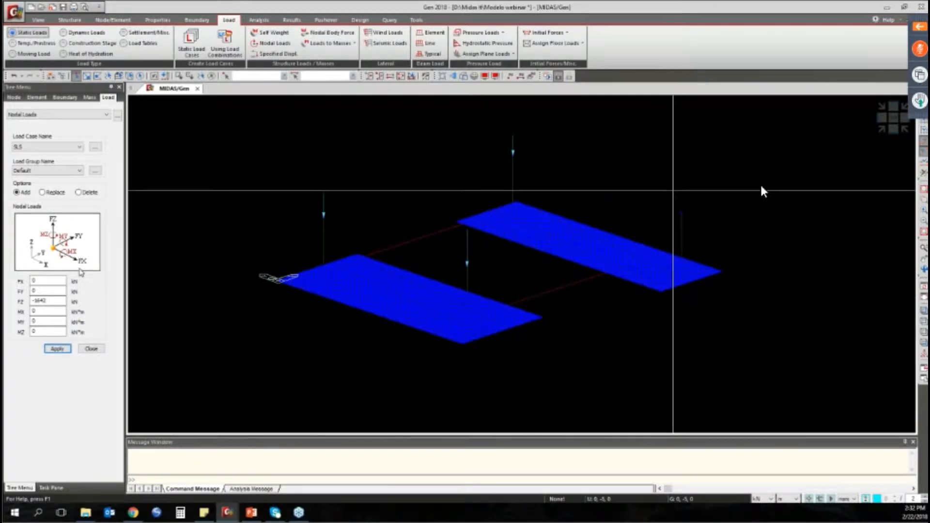
Step: Apply an SLS nodal load with FZ of -2725 kN to column-top node 16 on the second footing
left_click_drag(673, 190, 692, 228)
left_click_drag(34, 301, 80, 268)
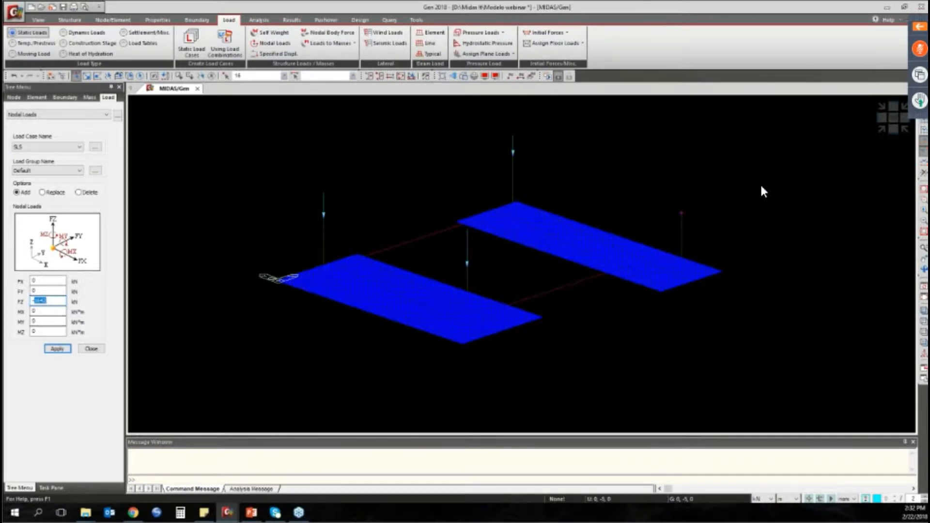
type("20")
type("25")
left_click(58, 349)
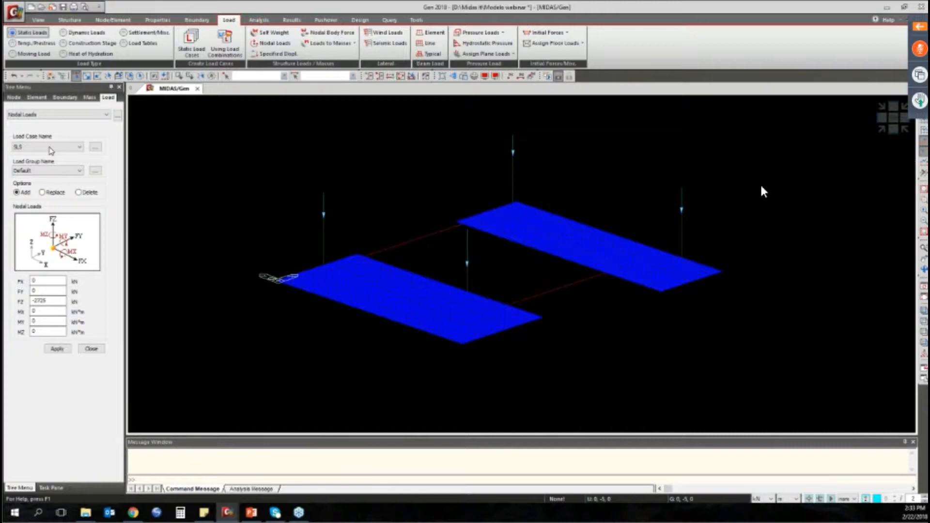
Step: Switch the nodal loads to load case ULS and apply FZ of -3416 kN to column-top node 13
left_click(51, 149)
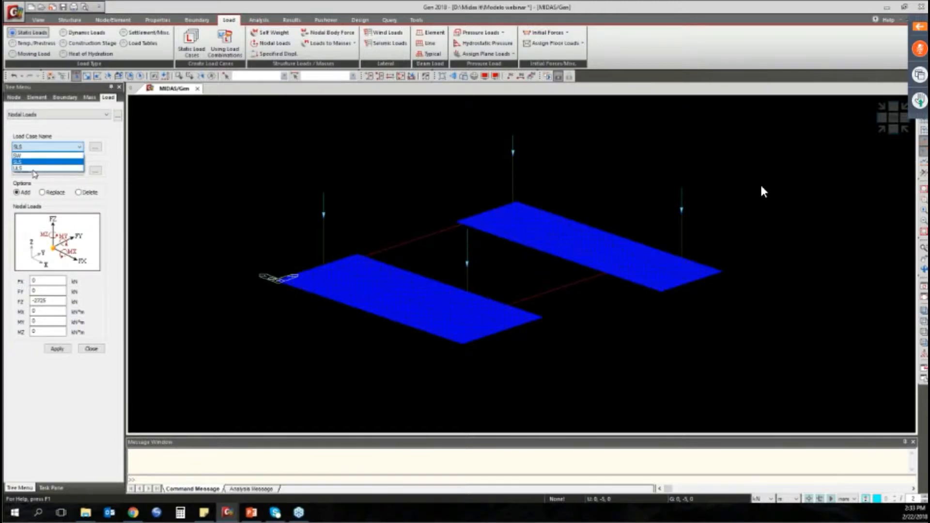
left_click(34, 169)
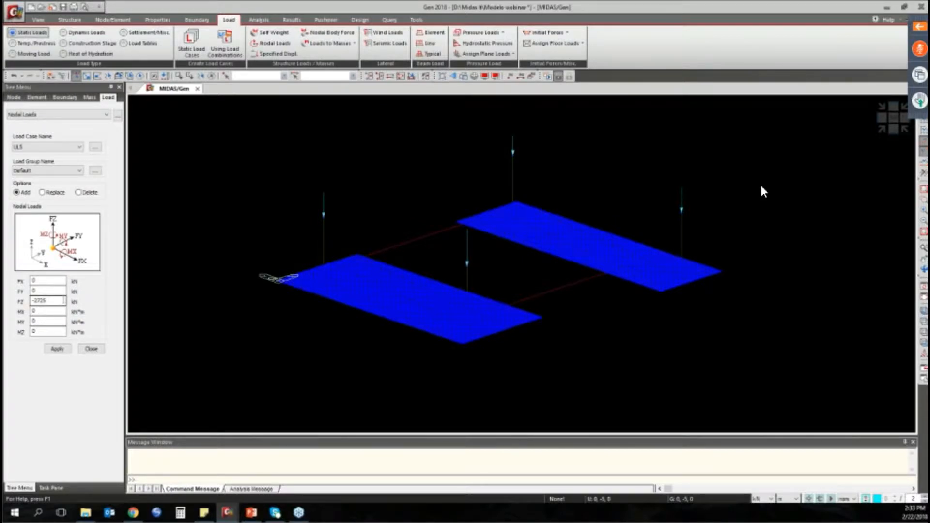
double_click(63, 301)
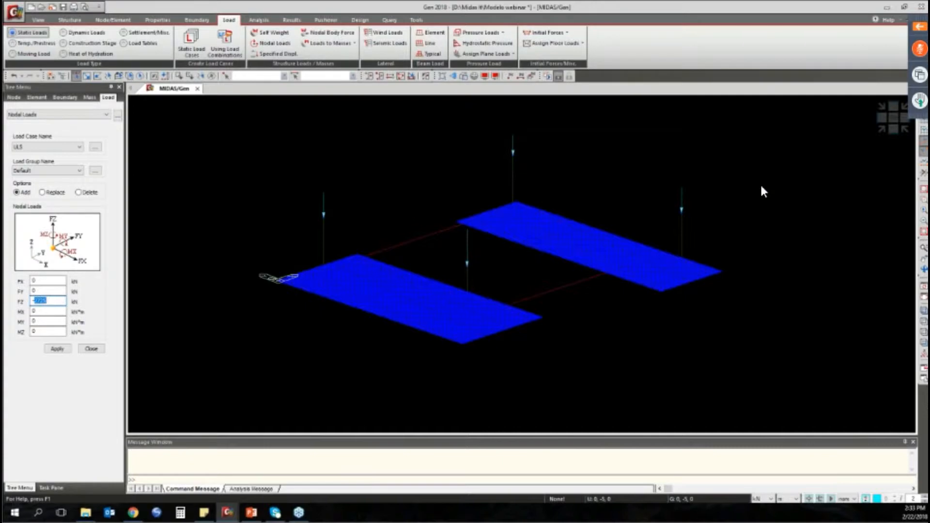
type("3416")
left_click_drag(308, 191, 339, 226)
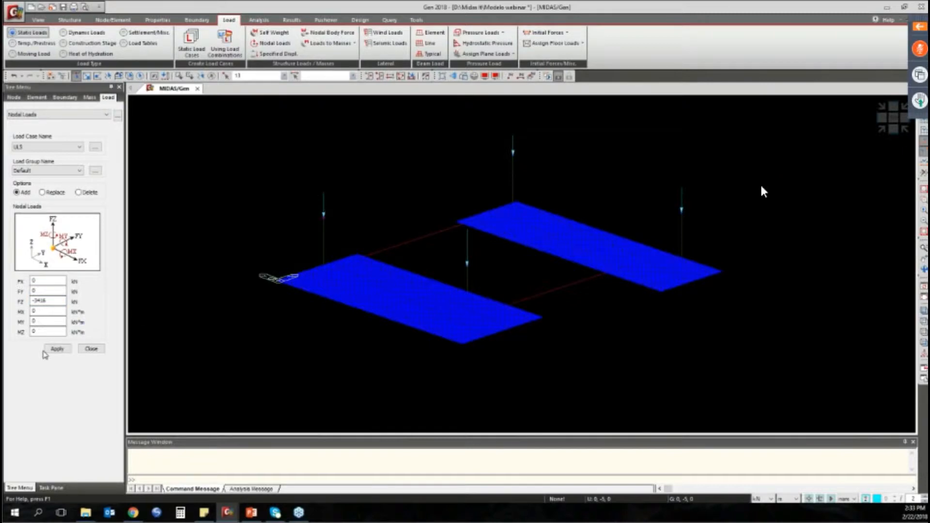
left_click(57, 349)
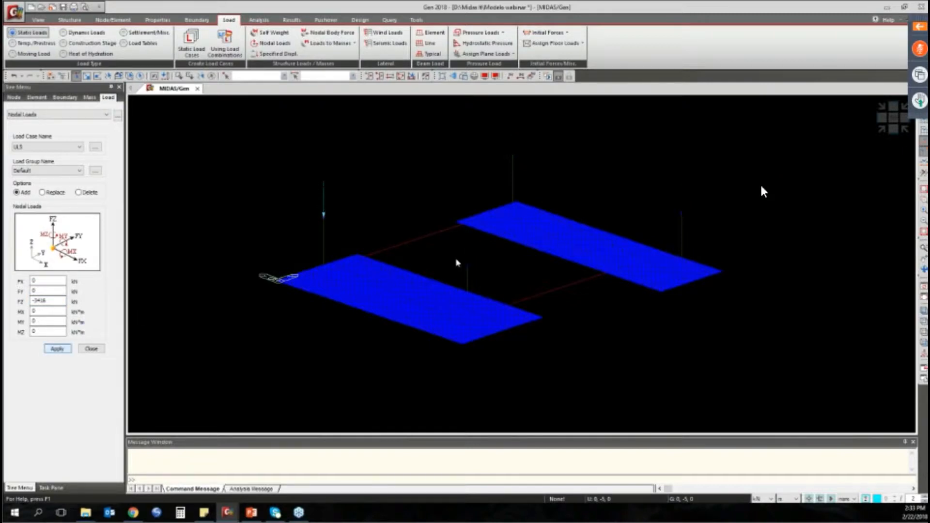
Step: Apply a ULS nodal load with FZ of -6525 kN to column-top node 14
left_click(459, 264)
left_click_drag(32, 301, 102, 284)
type("-4")
type("325")
key("Return")
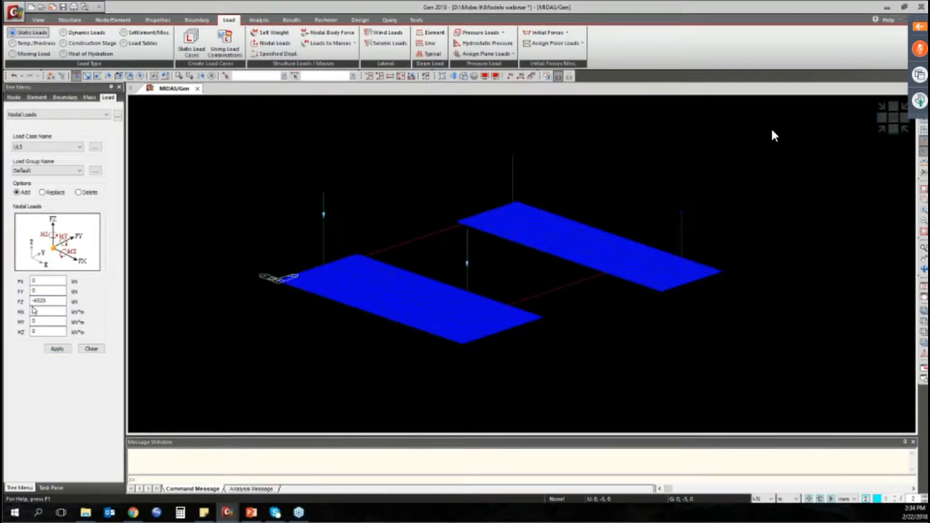
Step: Apply a ULS nodal load with FZ of -2117 kN to column-top node 15
left_click(244, 76)
type("15")
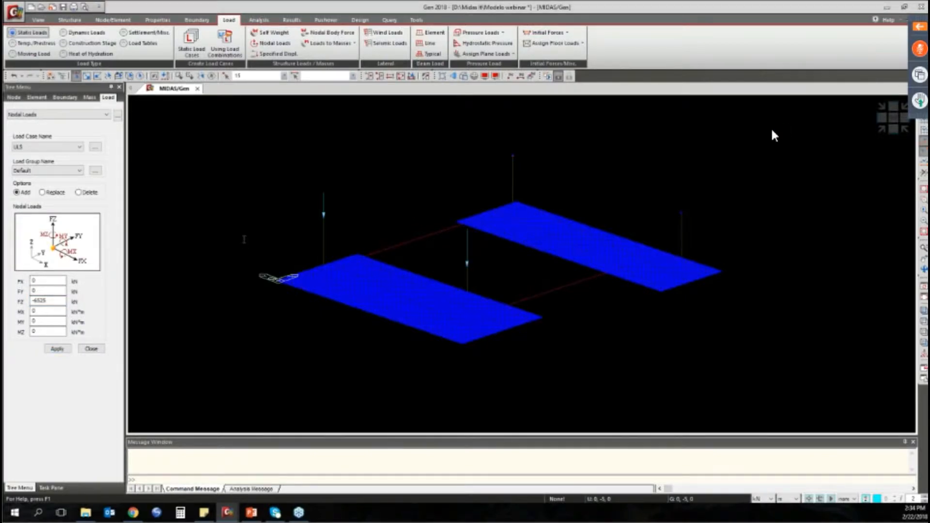
double_click(60, 302)
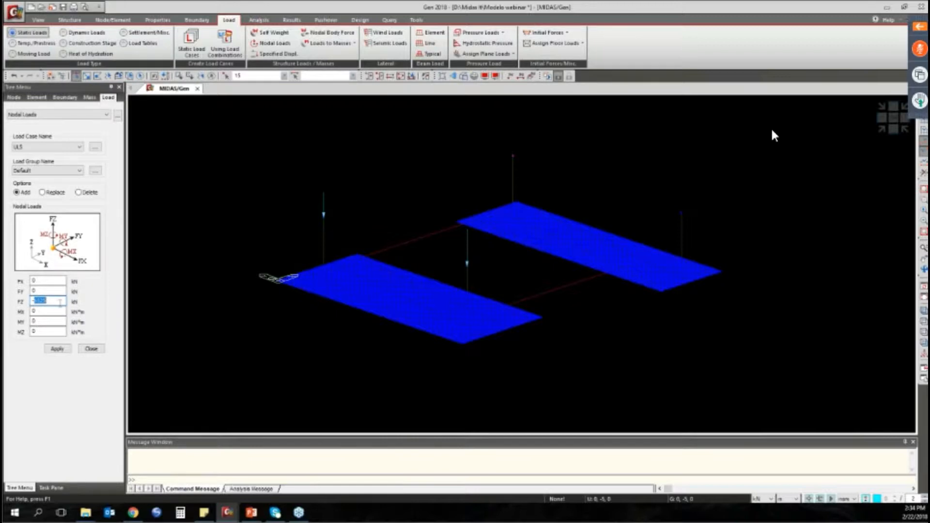
type("-2107")
left_click(58, 348)
Step: Apply the downward ULS nodal load in FZ to column-top node 16 and finish assigning nodal loads
left_click_drag(770, 161, 654, 233)
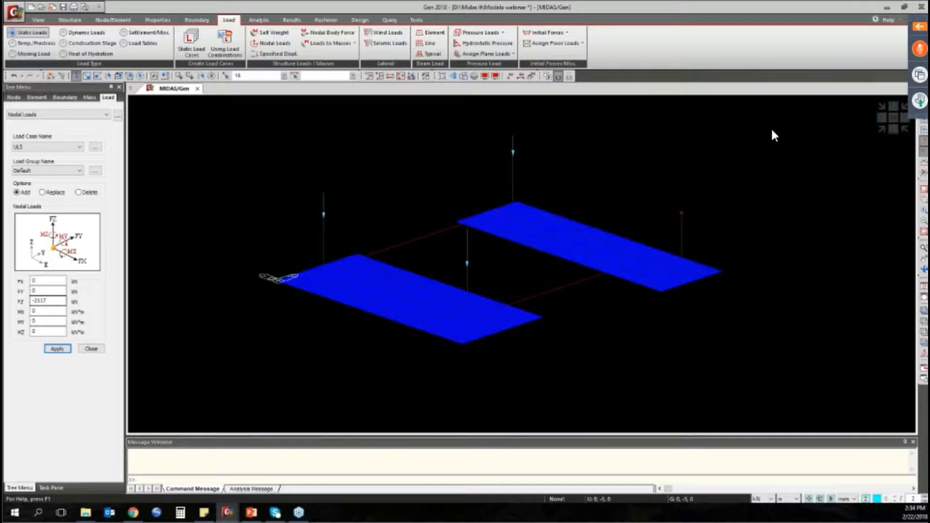
key("BackSpace")
key("BackSpace")
key("BackSpace")
key("BackSpace")
type("10")
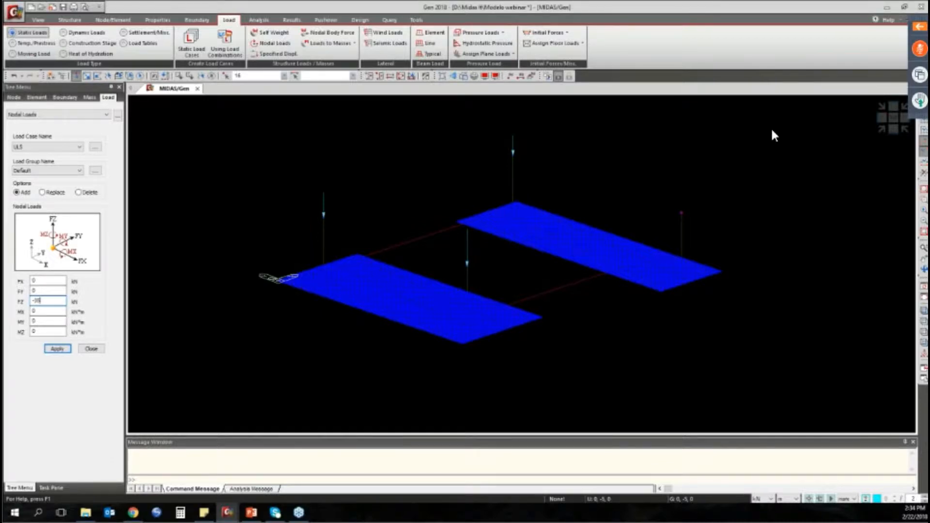
type("45")
left_click(70, 350)
left_click(91, 350)
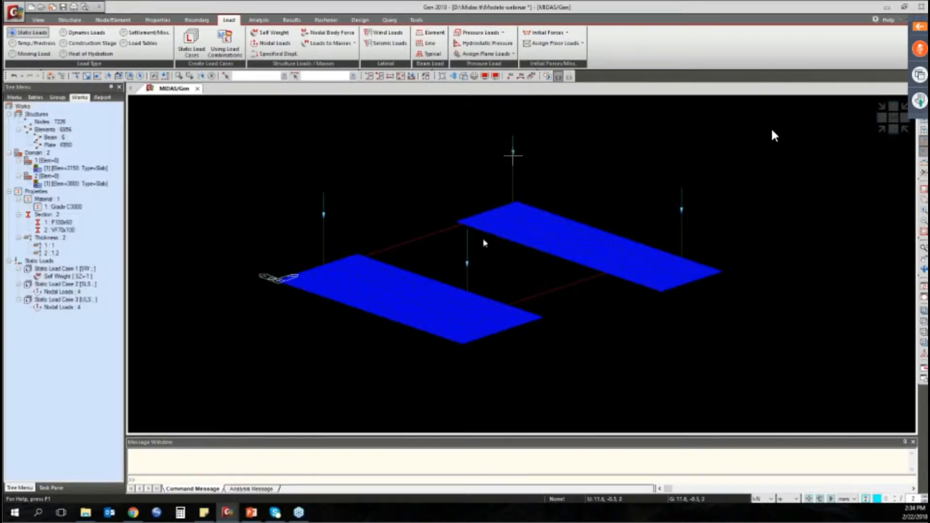
scroll(485, 243, "down", 3)
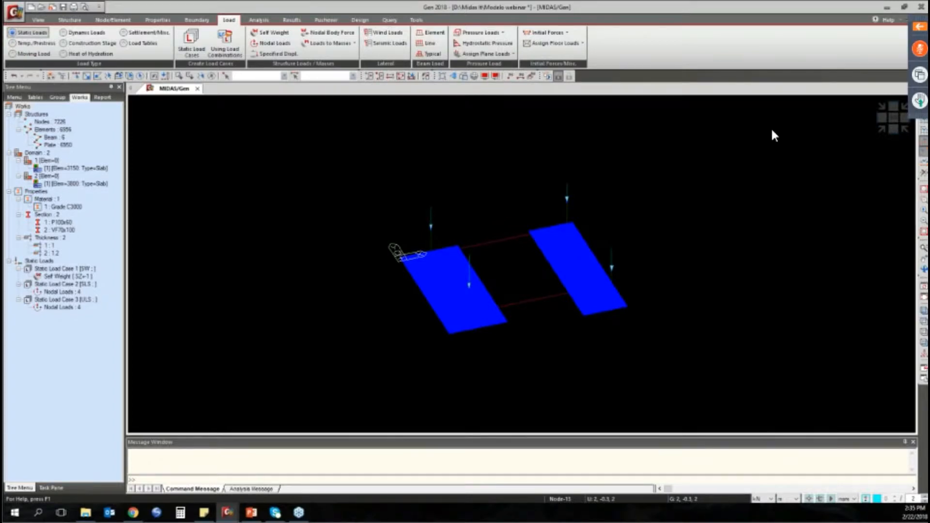
key("alt+Tab")
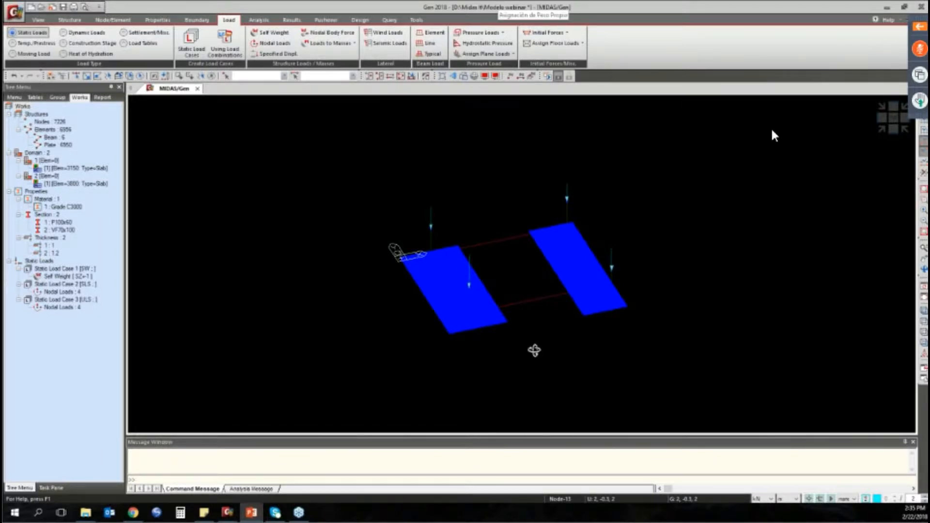
middle_click_drag(535, 350, 523, 317, "ctrl")
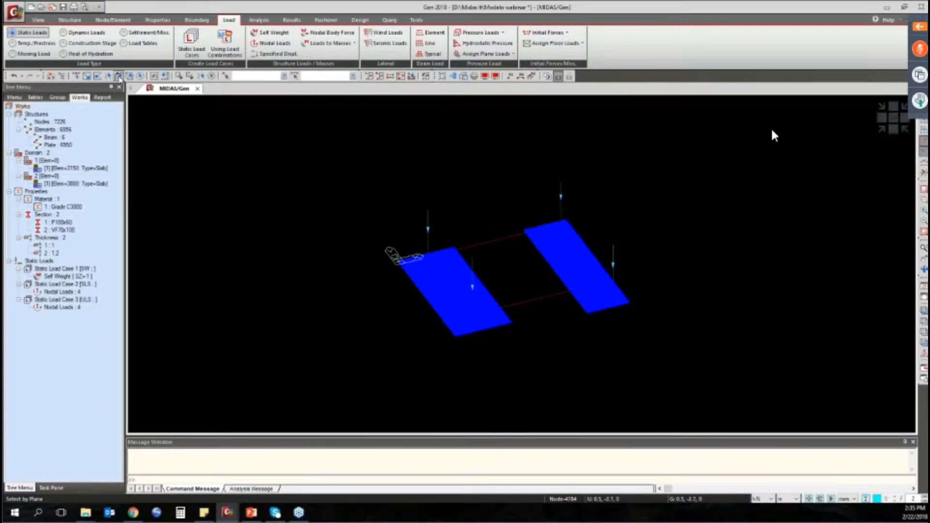
Step: Select all nodes and elements lying on the XY plane at Z position 0
left_click(444, 319)
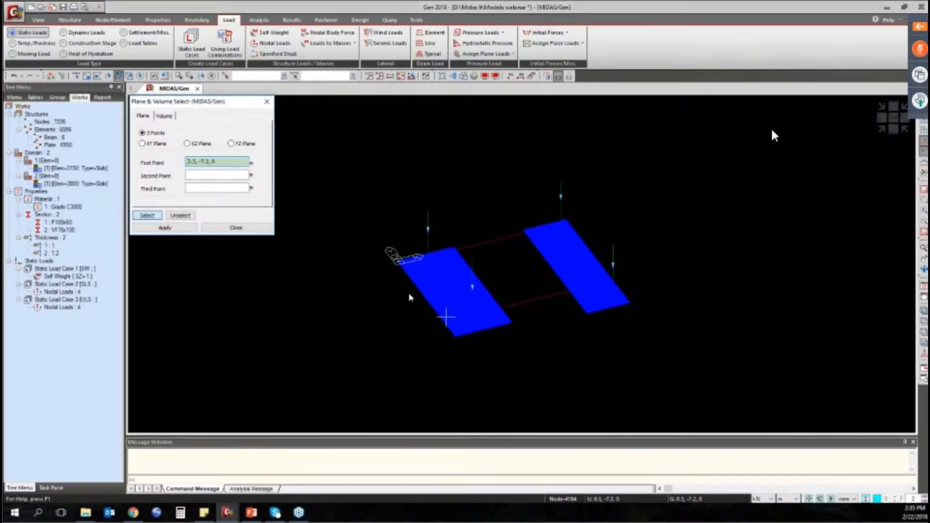
left_click(144, 143)
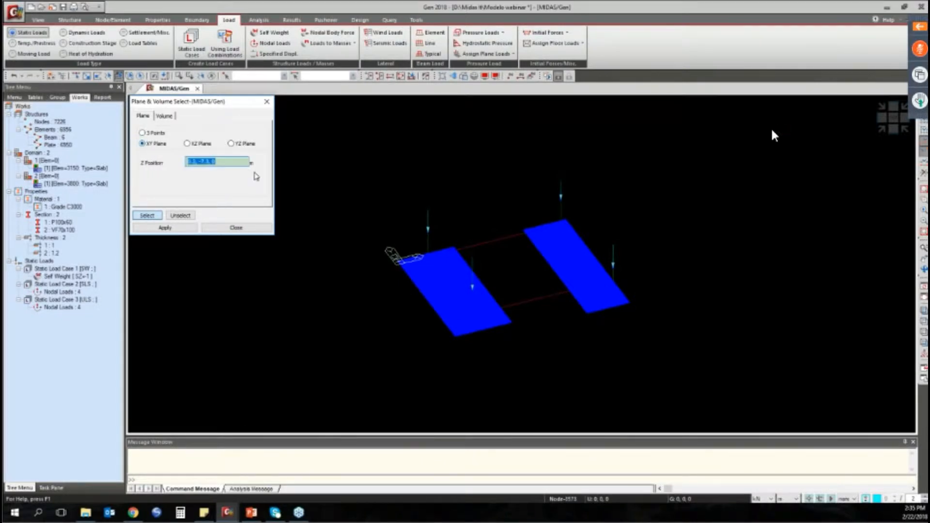
left_click(429, 313)
left_click(429, 311)
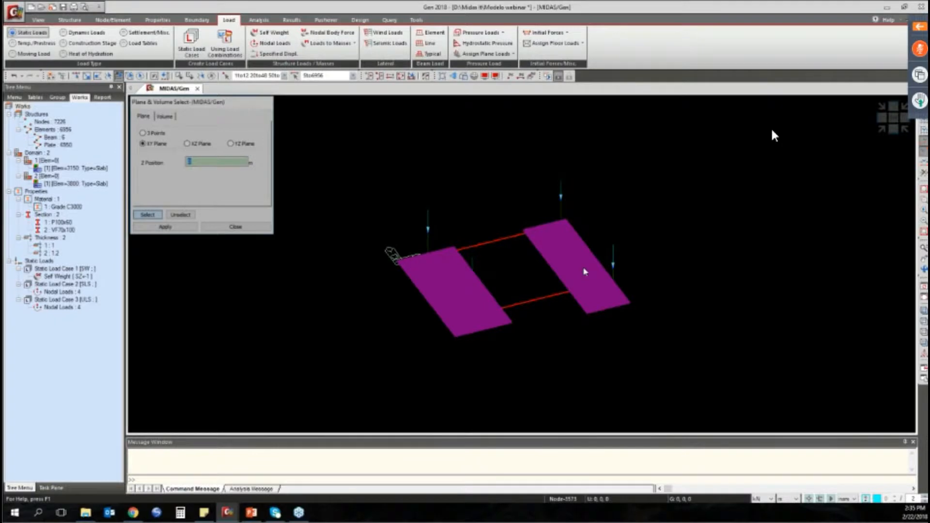
key("Escape")
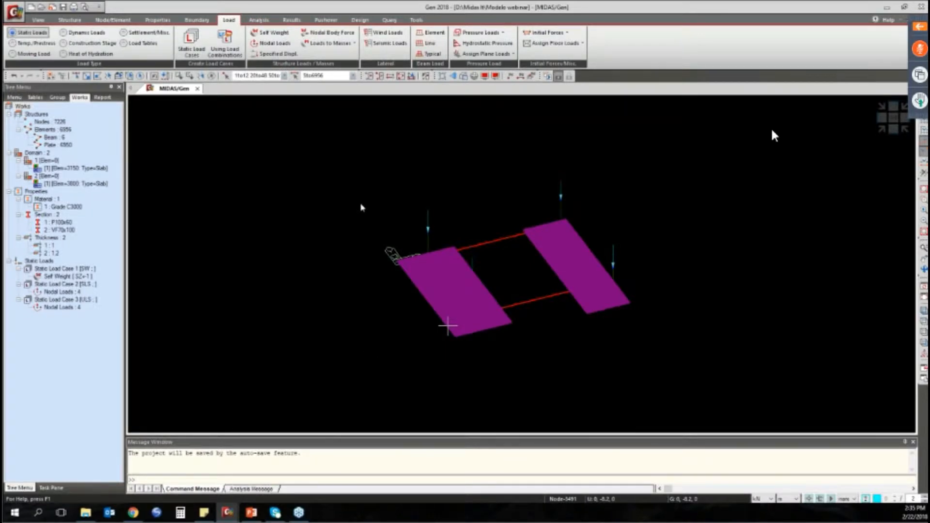
Step: Assign linear planar surface spring supports to the selection, converted to nodal point springs, with Kx 670, Ky 670 and Kz 6700 kN/m³
left_click(205, 22)
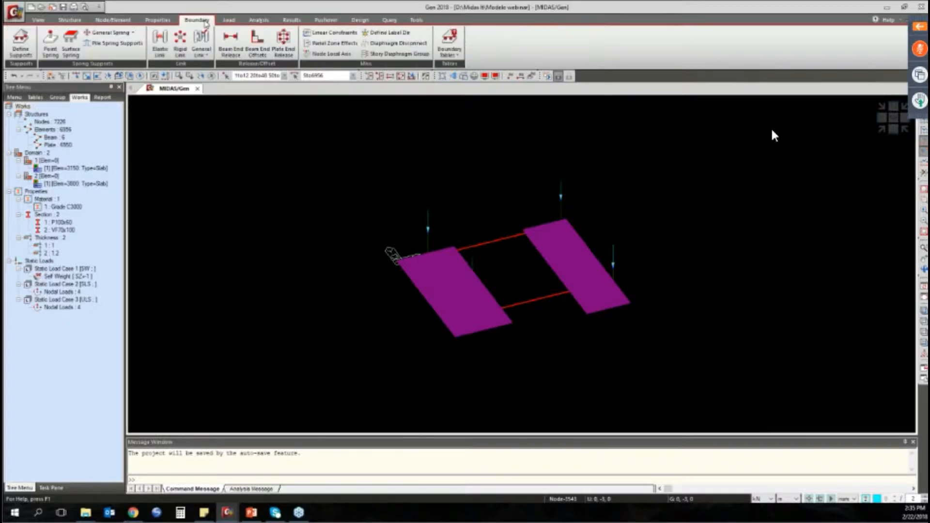
left_click(180, 40)
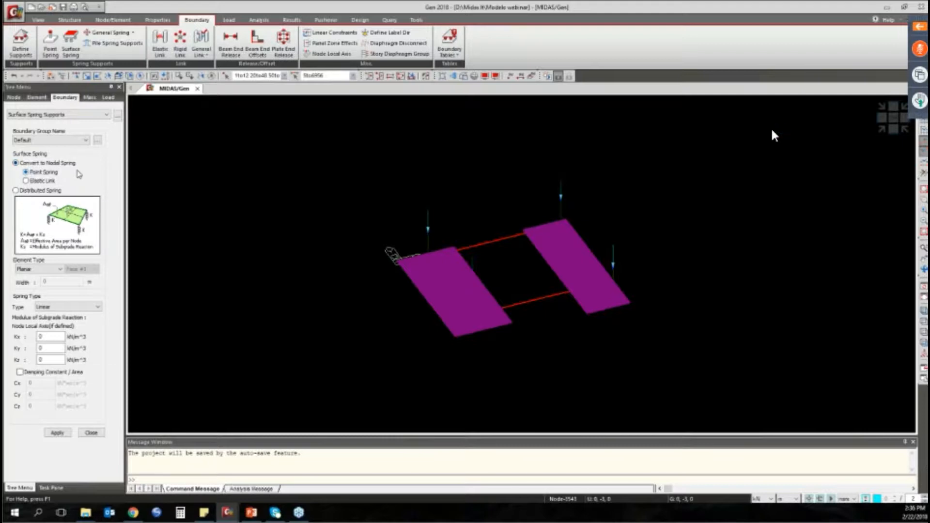
left_click(16, 191)
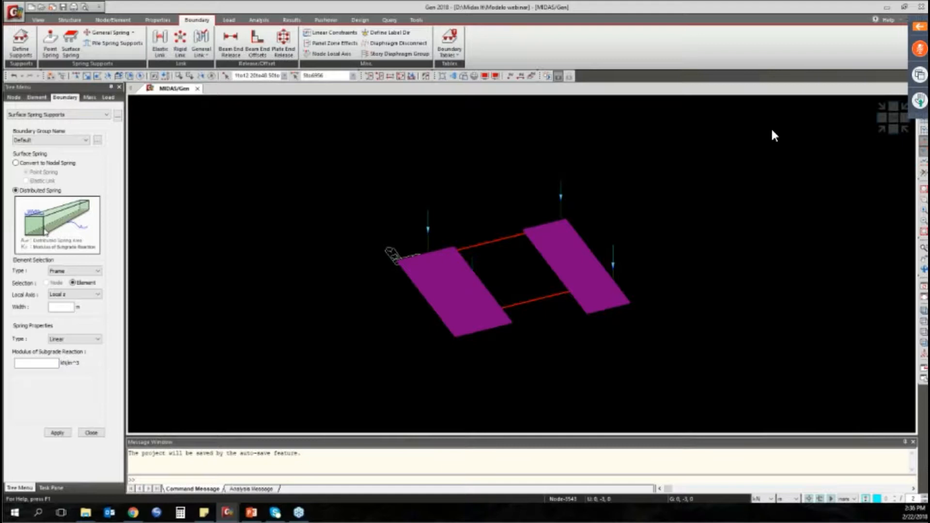
left_click(20, 164)
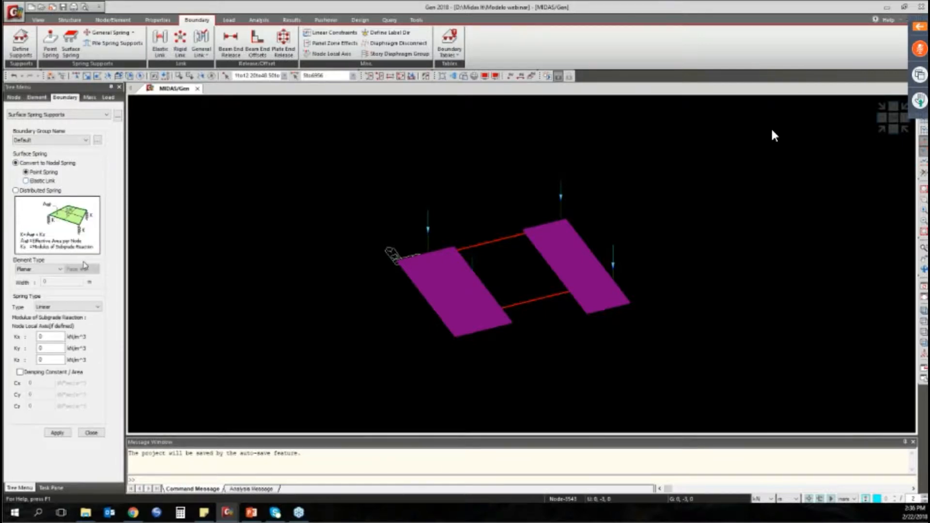
left_click(31, 337)
type("670")
key("Tab")
type("670")
key("Tab")
type("6700")
left_click(56, 433)
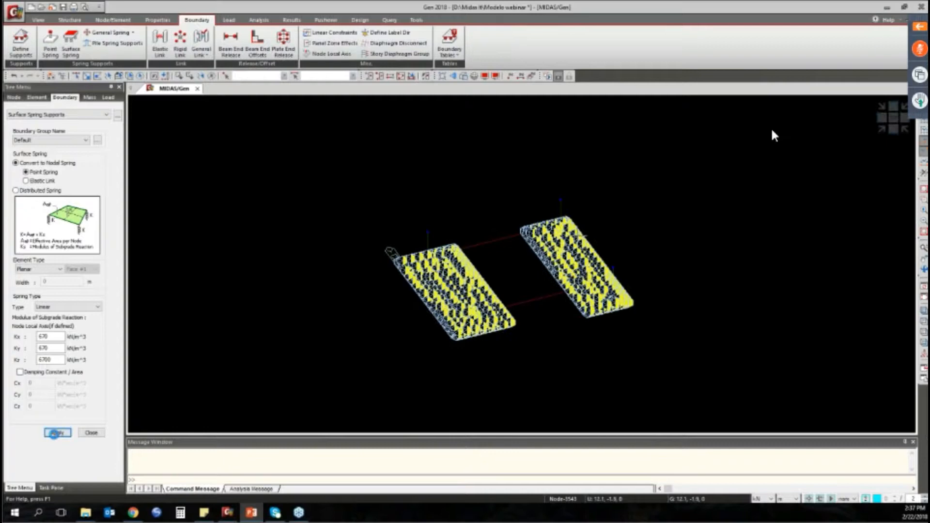
Step: Check the job completion status and total solution time in the analysis messages
scroll(537, 175, "up", 4)
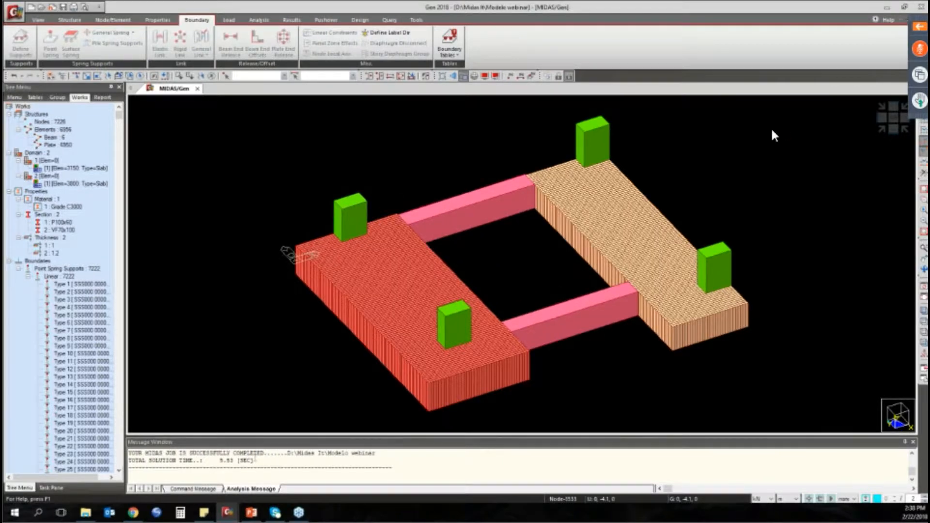
scroll(259, 466, "up", 1)
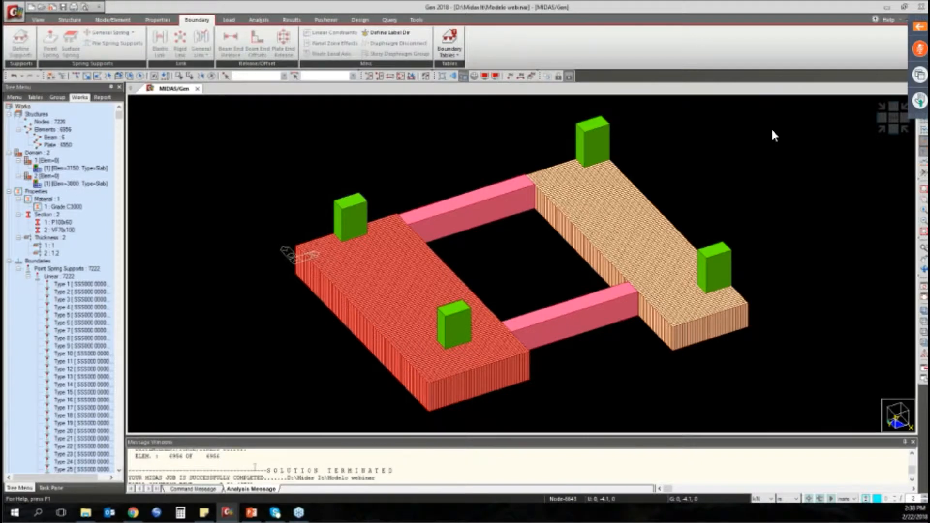
scroll(256, 467, "down", 1)
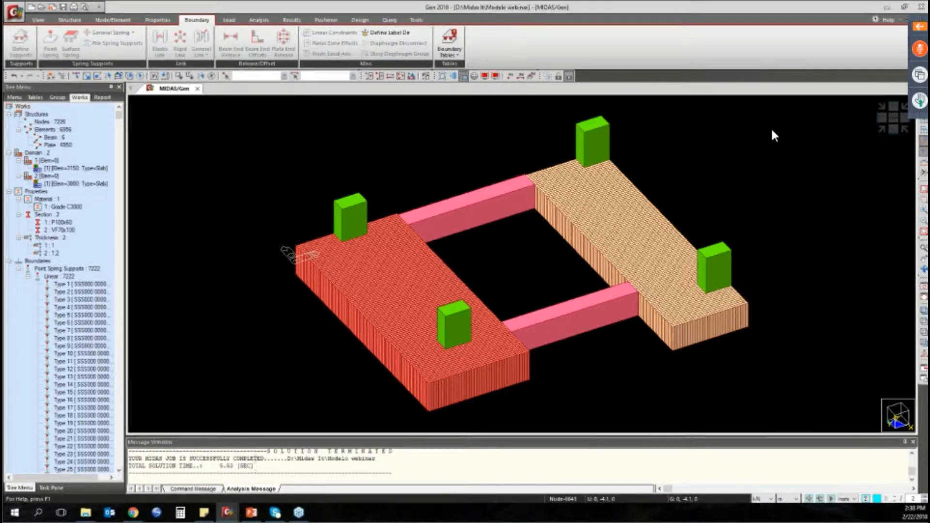
left_click_drag(264, 452, 393, 476)
left_click(162, 467)
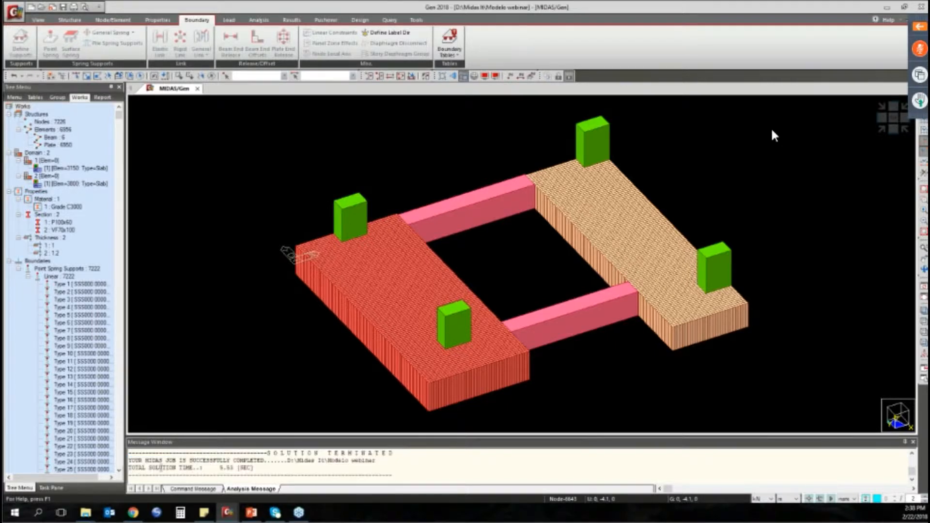
left_click_drag(162, 467, 253, 468)
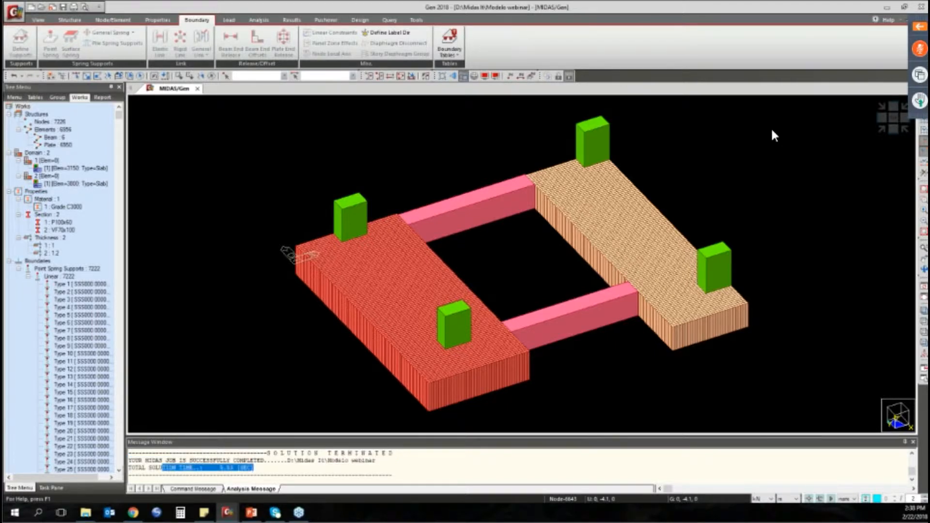
left_click_drag(162, 468, 128, 468)
left_click_drag(260, 473, 132, 462)
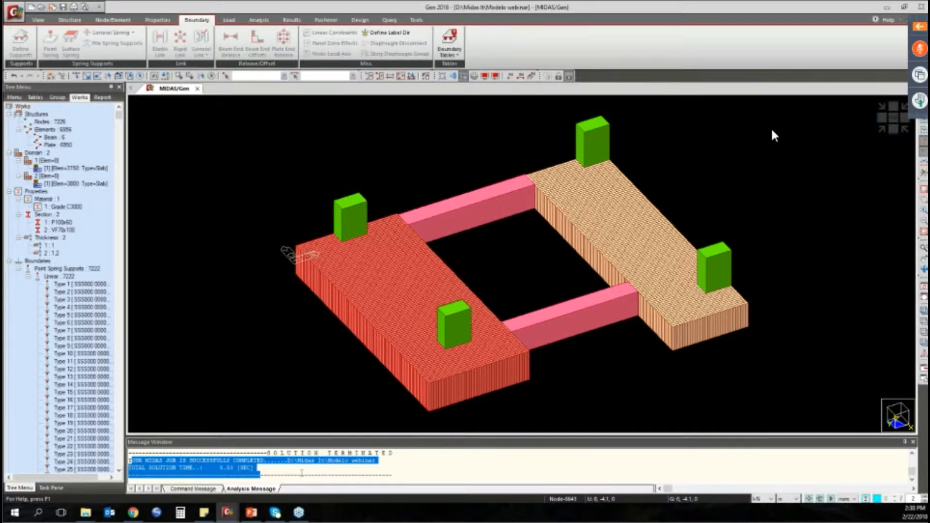
left_click(297, 474)
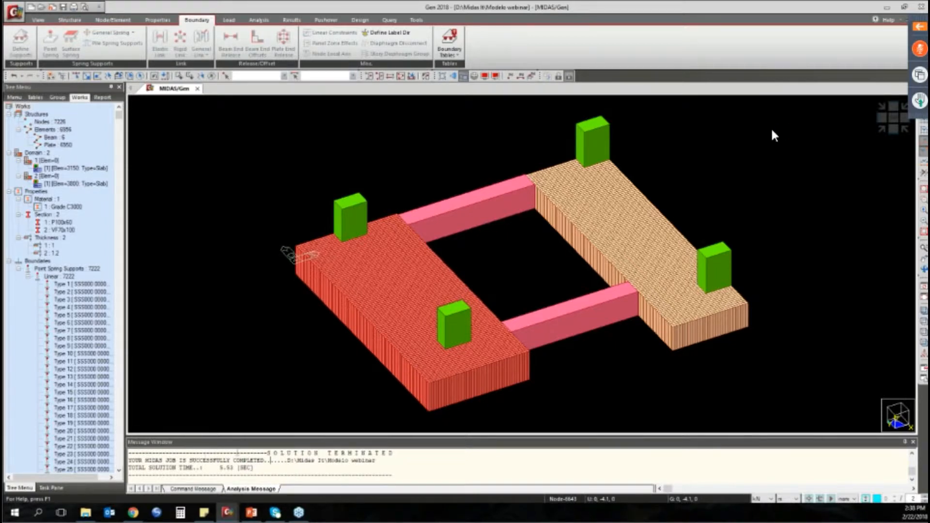
left_click_drag(237, 453, 250, 483)
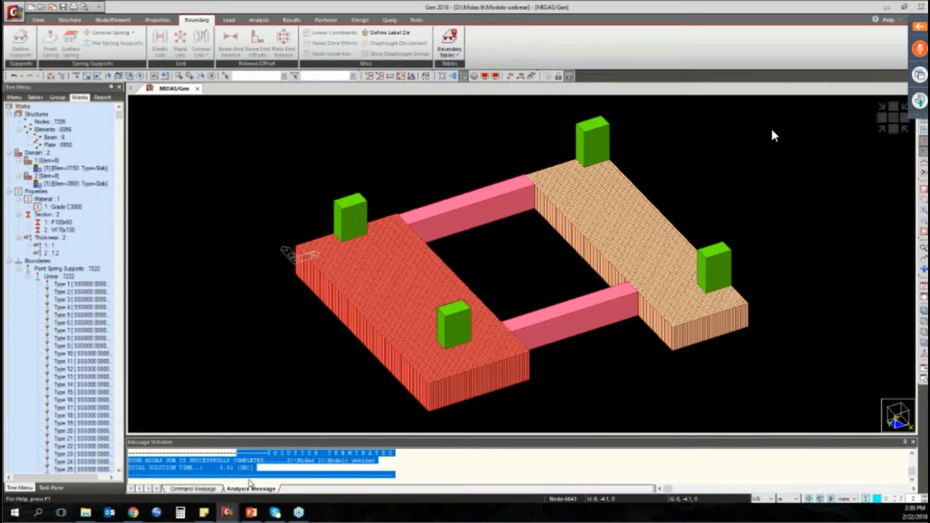
left_click_drag(148, 460, 268, 461)
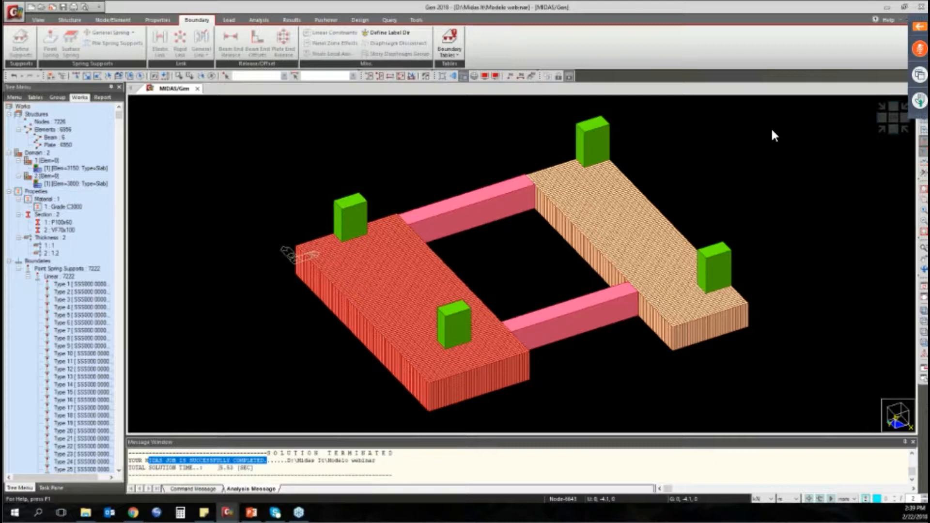
double_click(226, 468)
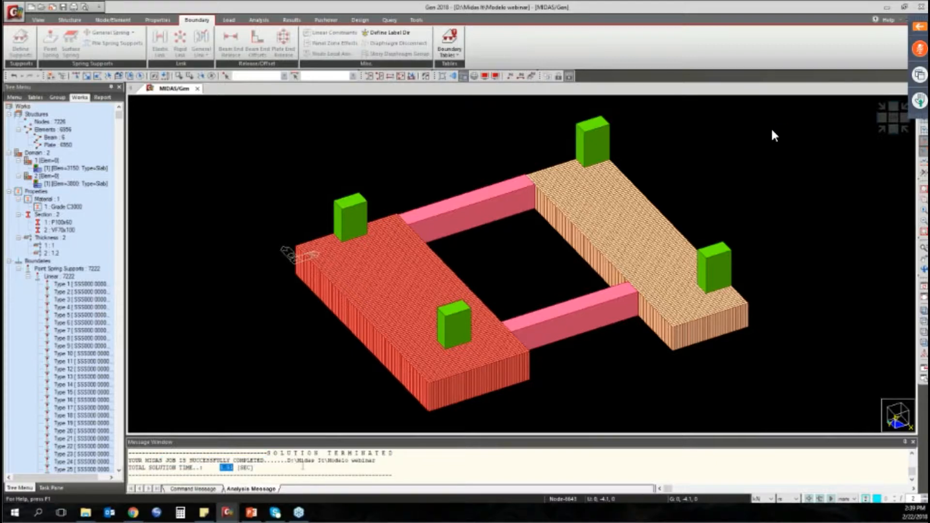
left_click(271, 472)
Step: Read back through the earlier solver log entries and return to the end of the analysis messages
scroll(271, 472, "up", 1)
scroll(271, 472, "up", 1)
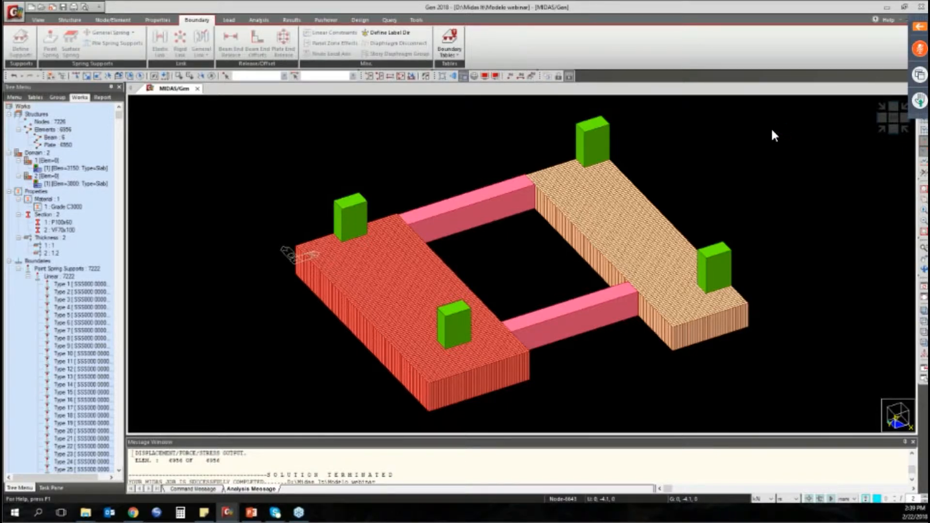
scroll(772, 130, "up", 5)
scroll(774, 136, "up", 2)
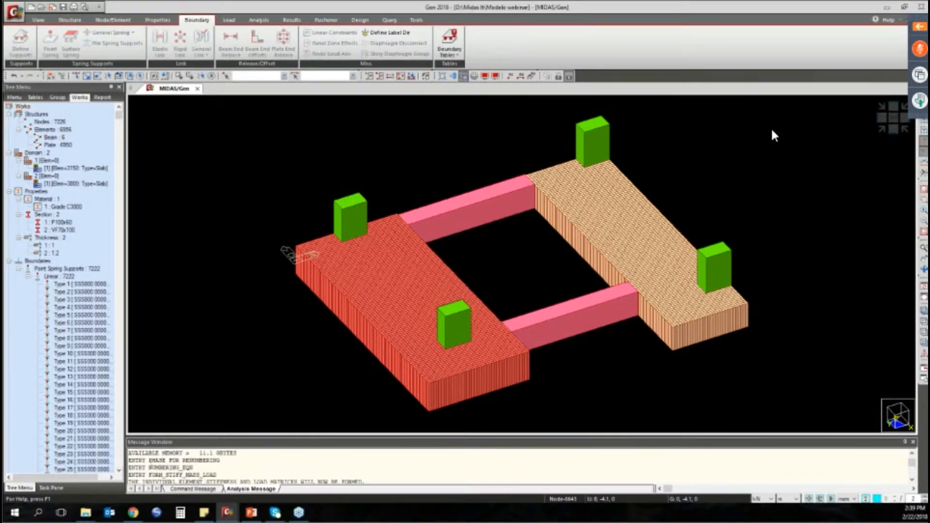
scroll(774, 136, "up", 1)
scroll(157, 465, "down", 1)
scroll(156, 466, "down", 5)
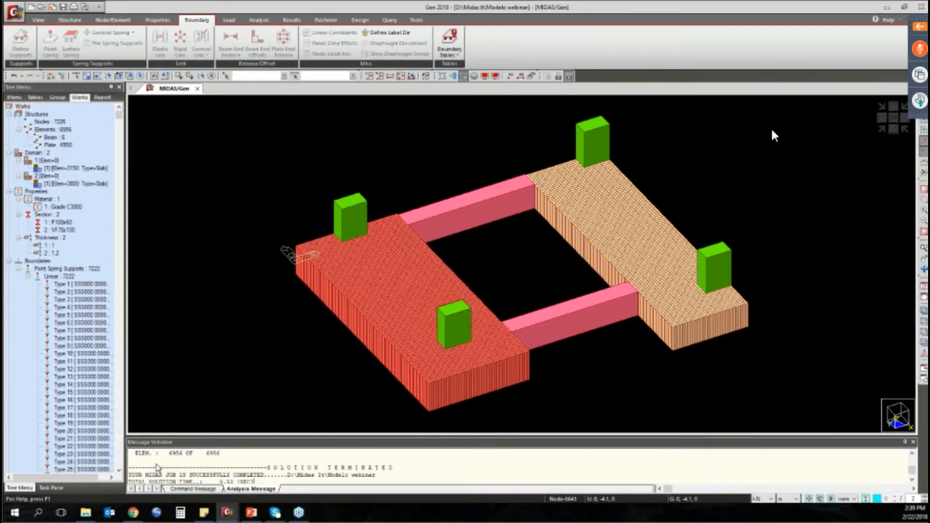
scroll(156, 466, "down", 1)
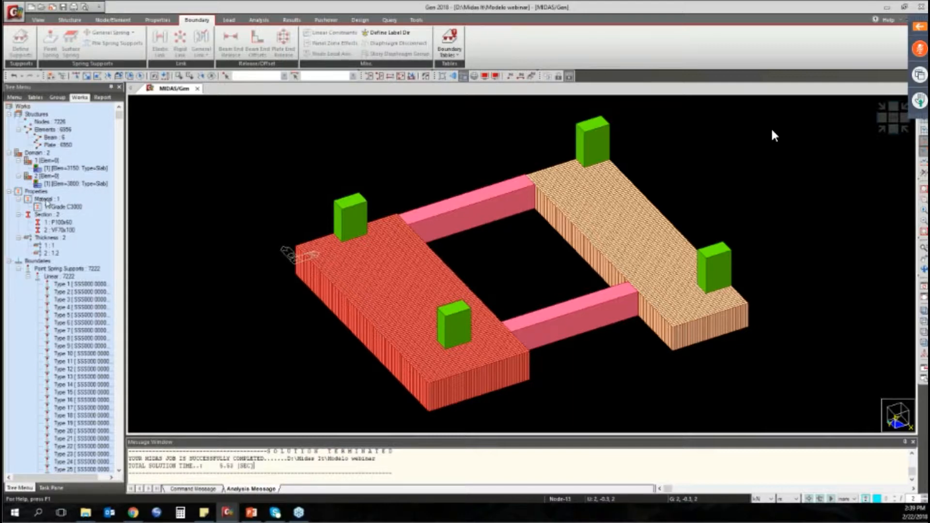
Step: Collapse the list of linear point spring supports in the works tree
left_click(28, 277)
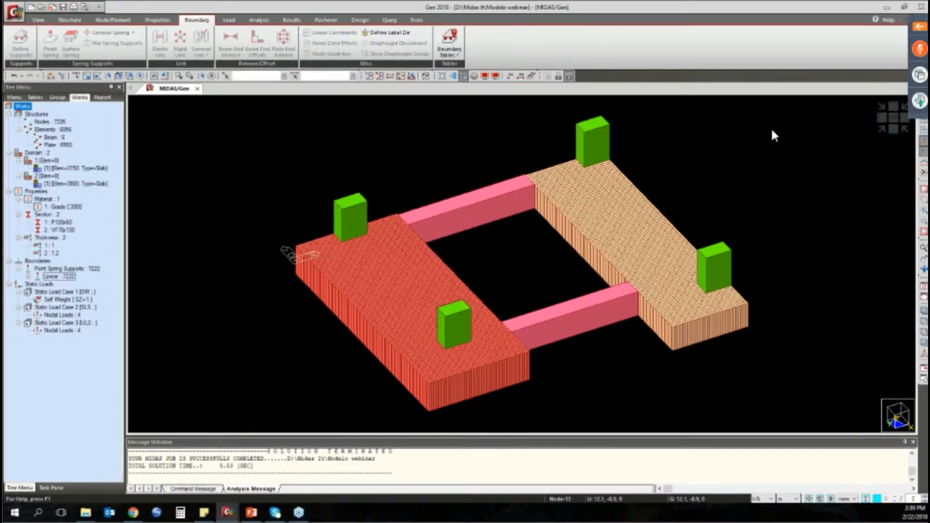
key("alt+Tab")
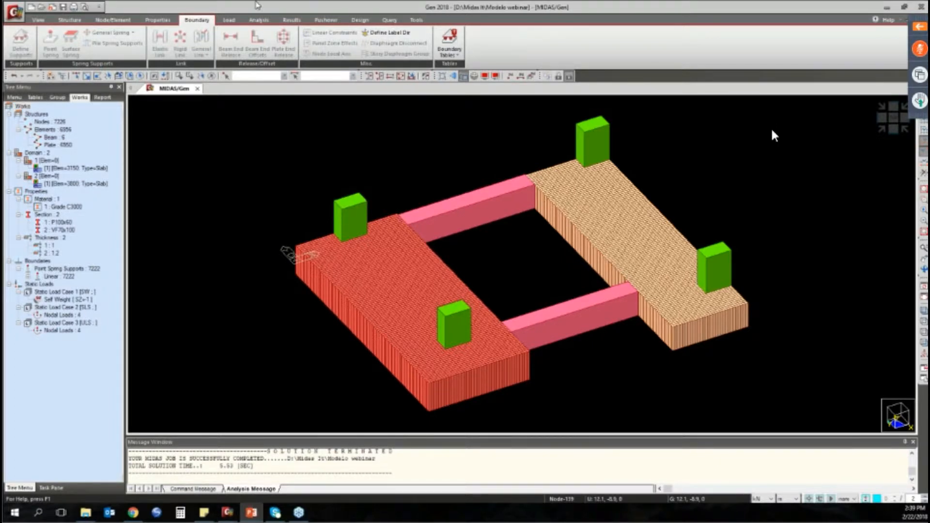
left_click(318, 5)
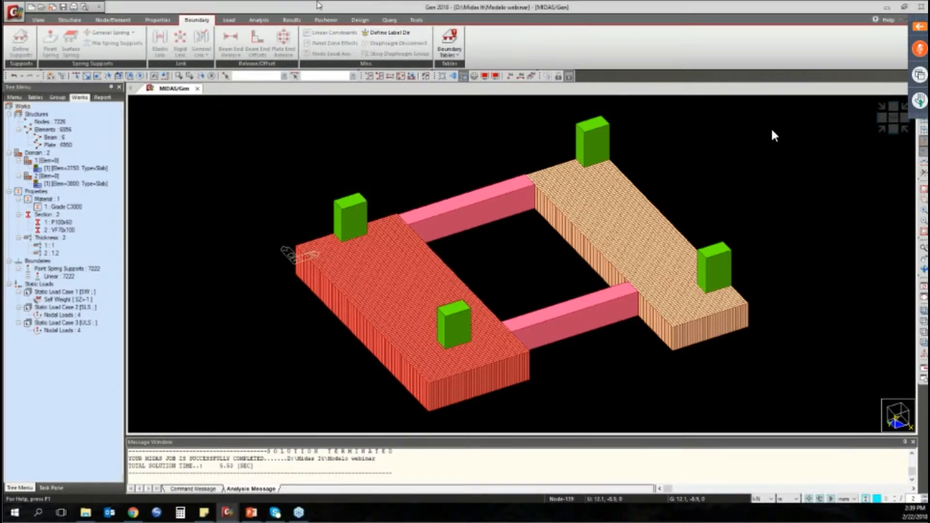
Step: Create a new general load combination named ULS
left_click(291, 20)
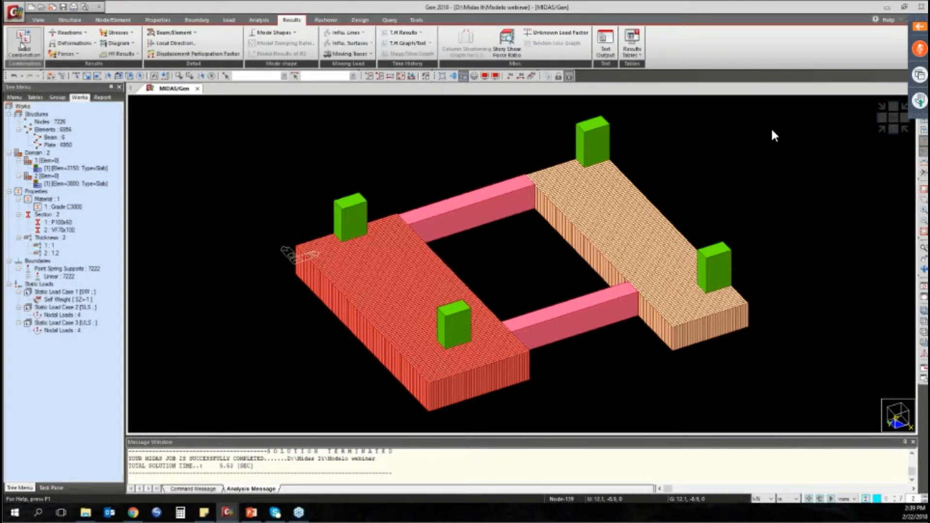
left_click(21, 46)
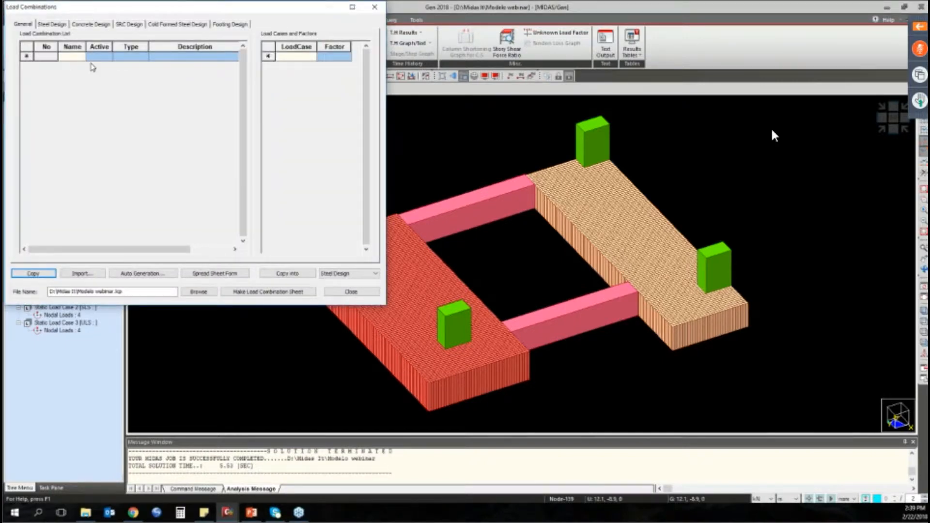
left_click(73, 57)
type("u")
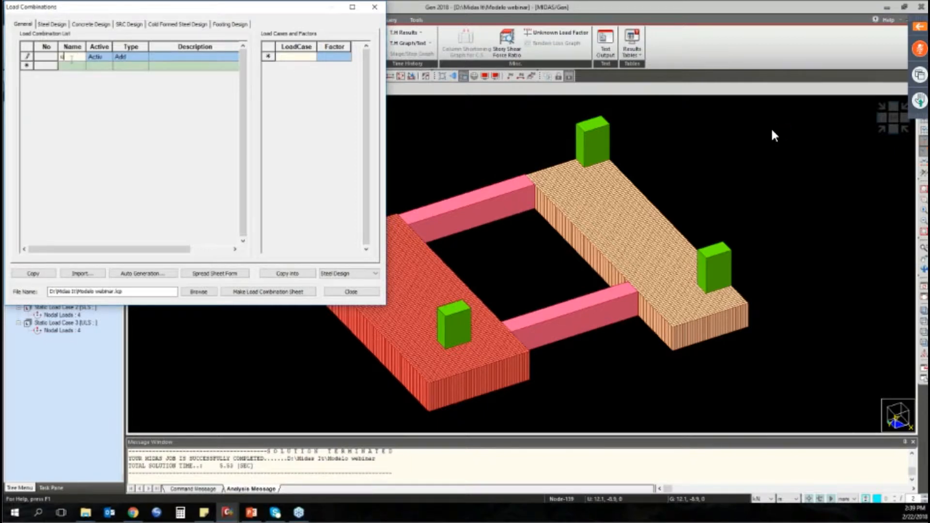
type("ls")
key("BackSpace")
key("BackSpace")
key("BackSpace")
type("ULS")
Step: Examine the available active states and combination types for the ULS combination
left_click(111, 59)
left_click(144, 57)
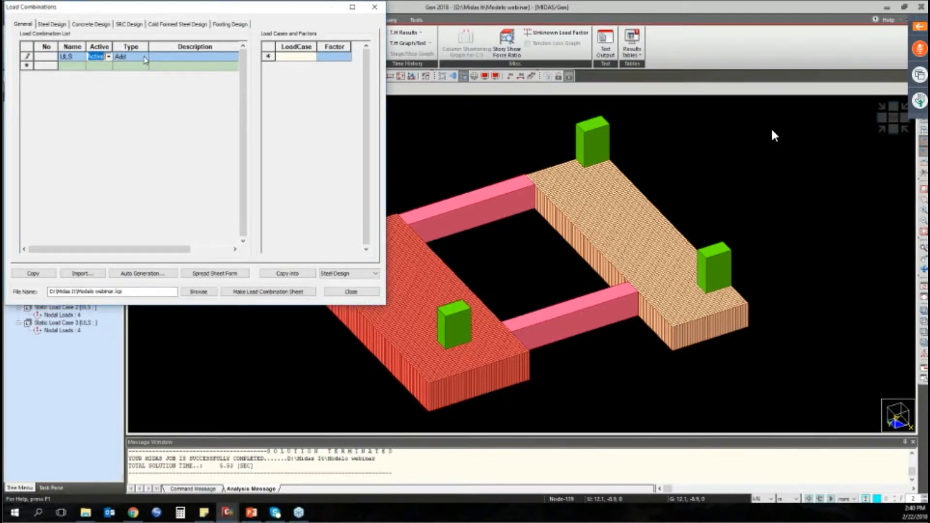
left_click(144, 60)
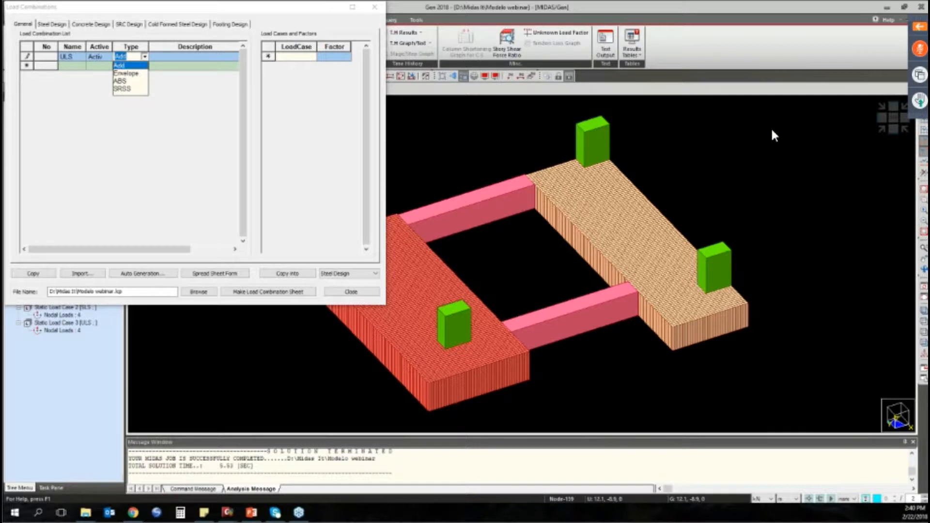
left_click(110, 59)
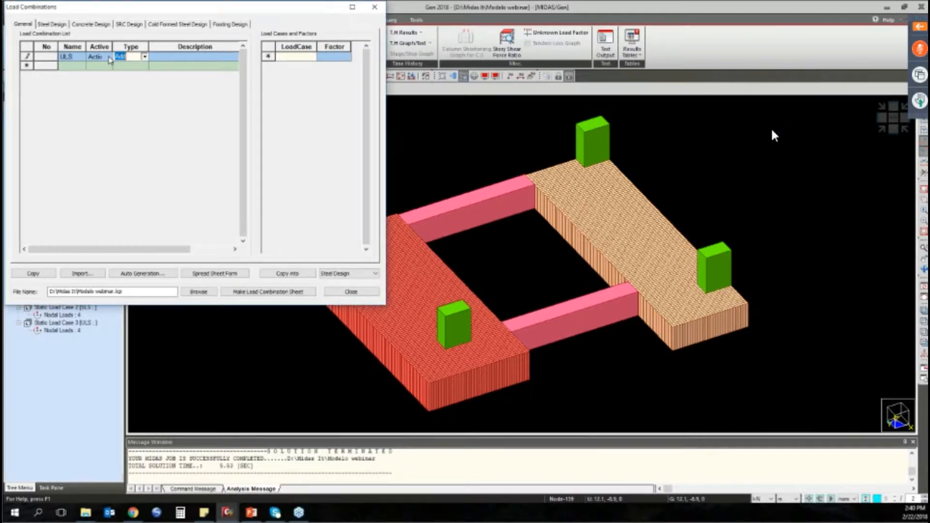
left_click(109, 58)
left_click(166, 193)
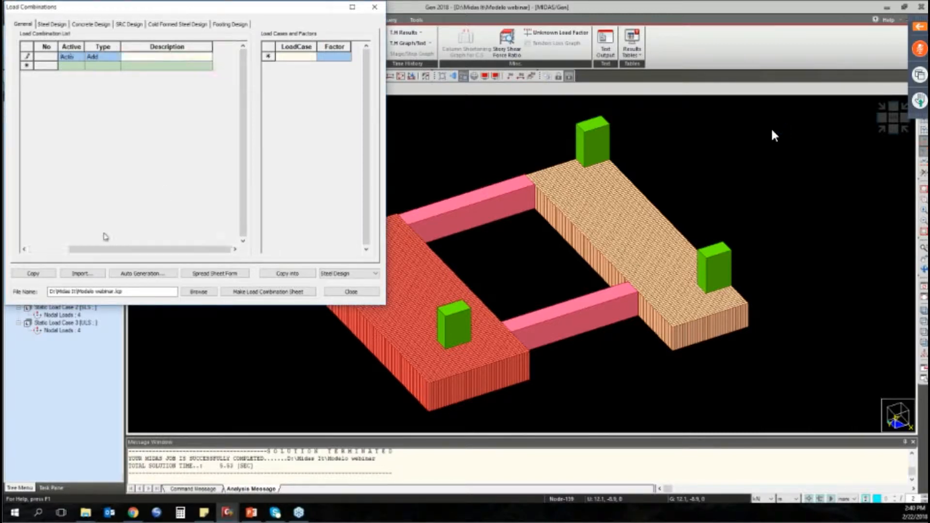
Step: Enter uls as the description of the ULS load combination
left_click_drag(92, 250, 52, 250)
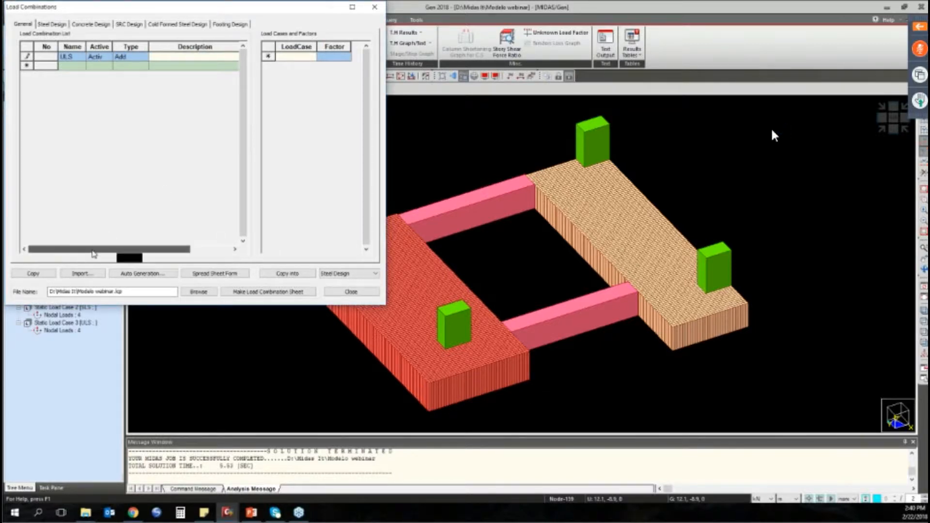
left_click(217, 57)
type("uls")
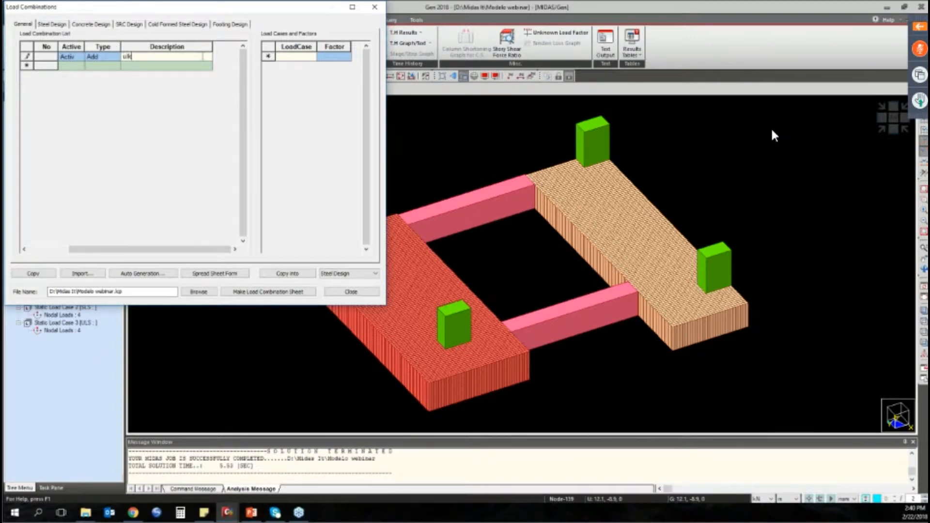
Step: Replace the description of the ULS load combination with ULS in capital letters
key("BackSpace")
key("BackSpace")
key("BackSpace")
type("ULS")
Step: Add load case SW with factor 1.4 and load case ULS with factor 1.0 to the general ULS combination
left_click(312, 59)
left_click(313, 57)
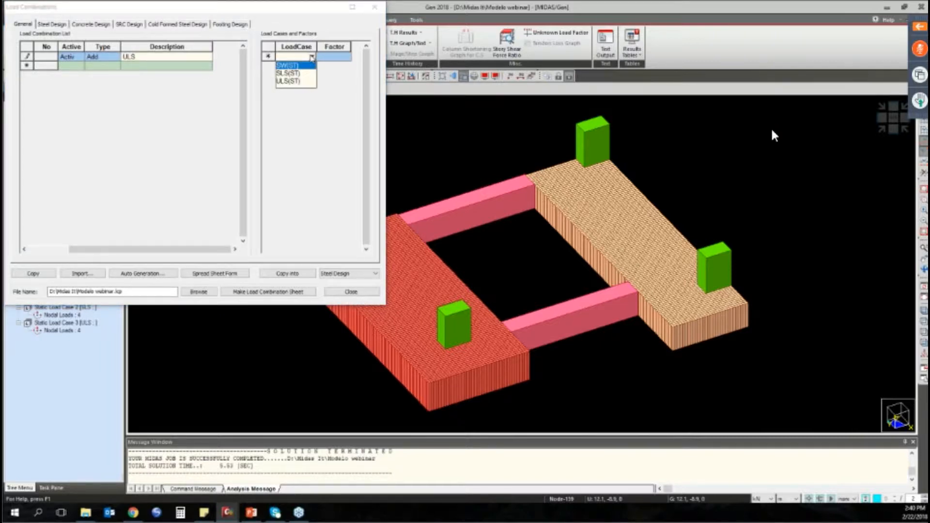
left_click(289, 66)
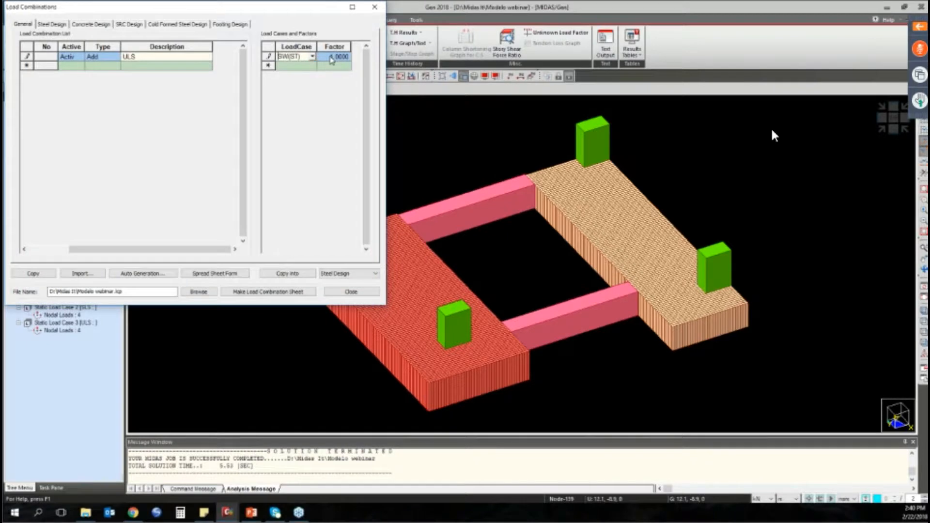
left_click(330, 56)
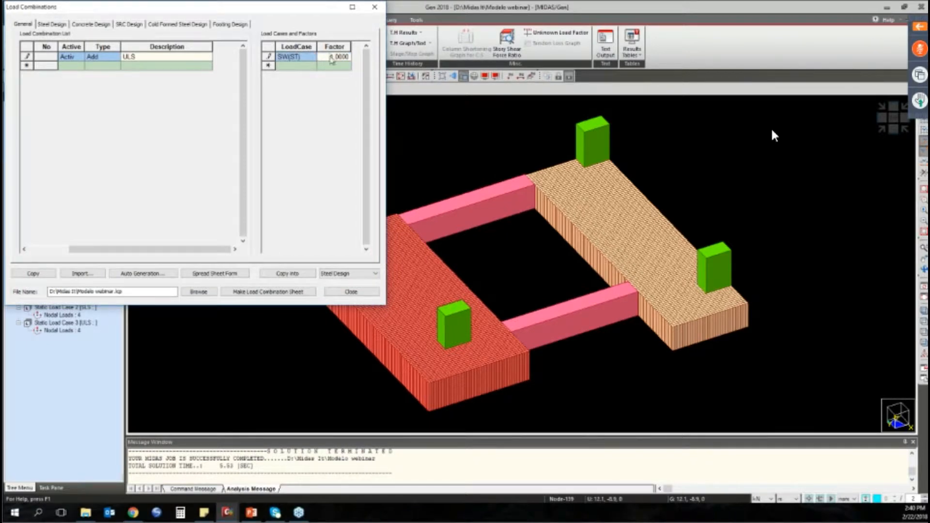
type("1.4")
left_click(312, 66)
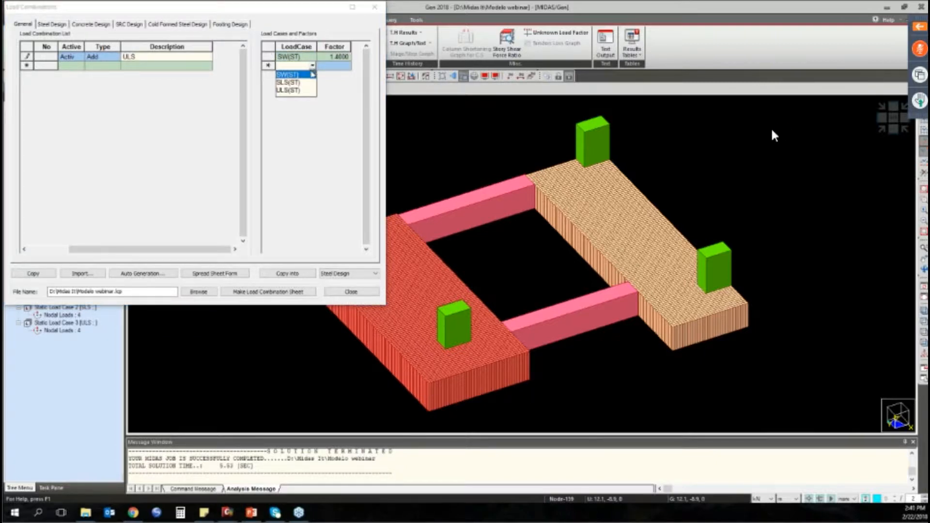
left_click(288, 90)
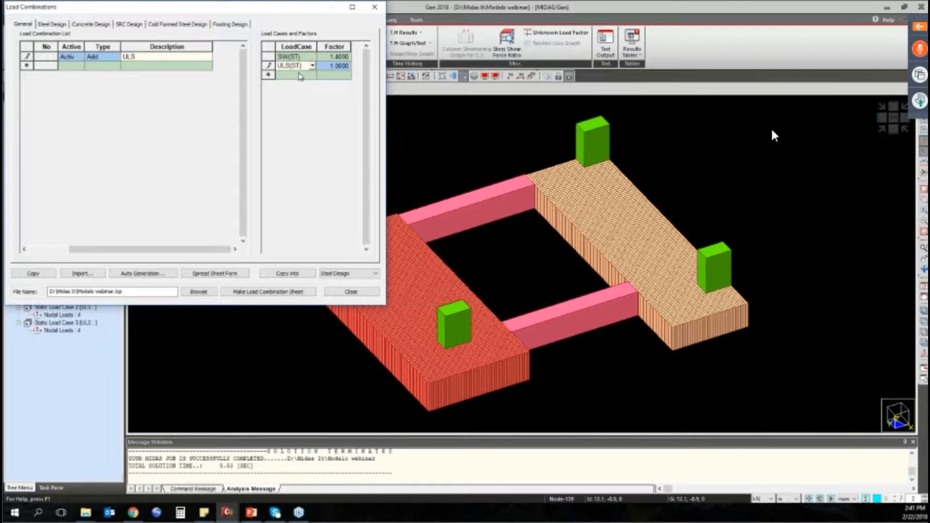
left_click(152, 66)
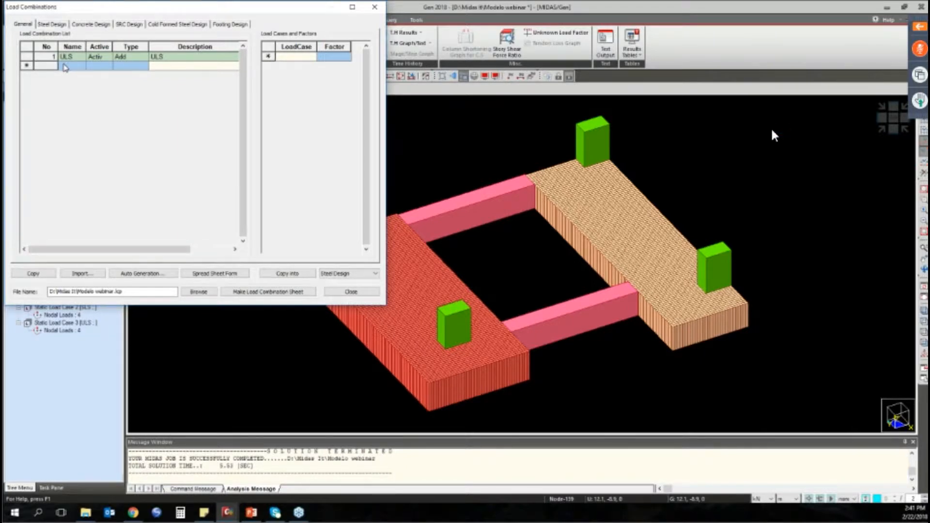
Step: Create a second general load combination named SLS with the description SLS
left_click(68, 67)
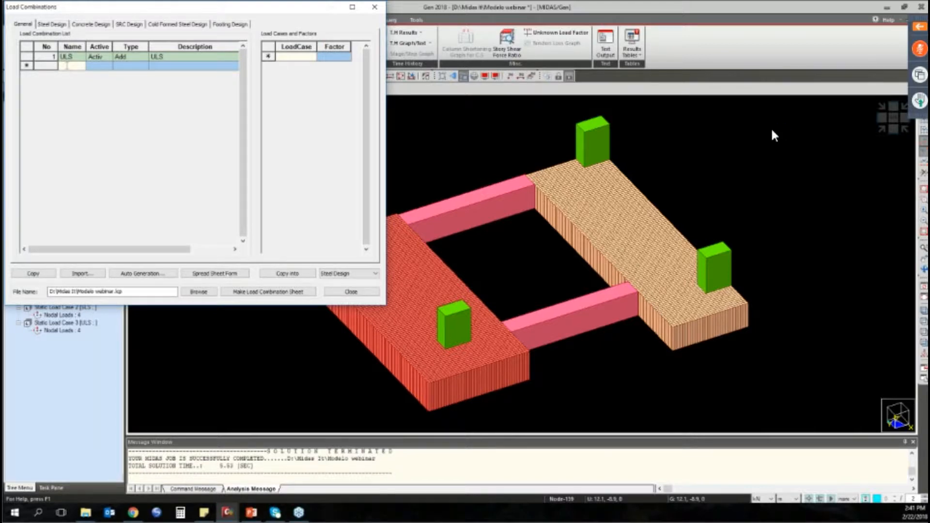
type("sls")
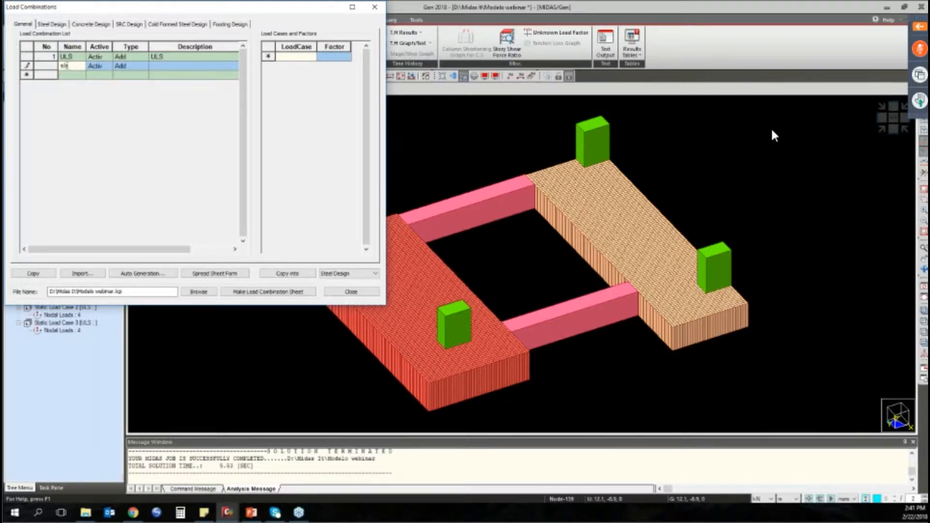
key("BackSpace")
key("BackSpace")
key("BackSpace")
type("SLS")
left_click(169, 66)
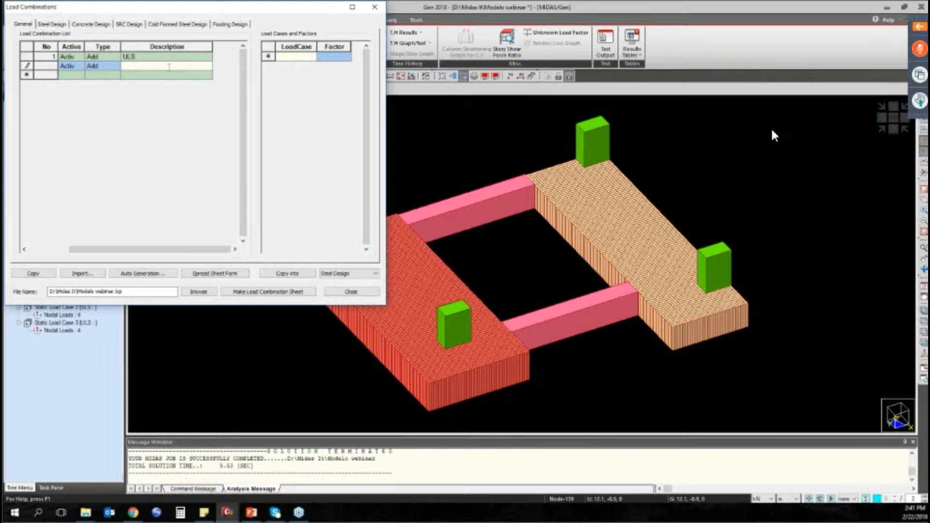
type("SLS")
Step: Add load cases SW and SLS, each with factor 1.0, to the general SLS combination
left_click(297, 56)
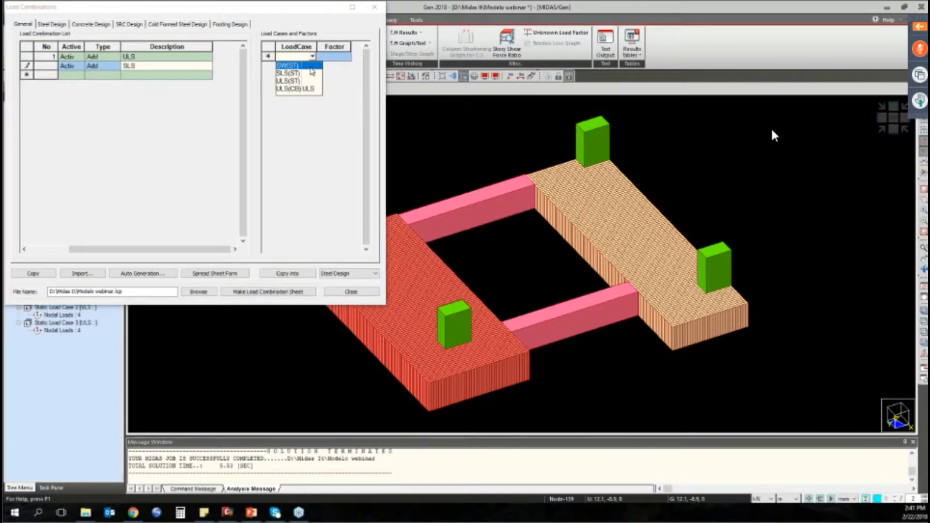
left_click(289, 65)
left_click(312, 65)
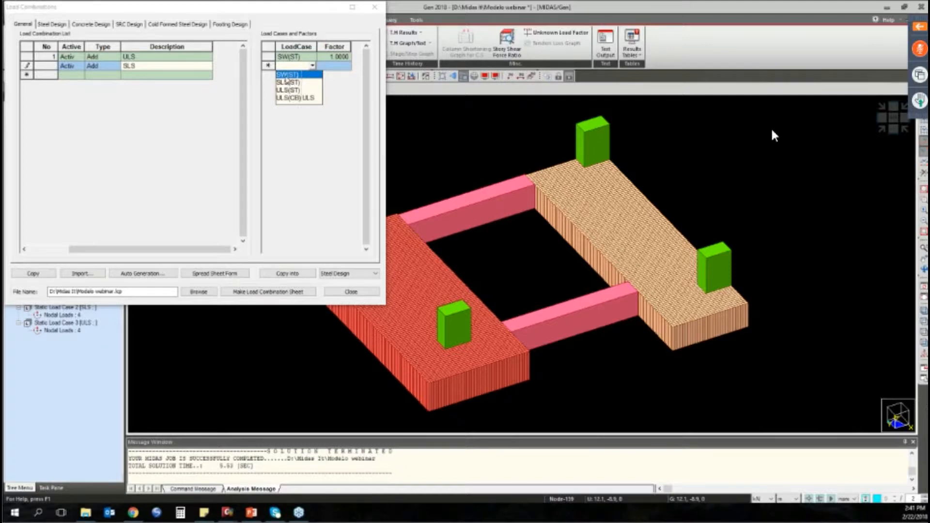
left_click(288, 82)
left_click(112, 209)
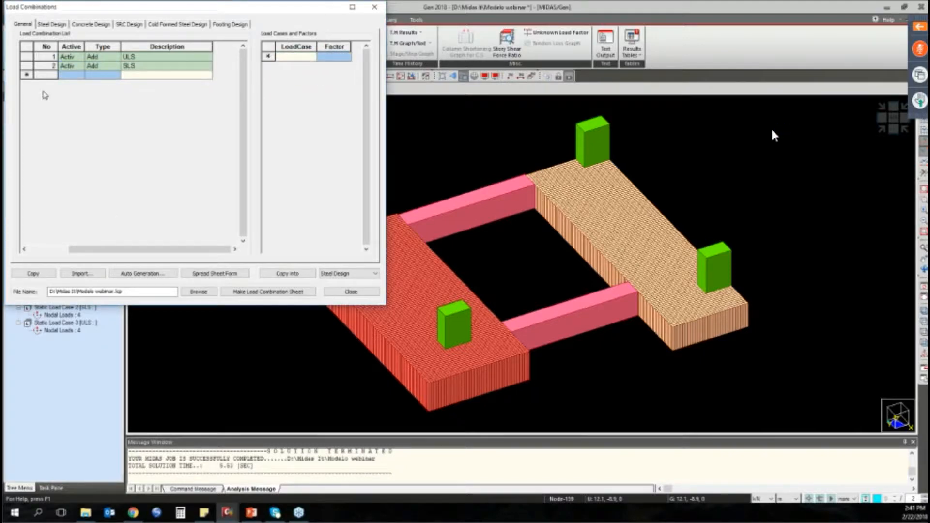
Step: Review the load cases, factors and combination type options of the general SLS combination
left_click_drag(117, 249, 72, 249)
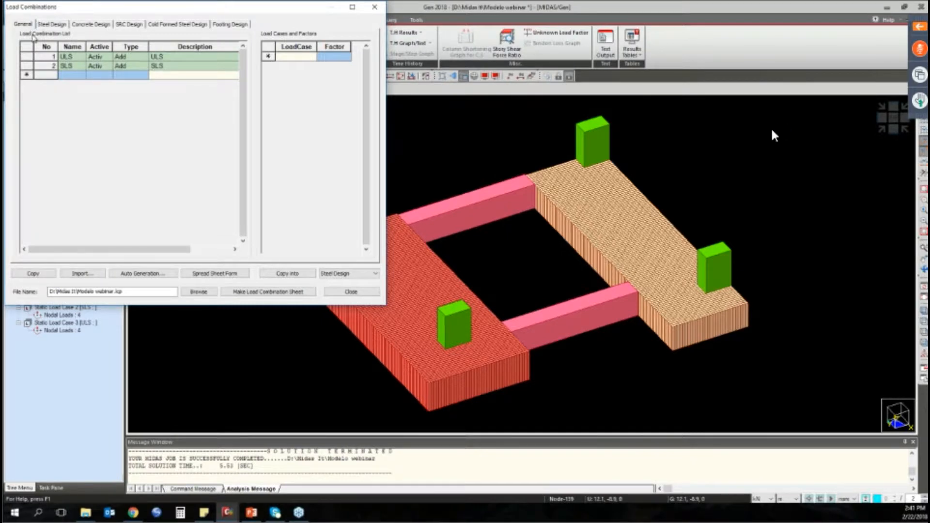
left_click(144, 67)
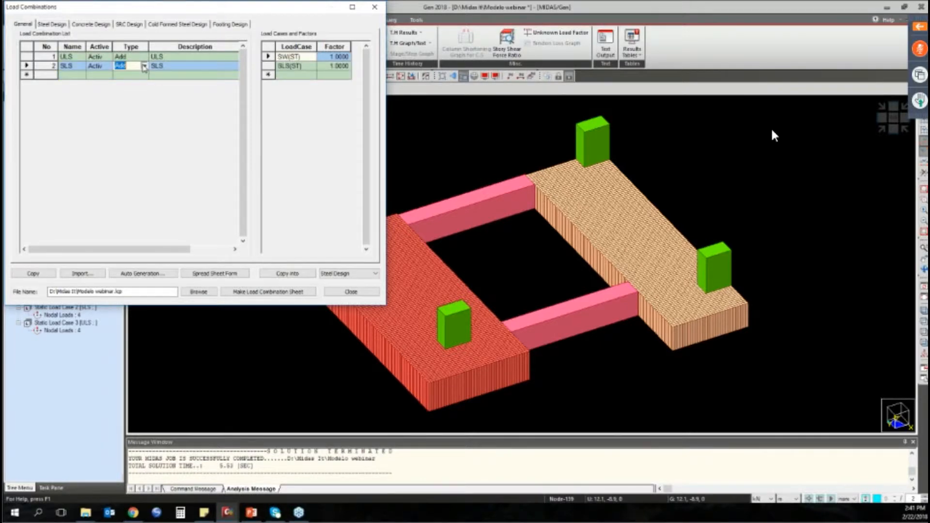
left_click(144, 66)
left_click(138, 75)
Step: Create a concrete design load combination named ULS with the description ULS
left_click(101, 25)
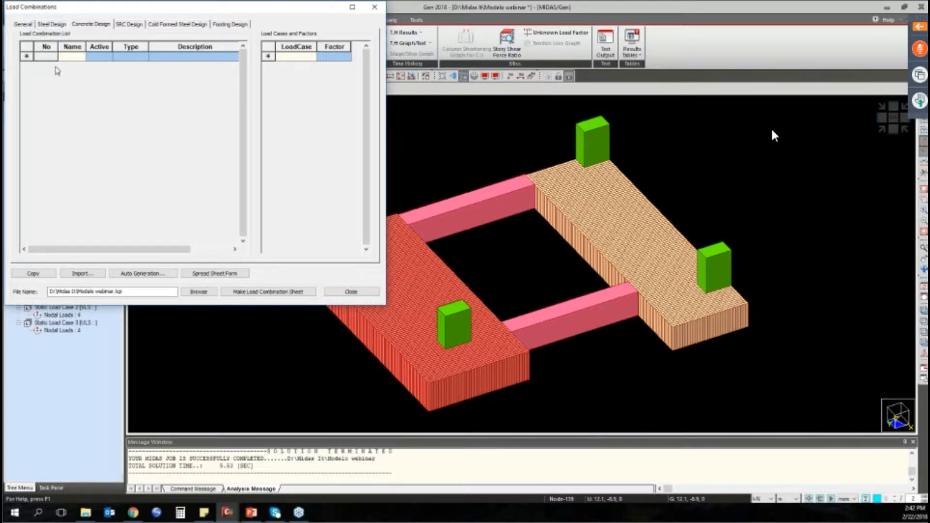
type("ULS")
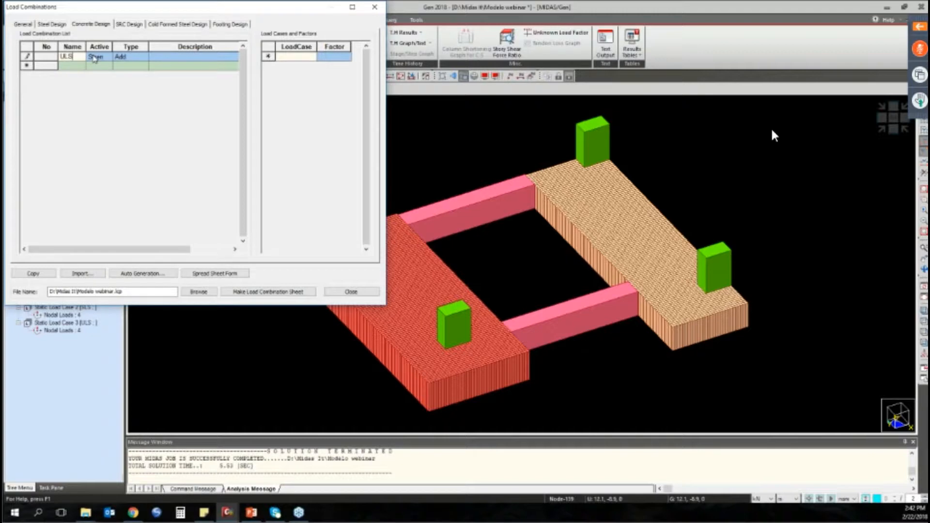
left_click(191, 61)
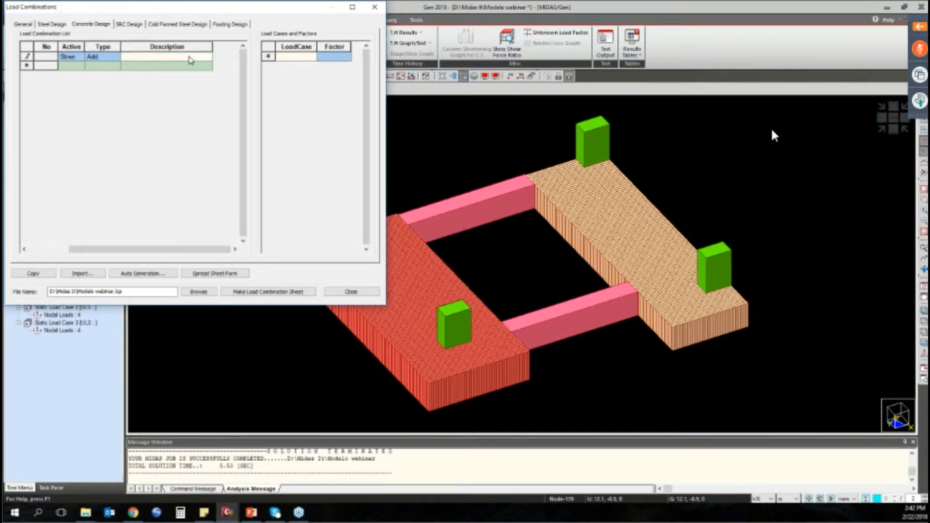
type("ULS")
Step: Add load case SW with factor 1.4 and load case ULS with factor 1.0 to the concrete design ULS combination
left_click(333, 59)
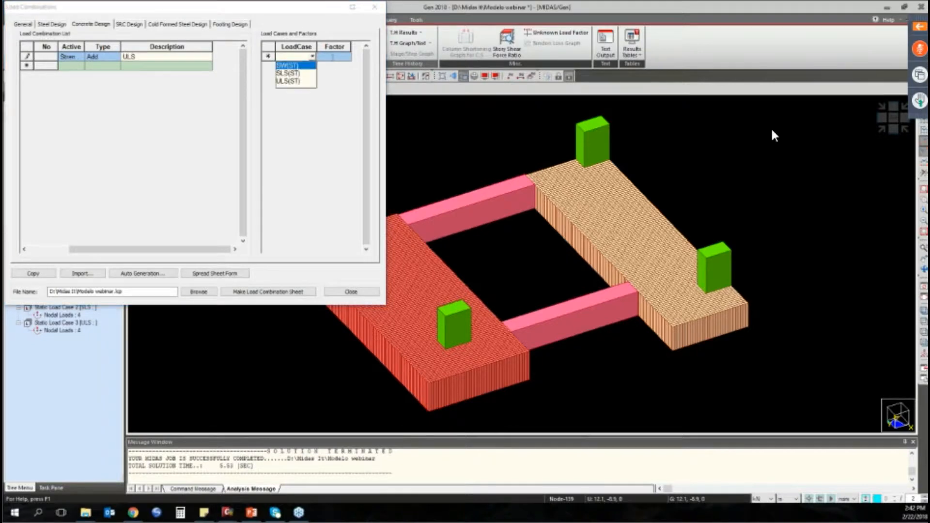
left_click(334, 58)
type("1.4")
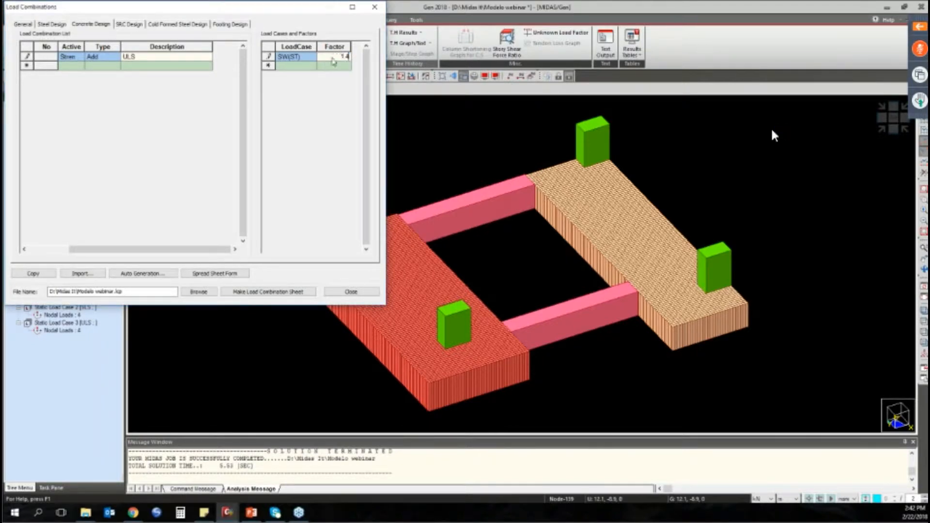
key("Return")
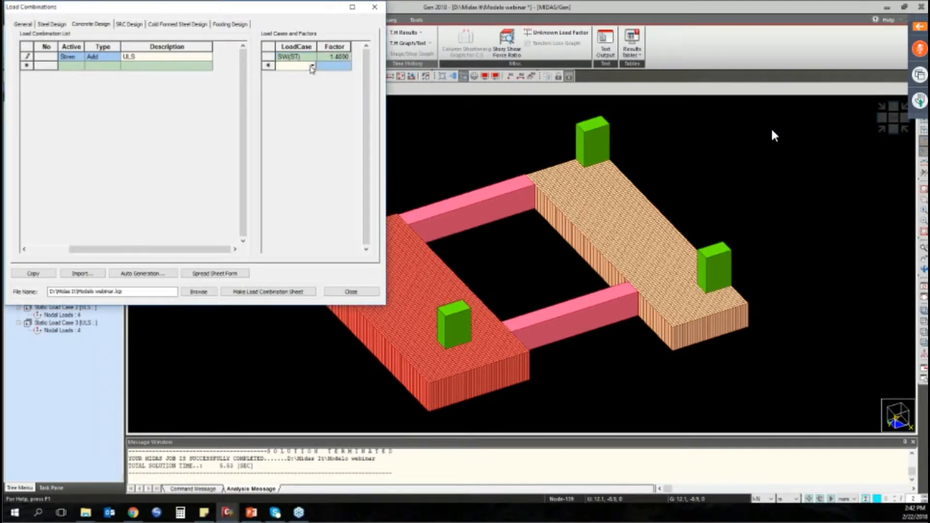
left_click(312, 66)
left_click(288, 90)
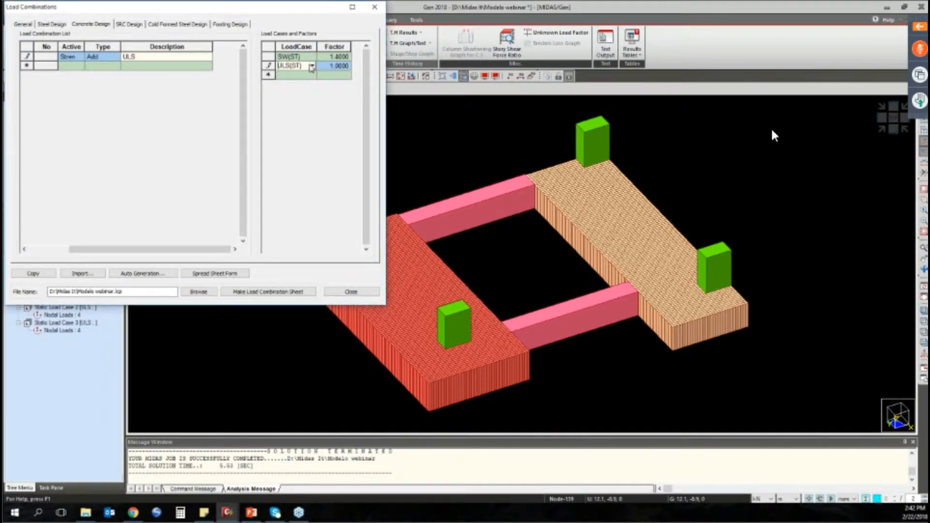
key("Return")
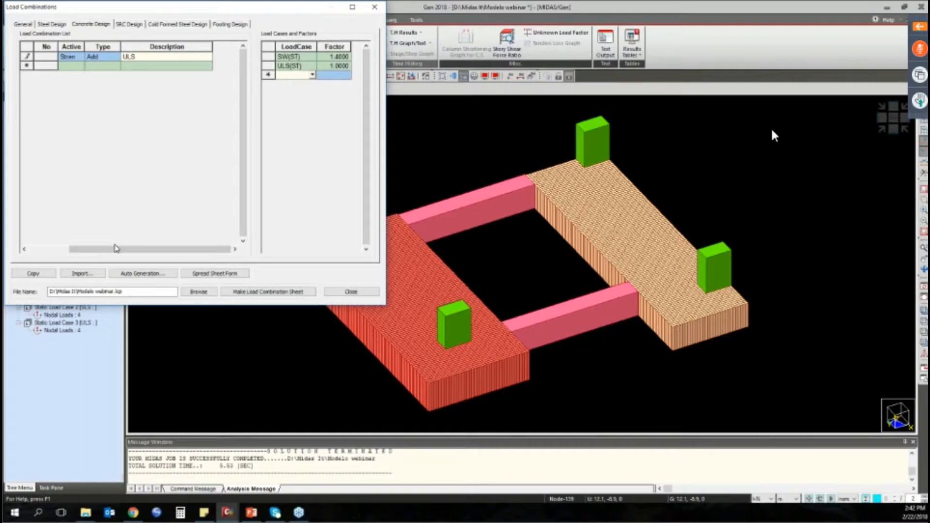
Step: Create a concrete design load combination named SLS, set it to Serviceability and enter SLS as its description
left_click_drag(115, 248, 73, 247)
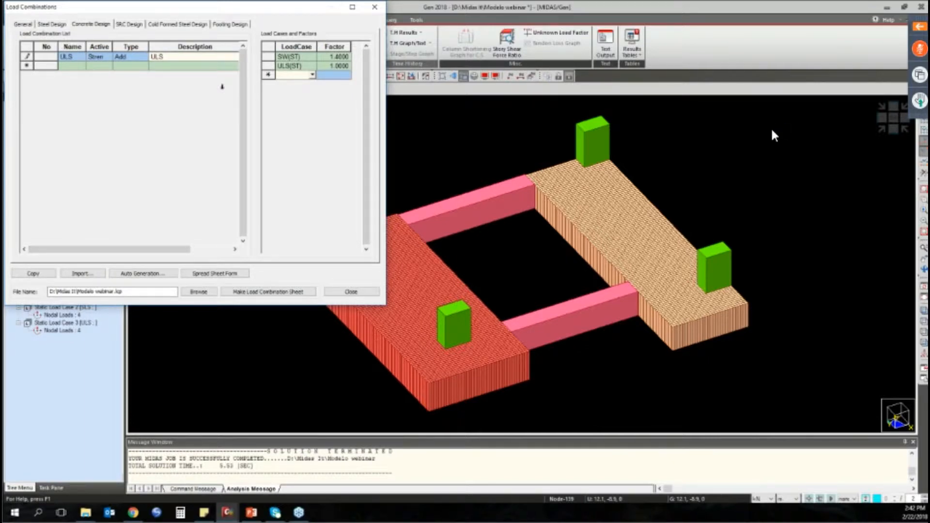
key("Return")
type("SLS")
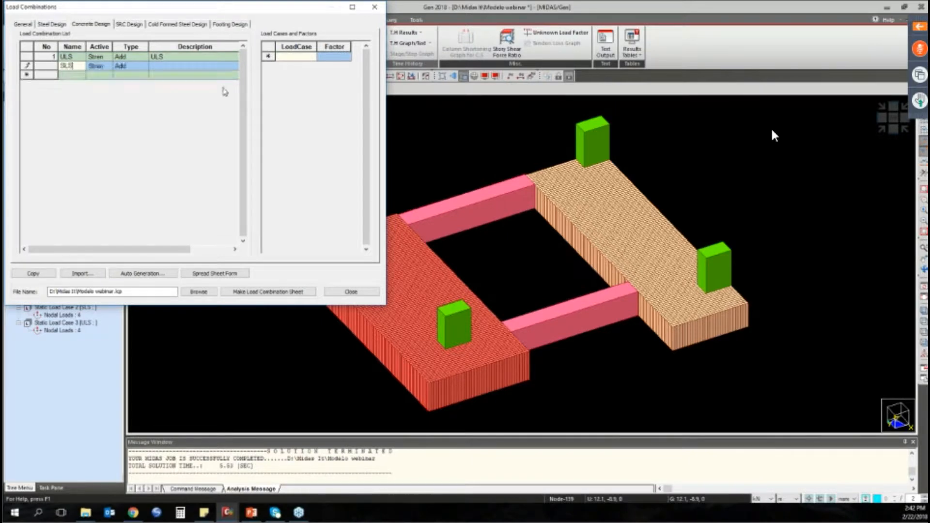
left_click(109, 71)
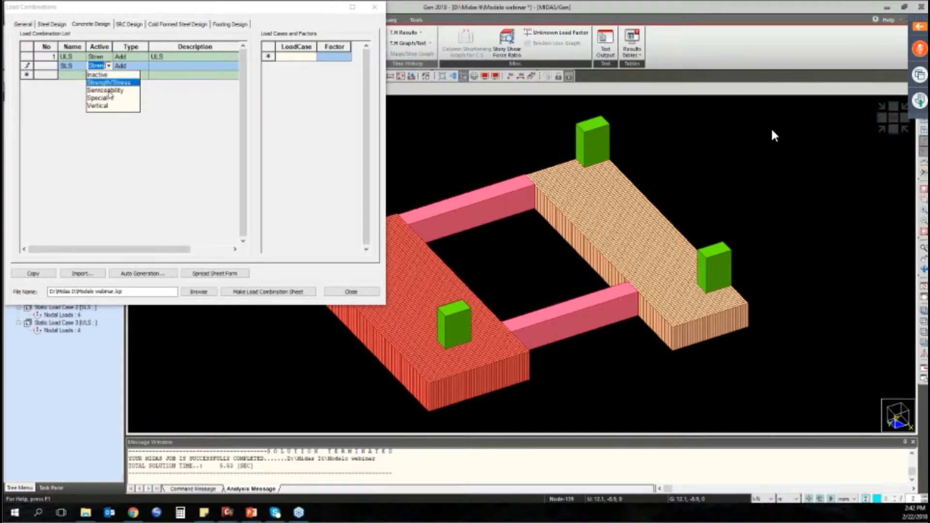
left_click(106, 90)
left_click(171, 67)
type("SLS")
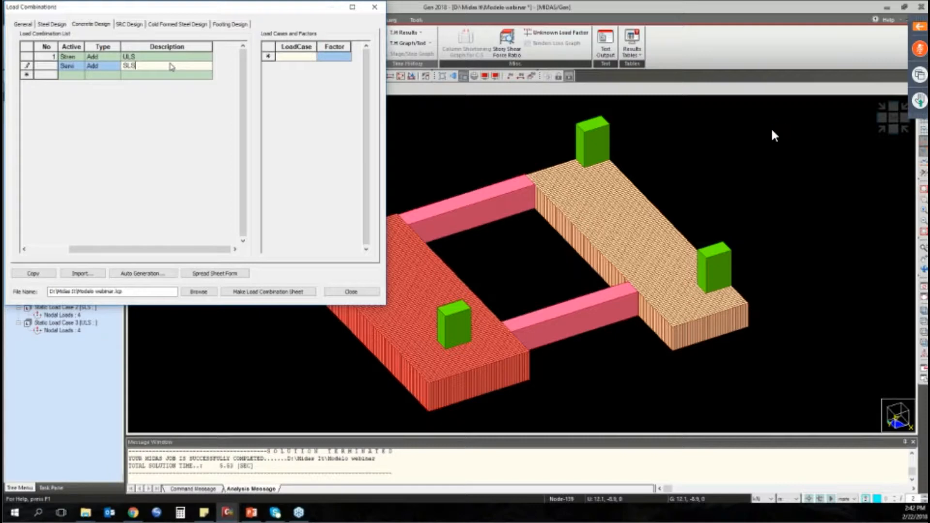
Step: Add load cases SW and SLS with factor 1.0 to the SLS concrete design combination and close the load combinations
left_click(311, 56)
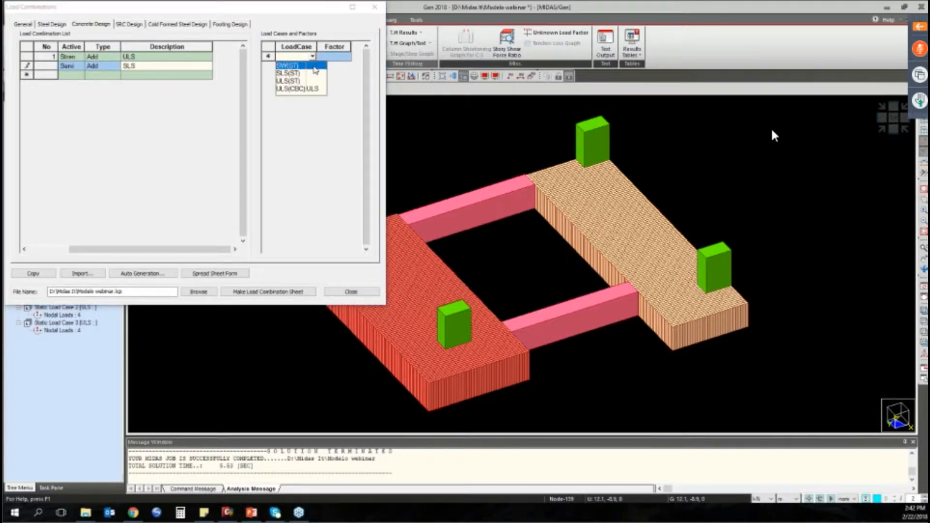
left_click(313, 66)
left_click(312, 65)
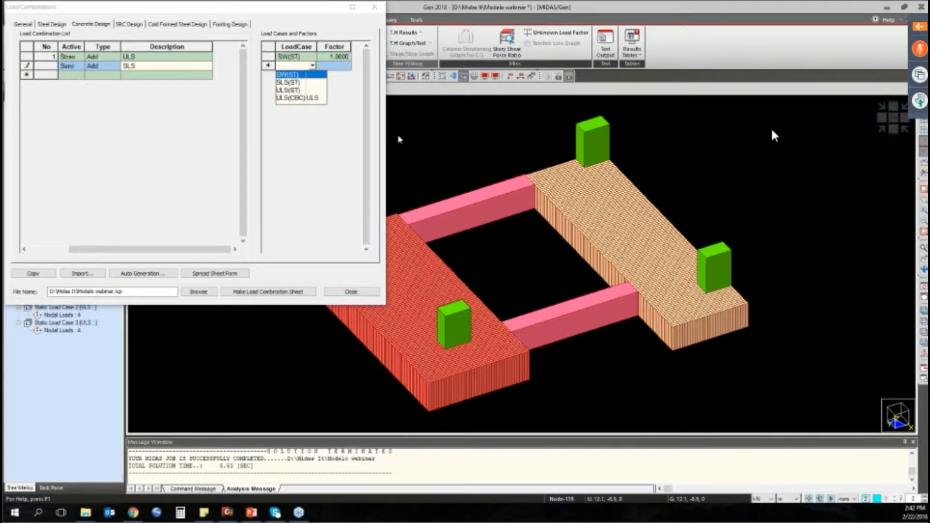
left_click(288, 83)
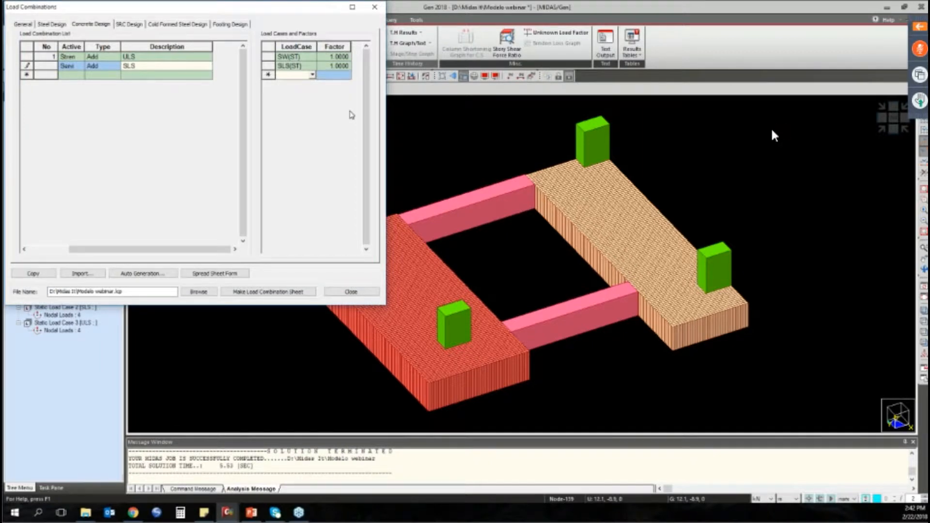
left_click(102, 75)
key("Escape")
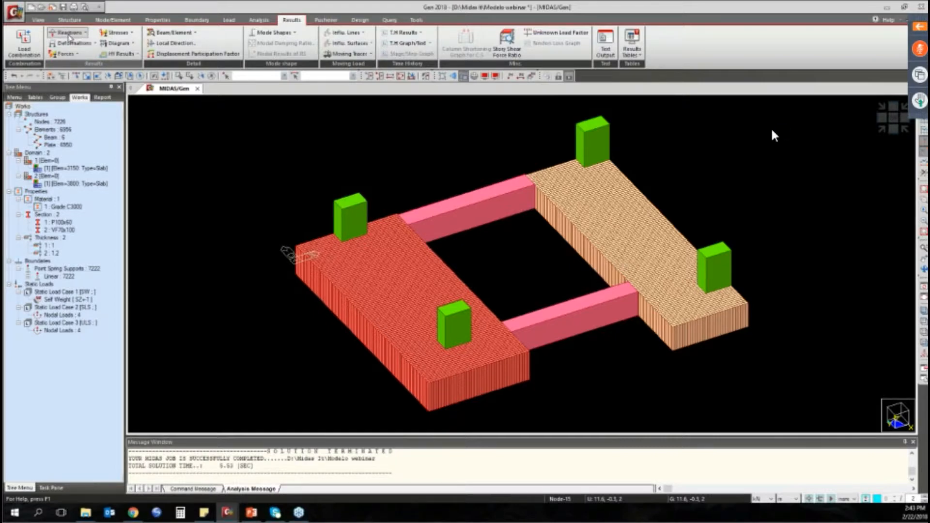
Step: Display the PZ soil pressure contour for combination CBC: SLS with the legend and real deformation turned on
left_click(69, 33)
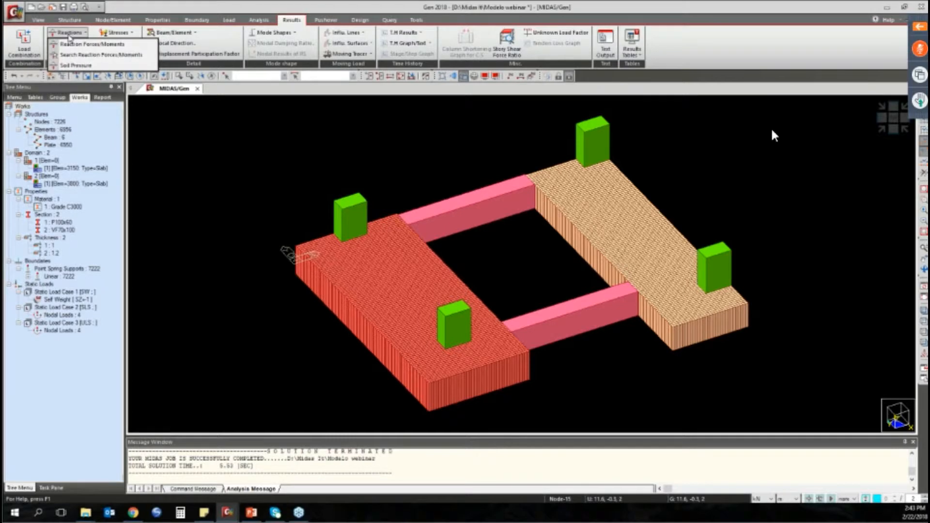
left_click(97, 65)
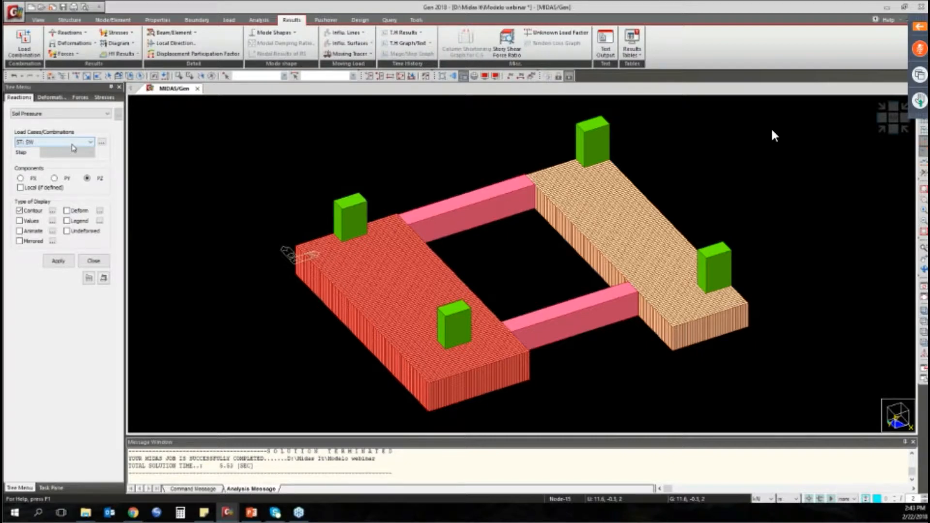
left_click(72, 144)
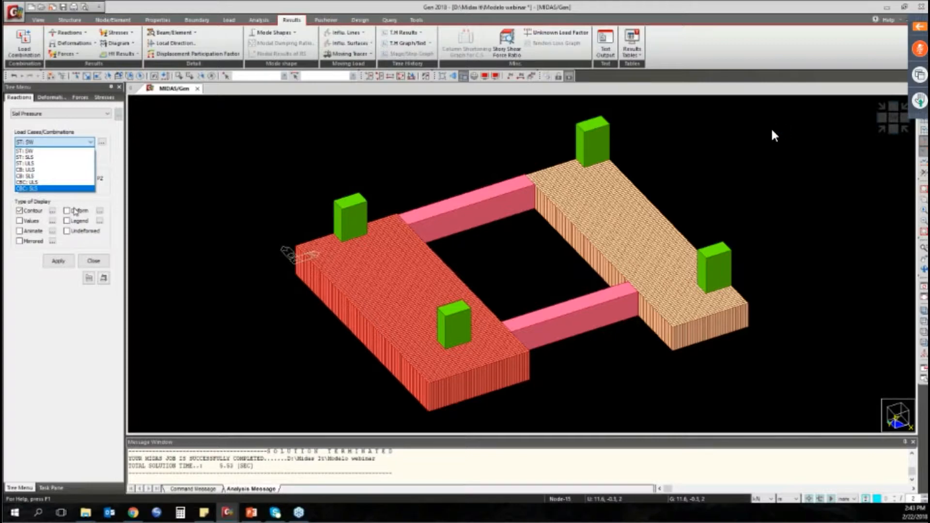
left_click(73, 189)
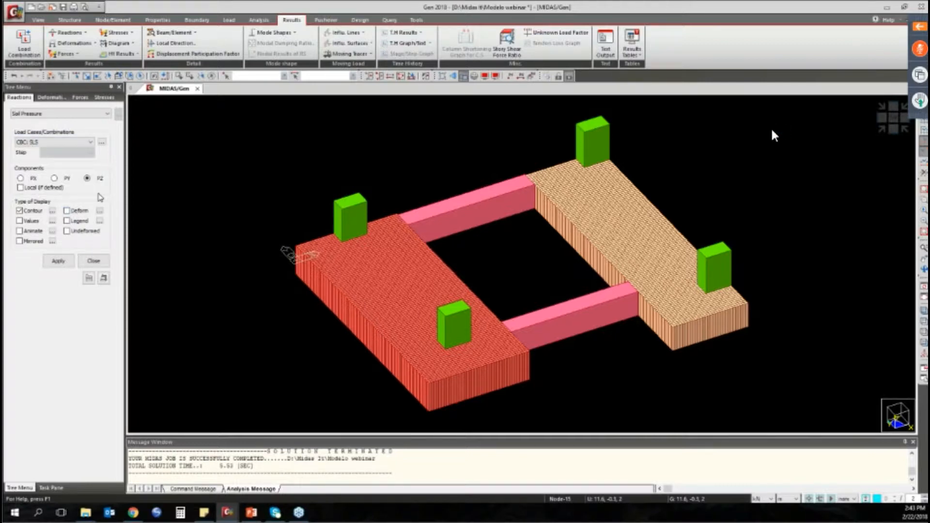
left_click(68, 221)
left_click(100, 212)
left_click(476, 247)
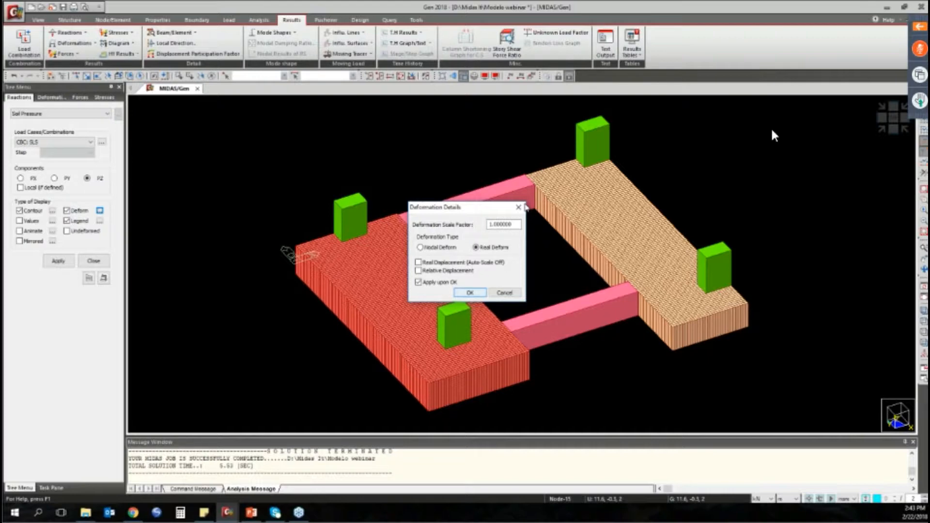
key("Return")
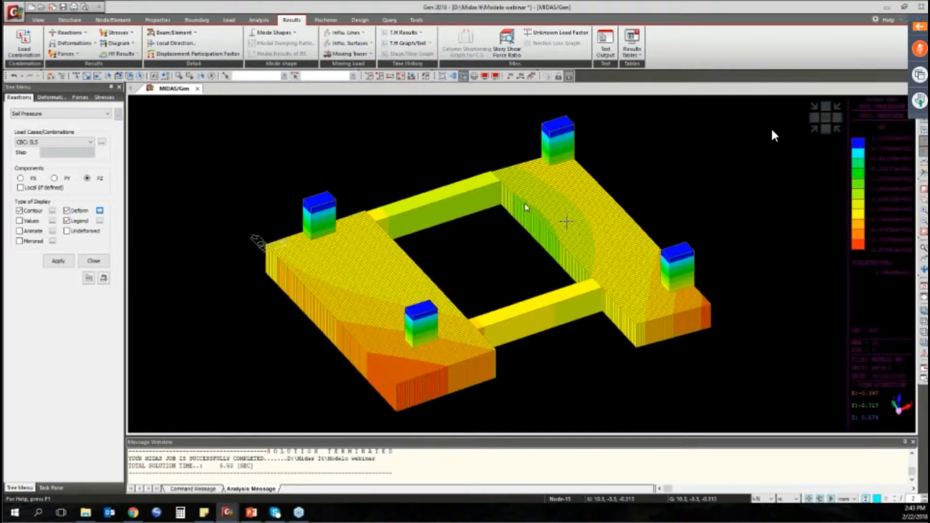
Step: Examine the soil pressure distribution across both footings and the connecting beams from several angles
mouse_move(566, 221)
middle_click_drag(686, 148, 775, 136)
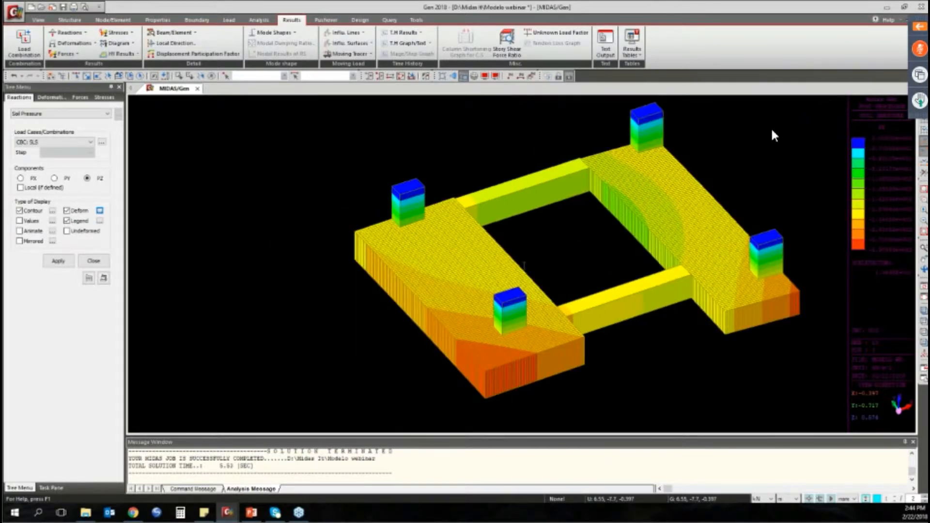
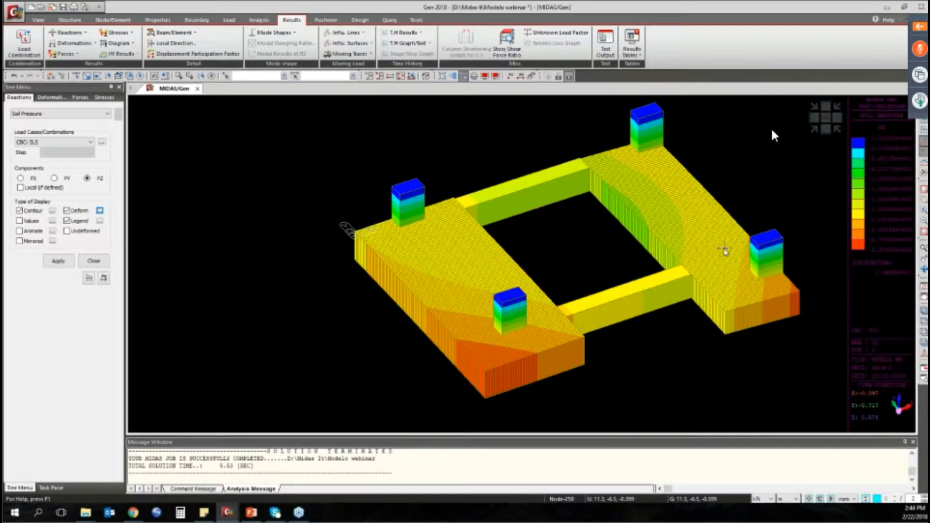
mouse_move(725, 250)
middle_click_drag(631, 345, 631, 346, "ctrl")
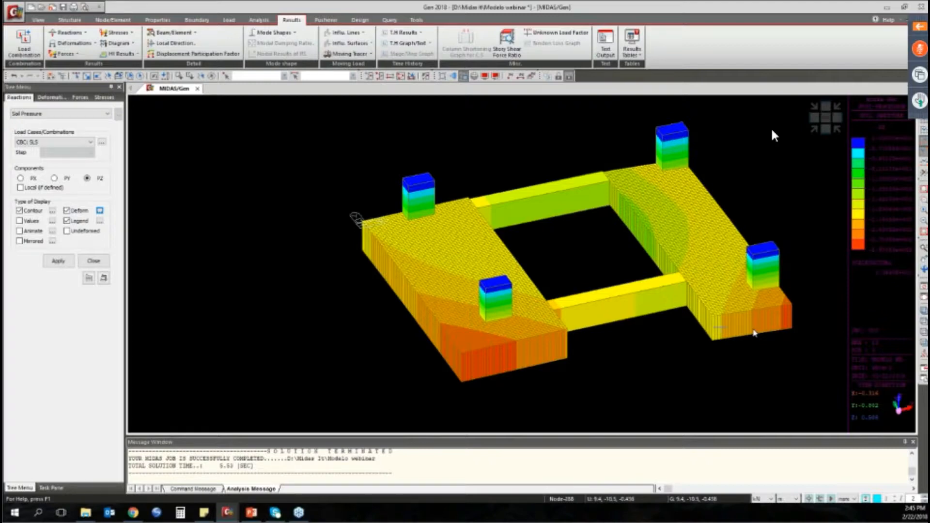
middle_click_drag(753, 334, 688, 329)
middle_click_drag(755, 334, 613, 337)
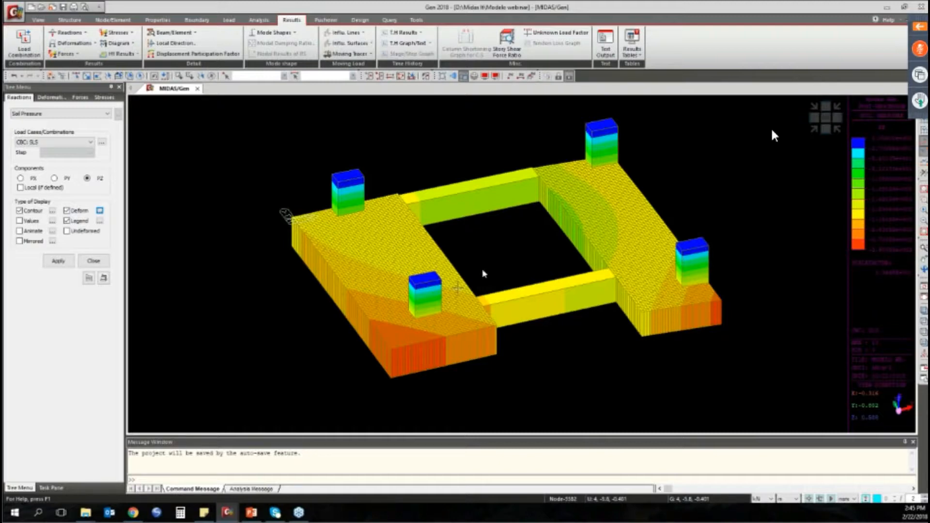
middle_click_drag(482, 271, 485, 274, "ctrl")
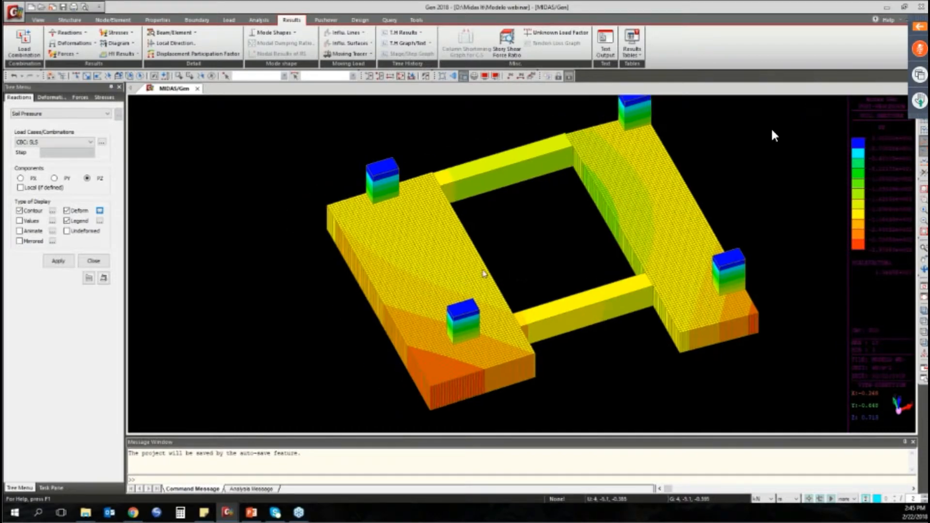
scroll(484, 275, "down", 2)
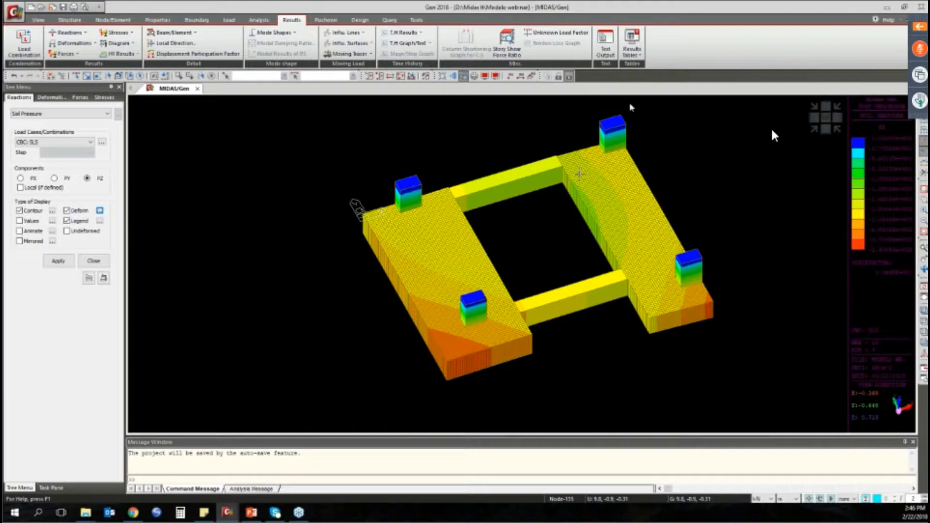
left_click(633, 50)
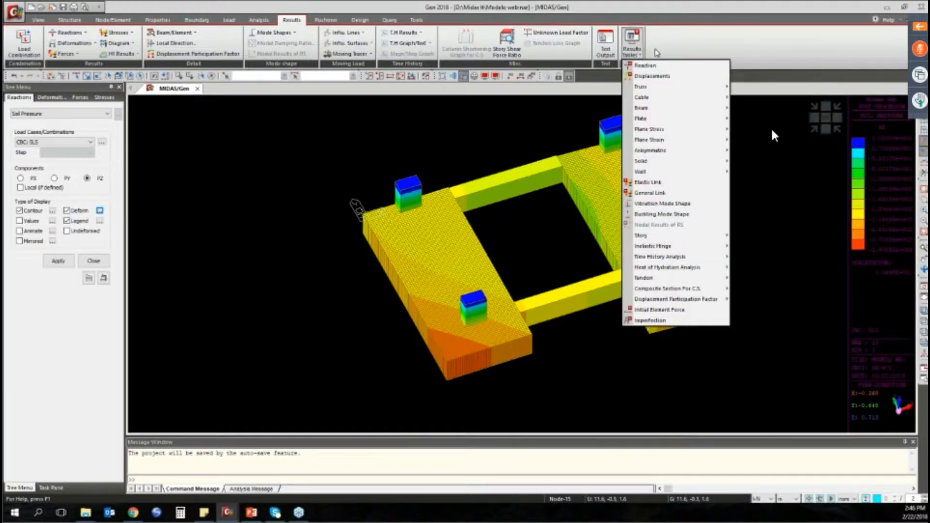
left_click(635, 182)
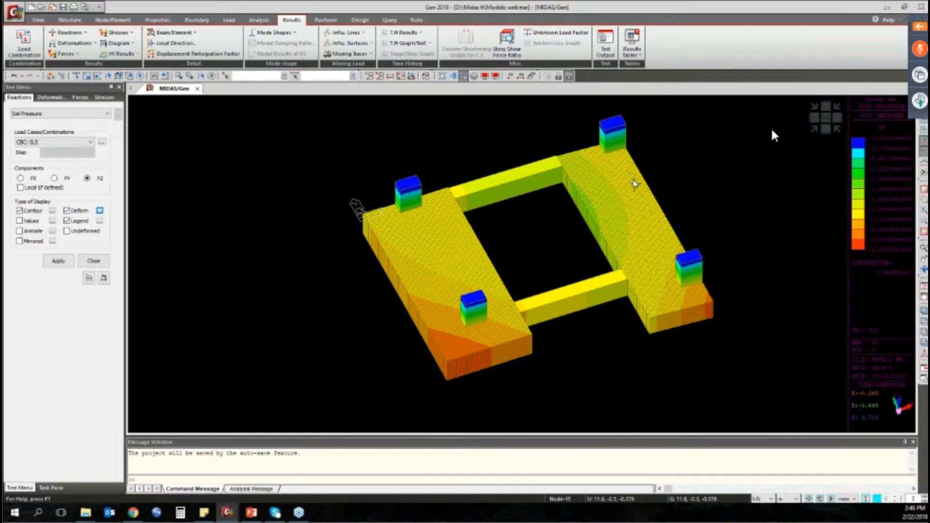
Step: Display the DZ displacement contour for load case ST: SW with the legend and real deformation turned on
mouse_move(635, 182)
left_click(65, 35)
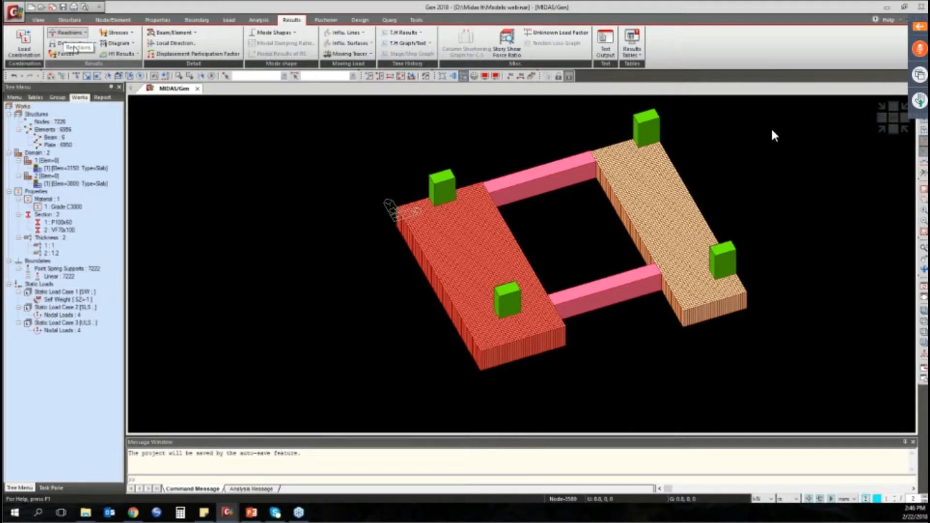
left_click(79, 46)
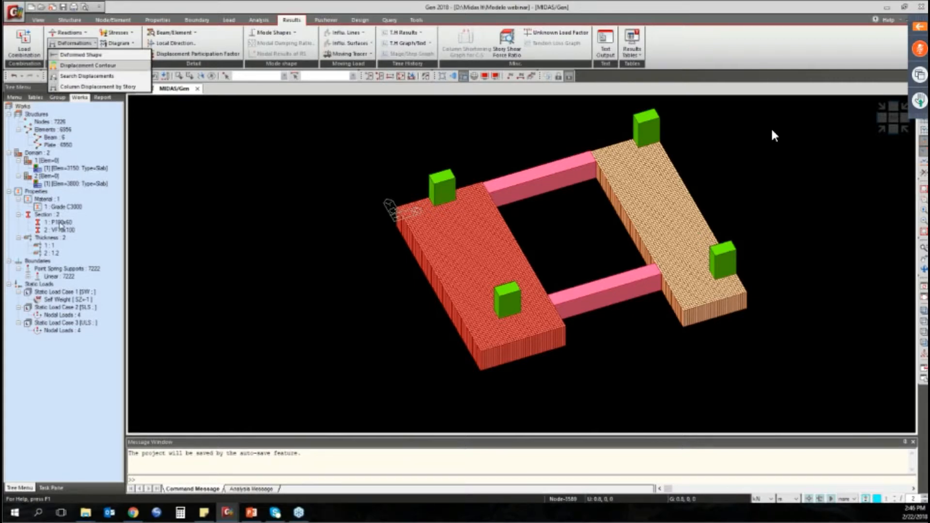
left_click(772, 131)
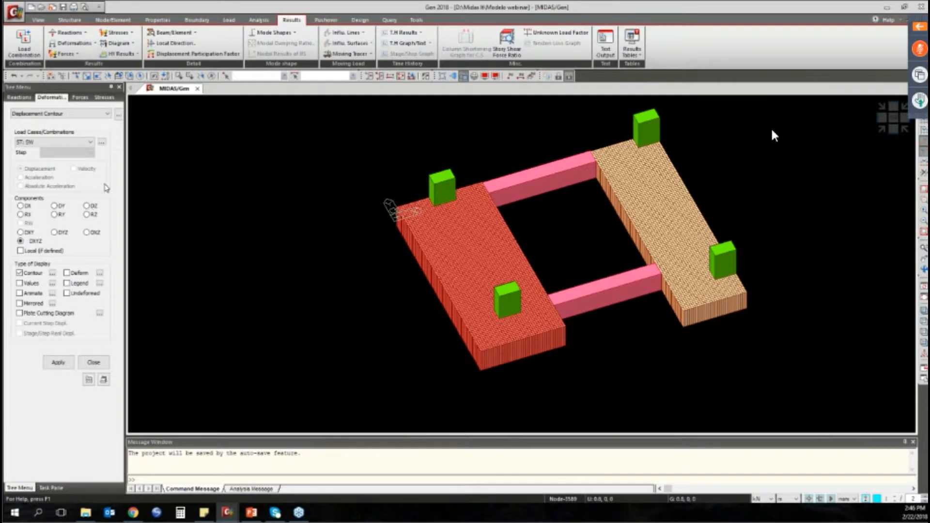
left_click(86, 206)
left_click(85, 283)
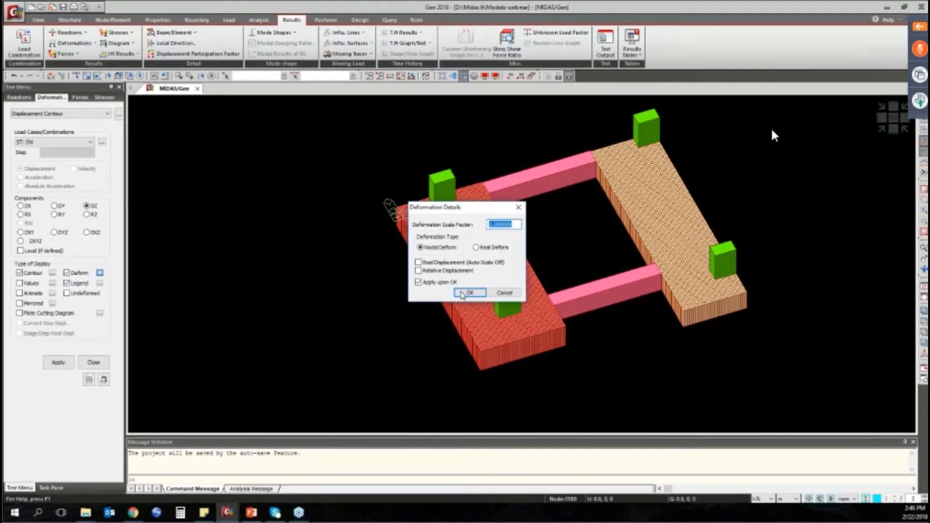
left_click(476, 247)
left_click(461, 293)
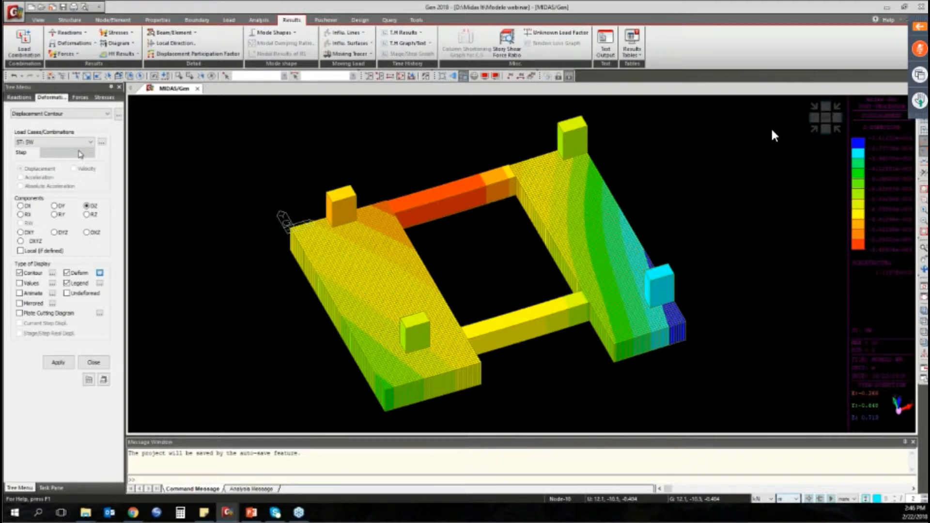
Step: Switch the displacement contour to combination CBC: SLS and set the length unit to cm
left_click(45, 142)
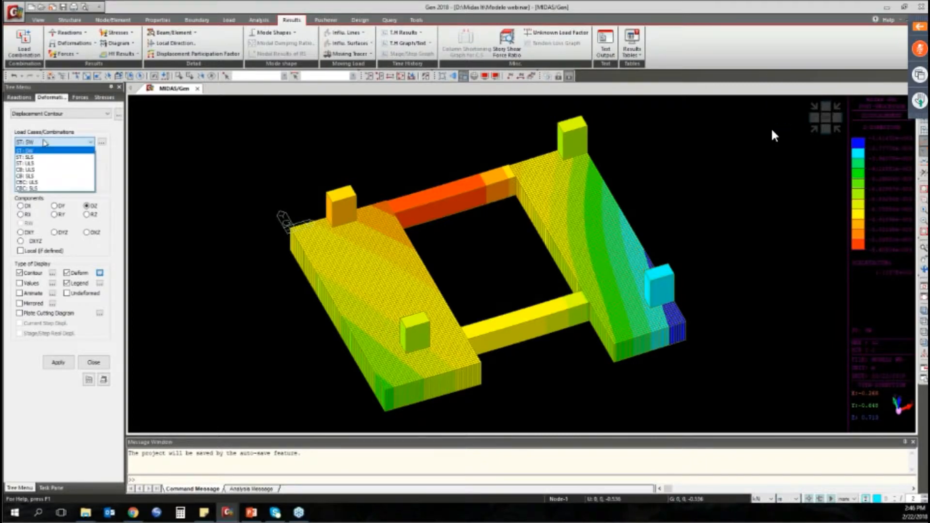
left_click(43, 189)
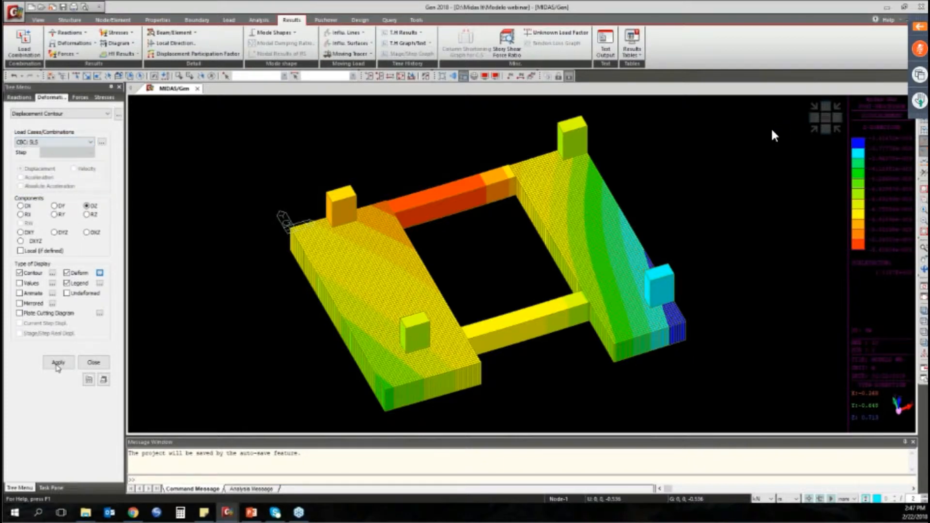
left_click(57, 363)
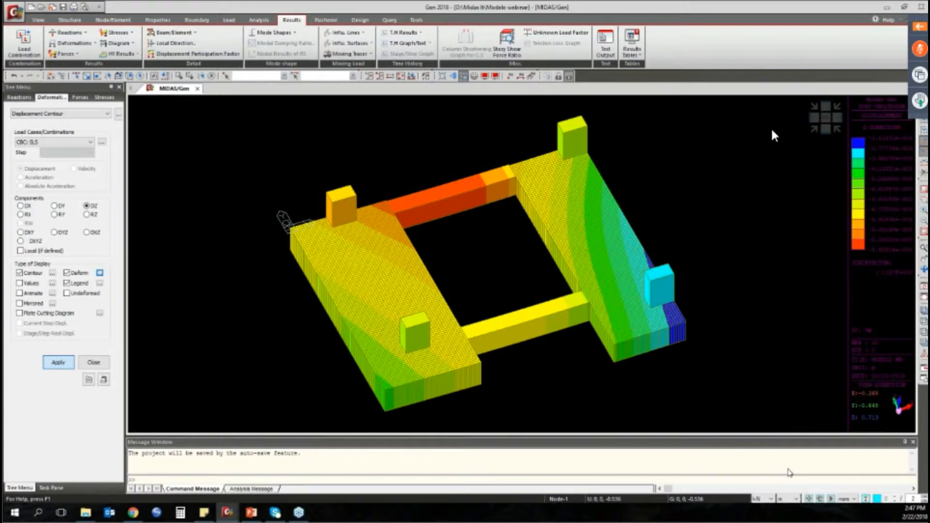
left_click(787, 499)
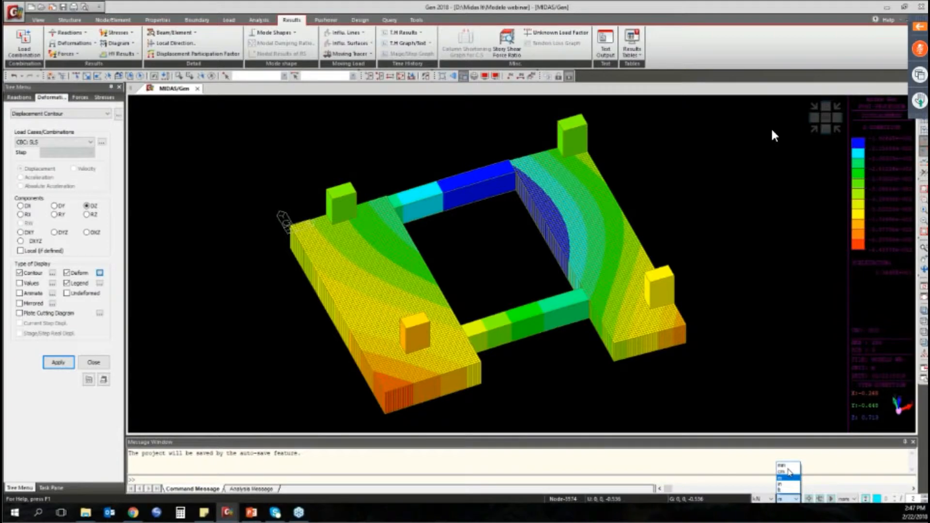
left_click(788, 471)
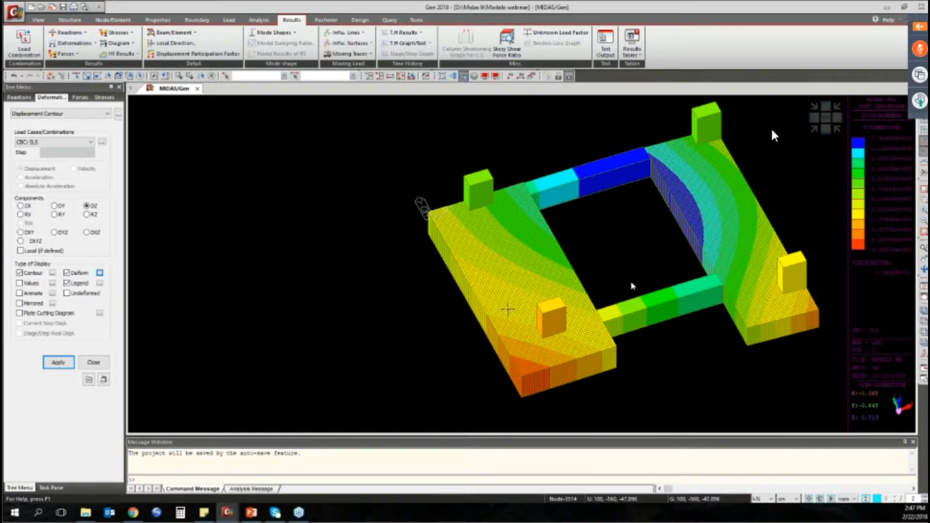
Step: Examine the vertical displacement contour over the footings and beams, and return to the plain model view
mouse_move(526, 286)
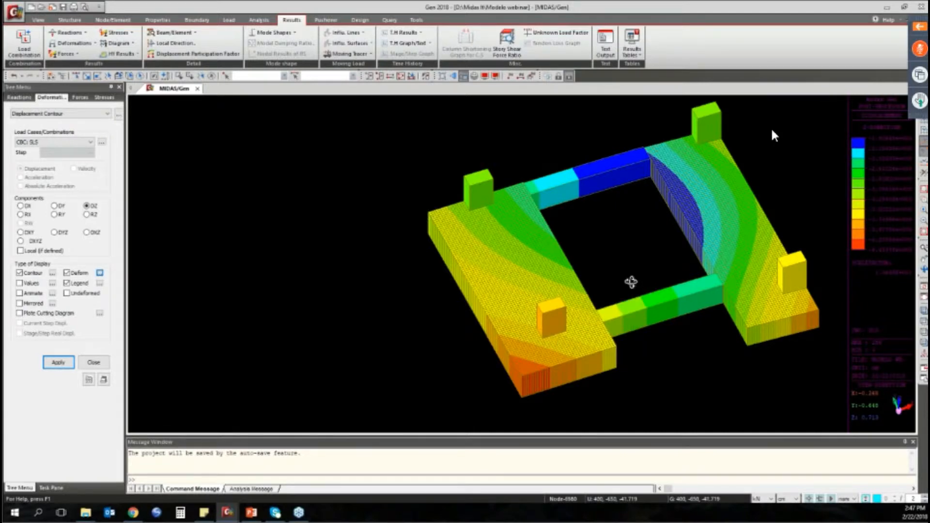
middle_click_drag(631, 282, 632, 286, "ctrl")
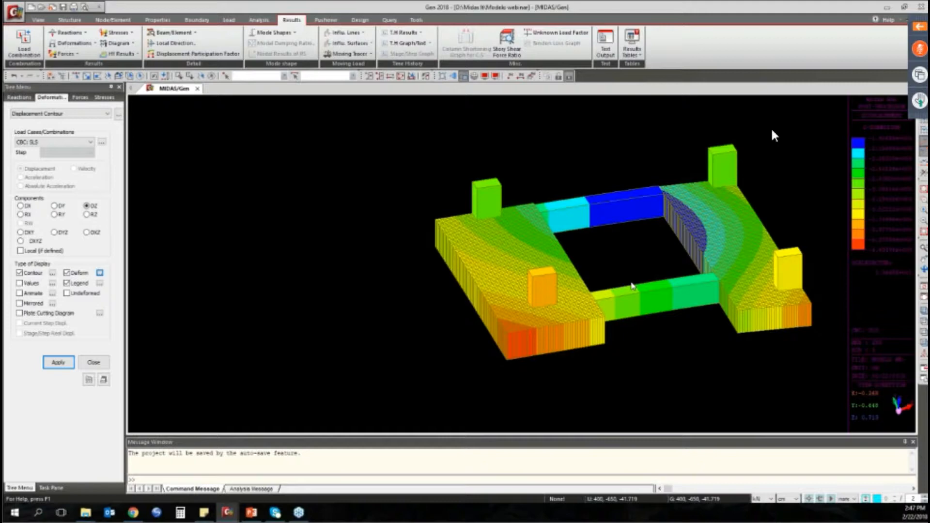
middle_click_drag(632, 286, 632, 293, "ctrl")
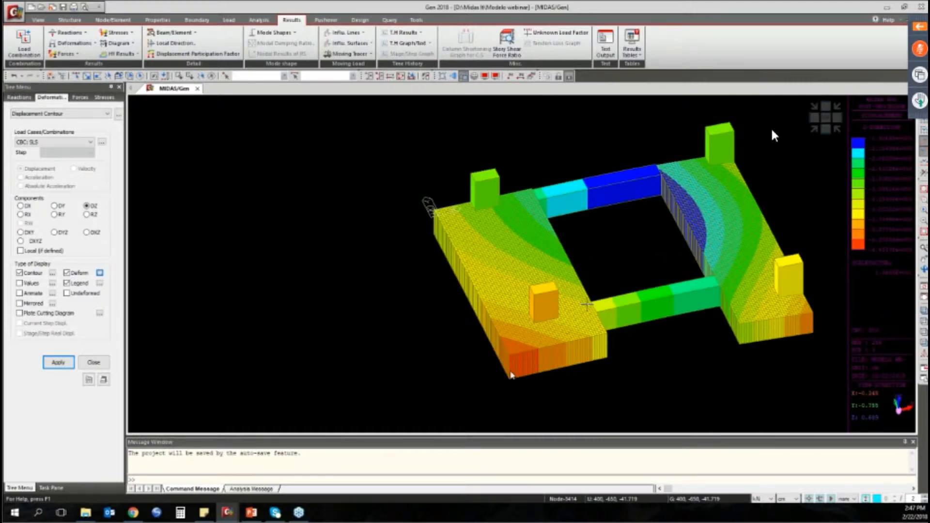
left_click(93, 364)
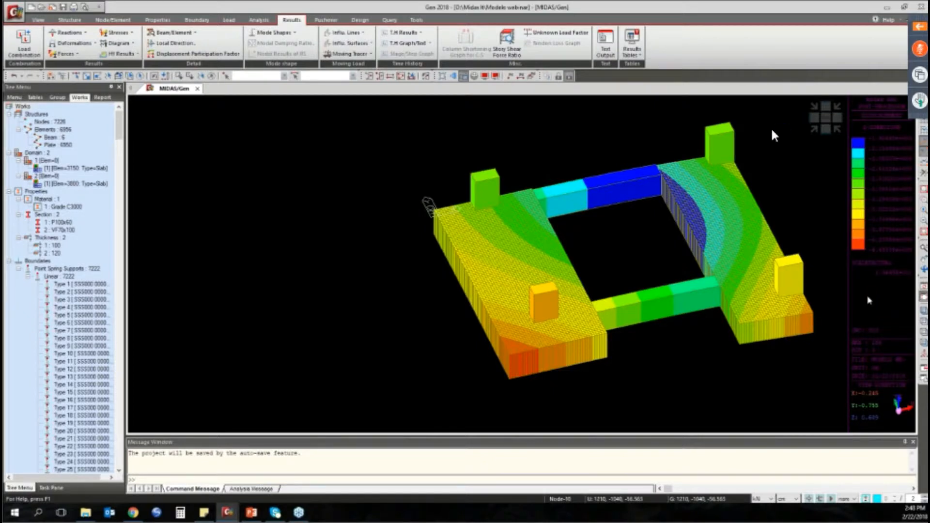
left_click(924, 297)
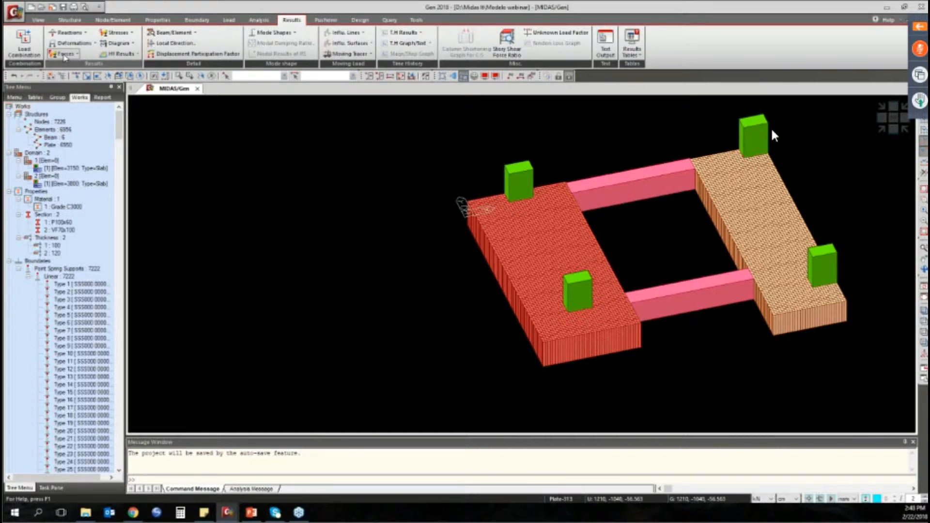
Step: Display the plate moment Myy contour for combination CBC: ULS with nodal averaging and the legend turned on
left_click(65, 54)
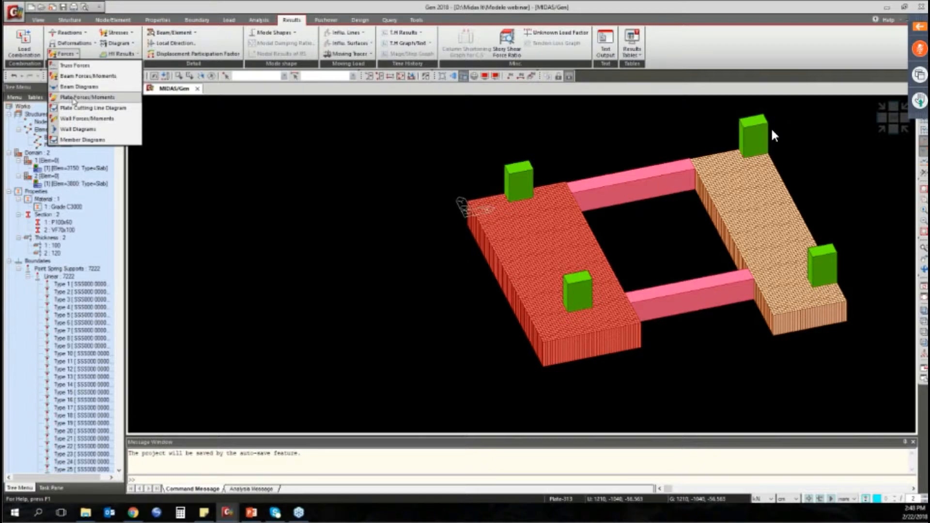
left_click(85, 99)
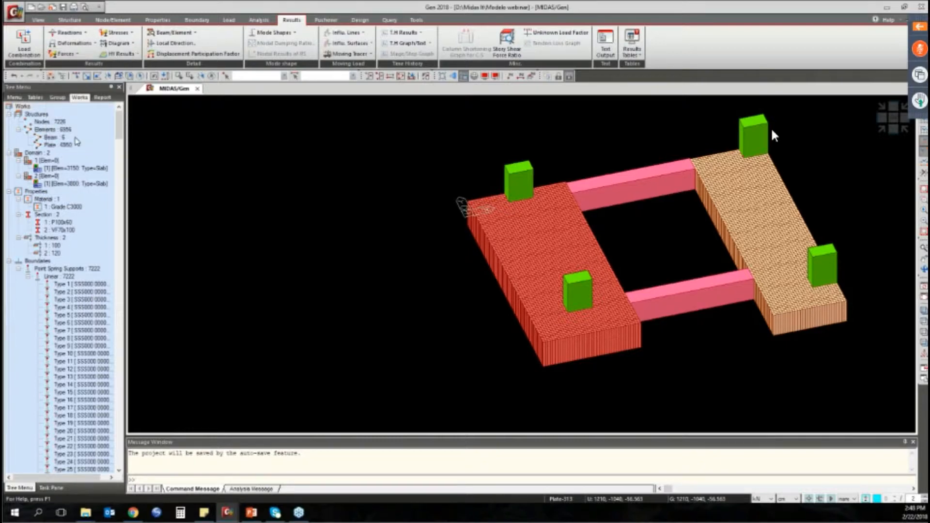
left_click(70, 142)
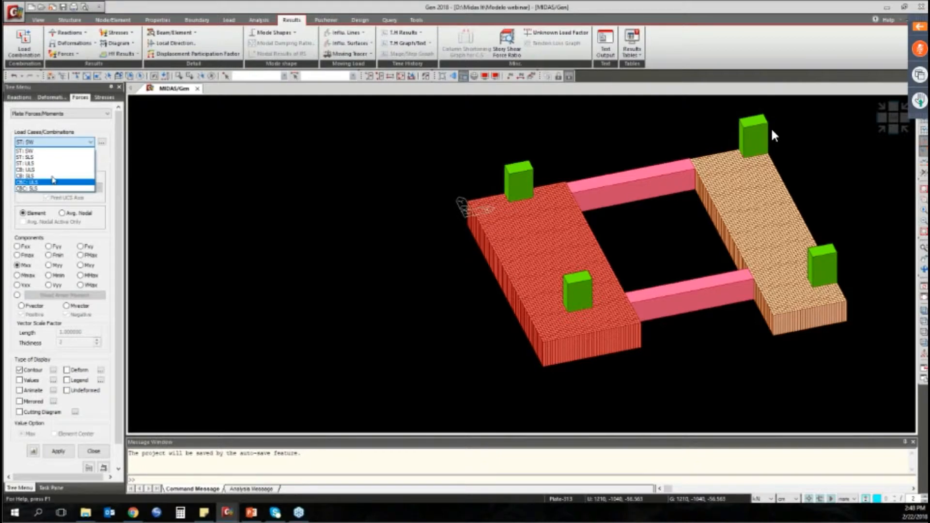
left_click(53, 182)
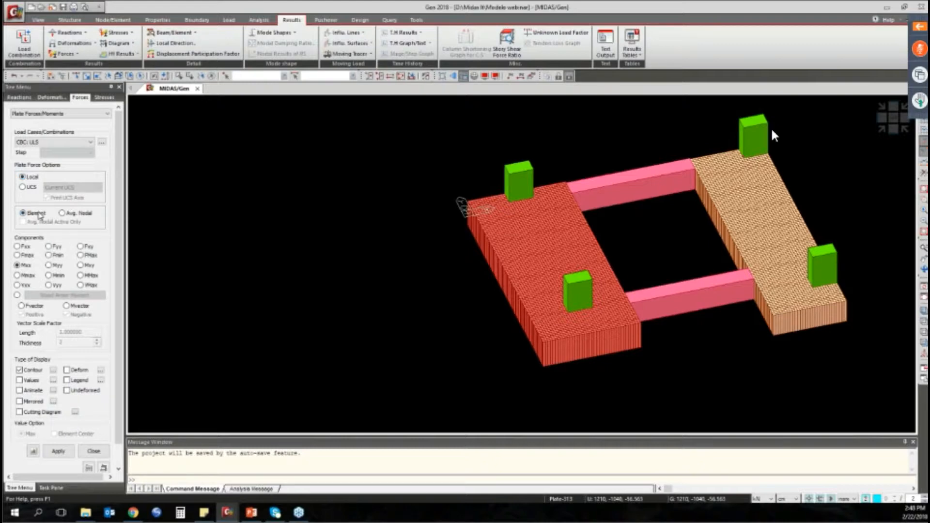
left_click(92, 211)
scroll(113, 227, "down", 1)
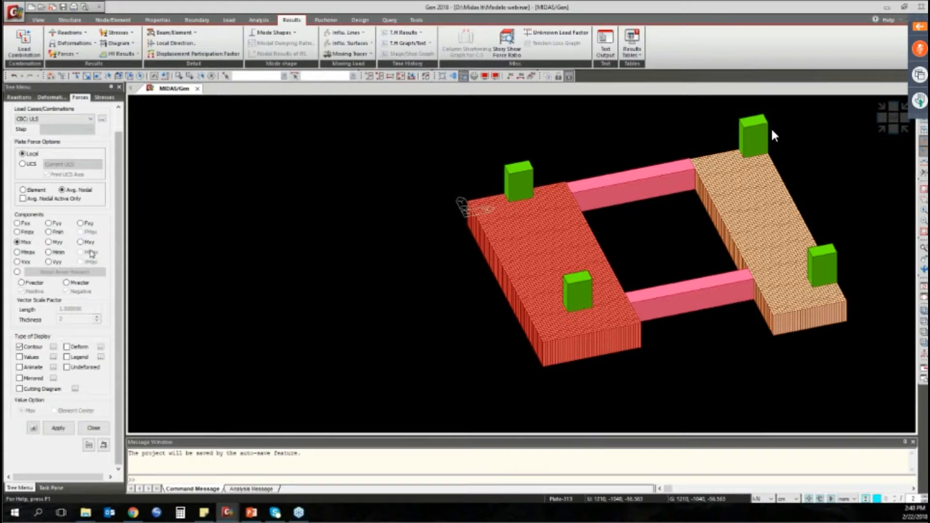
left_click(51, 242)
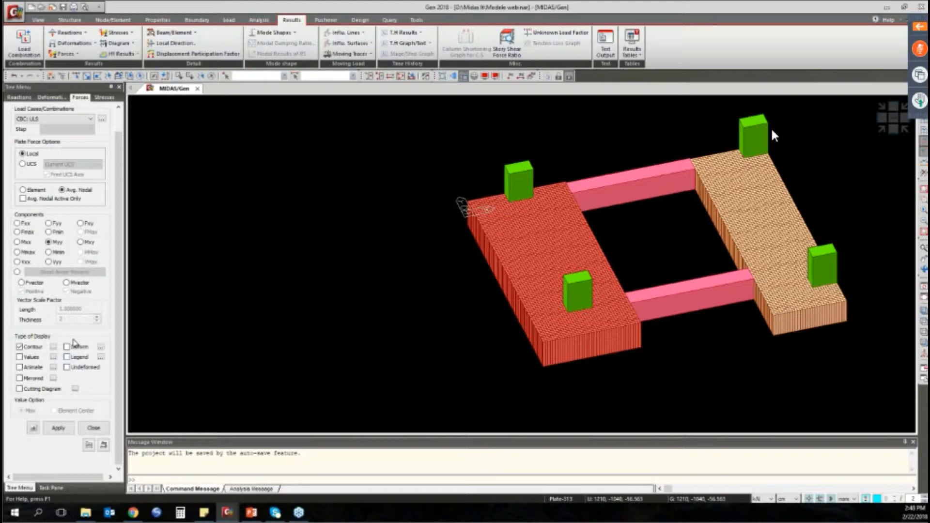
left_click(67, 357)
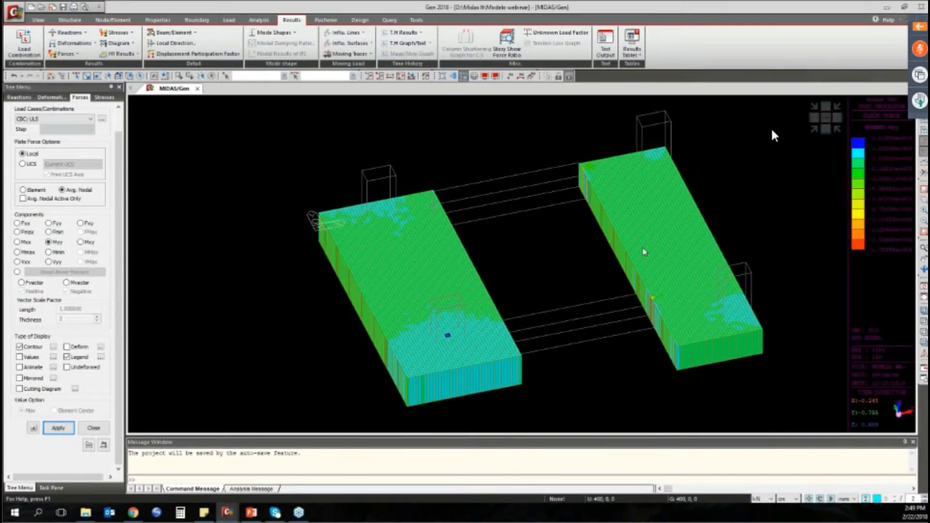
Step: View the Myy contour on both footings from different angles and switch the plate force component to Vxx
middle_click_drag(644, 252, 675, 103, "ctrl")
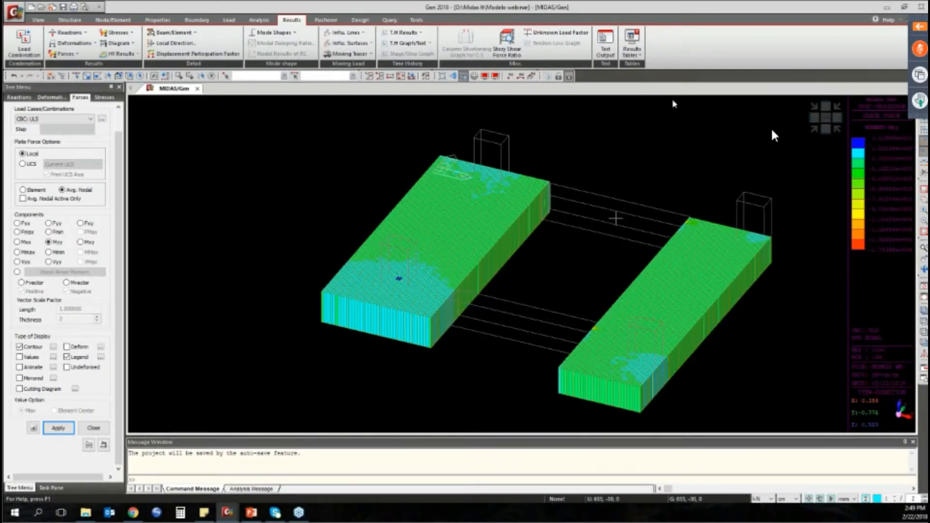
middle_click_drag(623, 121, 672, 101)
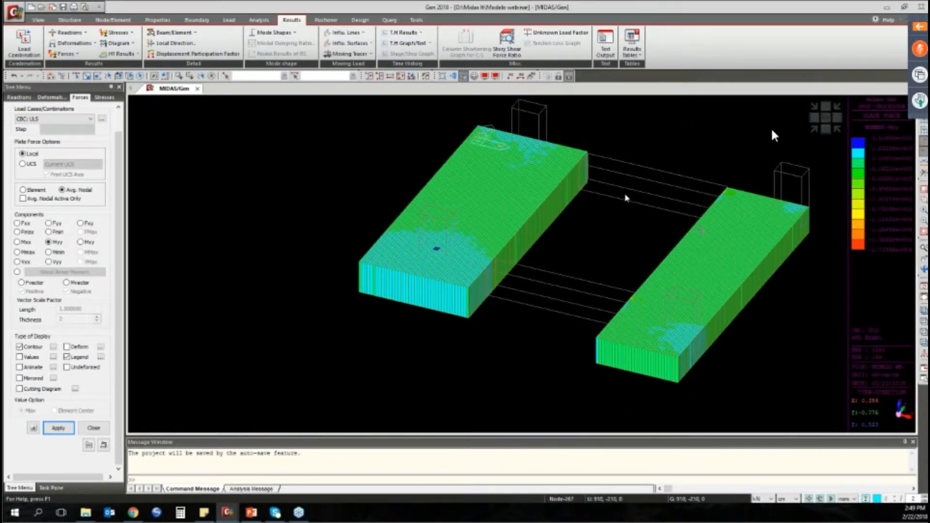
middle_click_drag(625, 195, 24, 265, "ctrl")
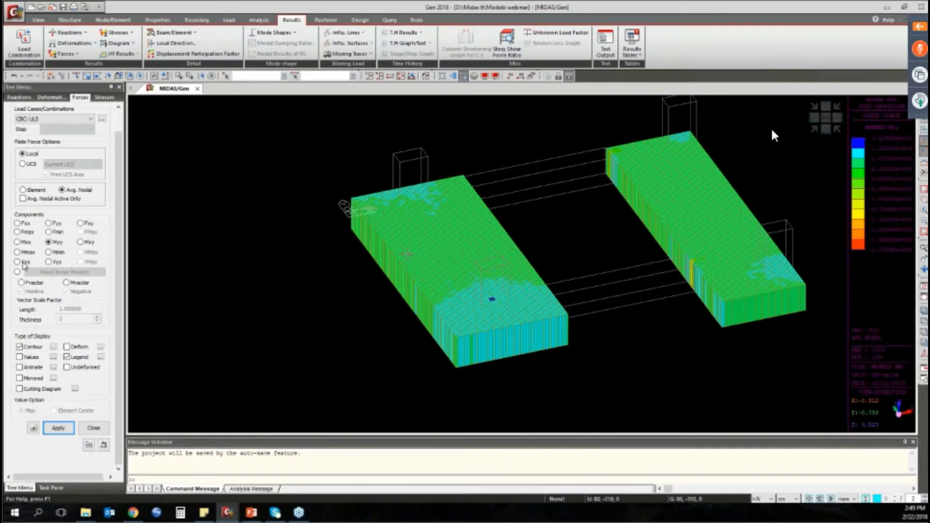
left_click(17, 262)
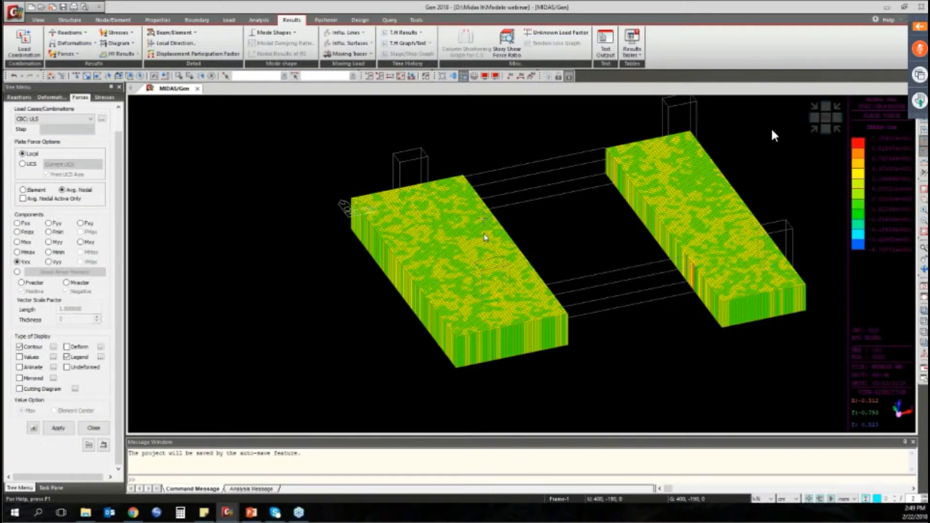
Step: Limit the Vxx contour range to a minimum of -40 and a maximum of 40
mouse_move(485, 236)
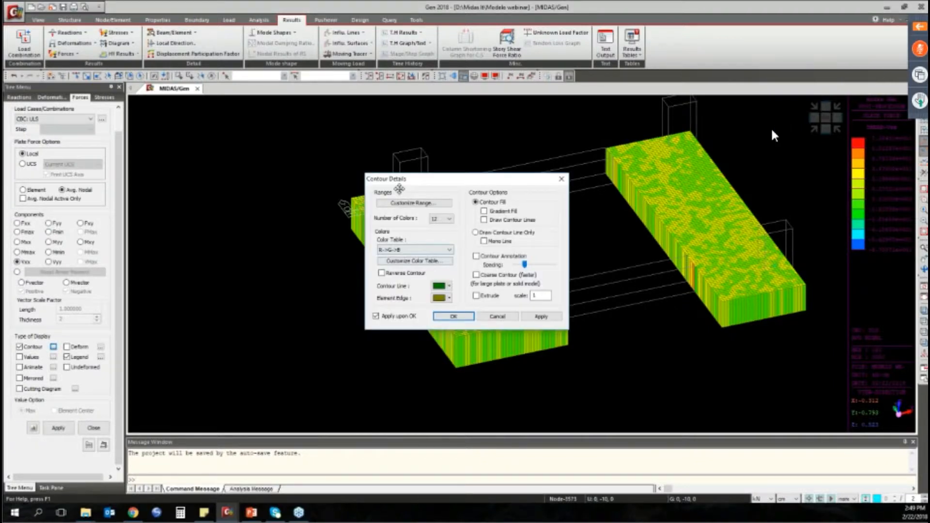
left_click(423, 204)
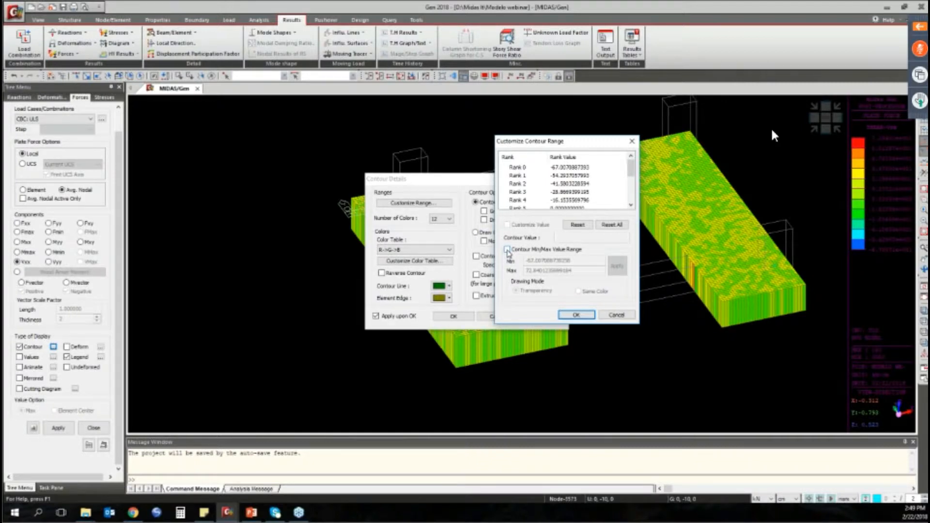
left_click(507, 249)
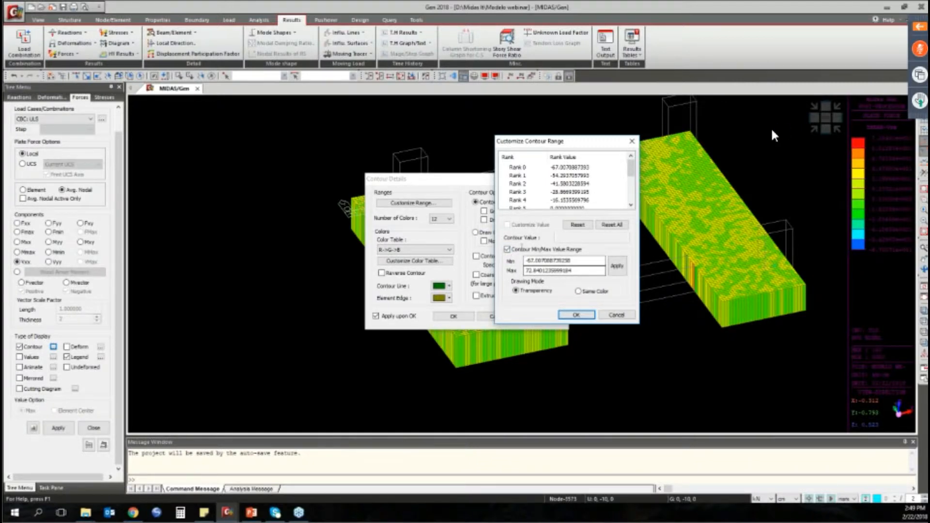
left_click(580, 261)
double_click(526, 260)
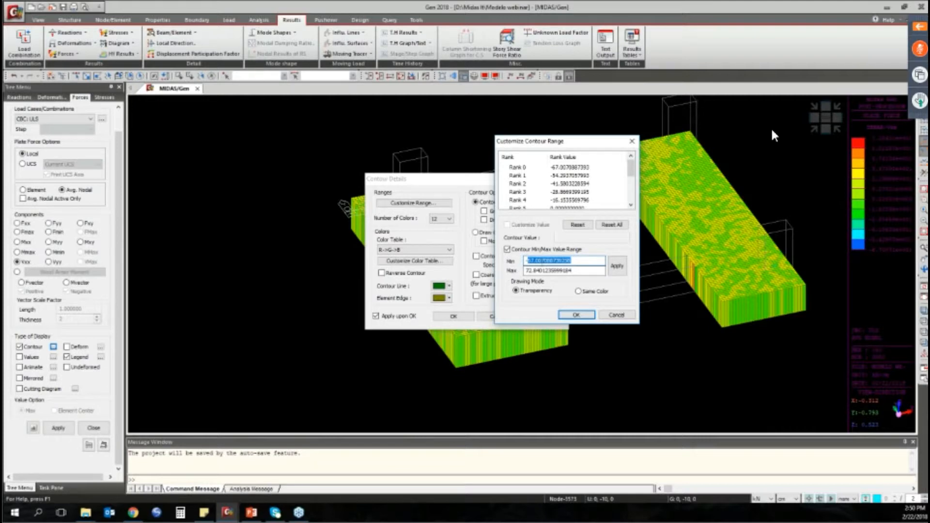
type("-40")
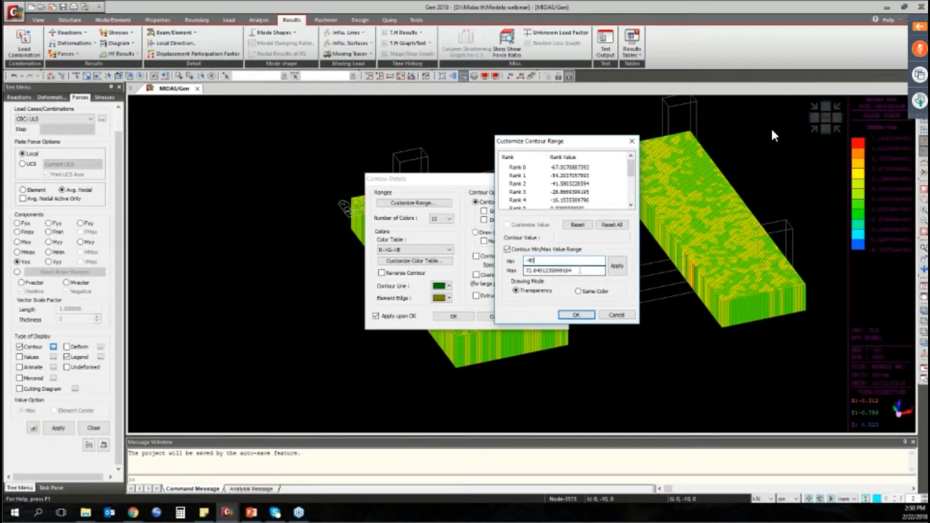
double_click(581, 270)
type("40")
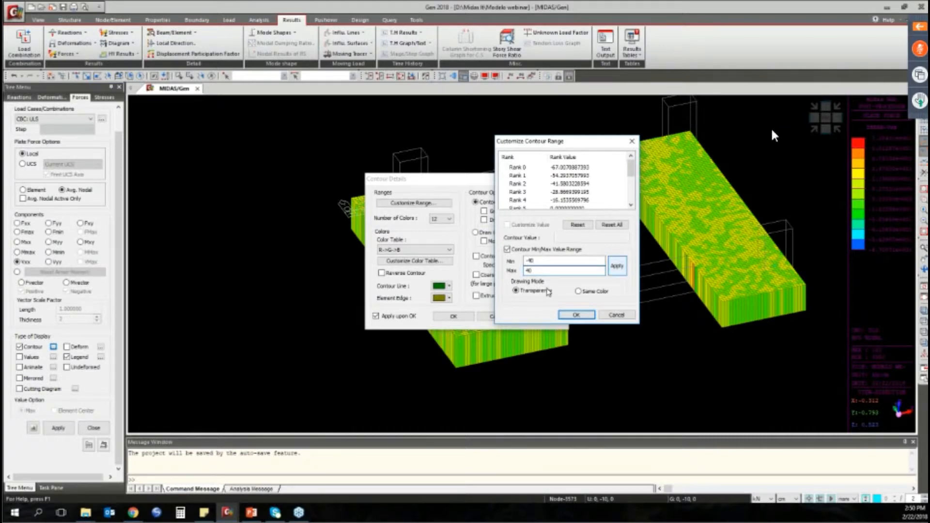
left_click(617, 266)
left_click(576, 315)
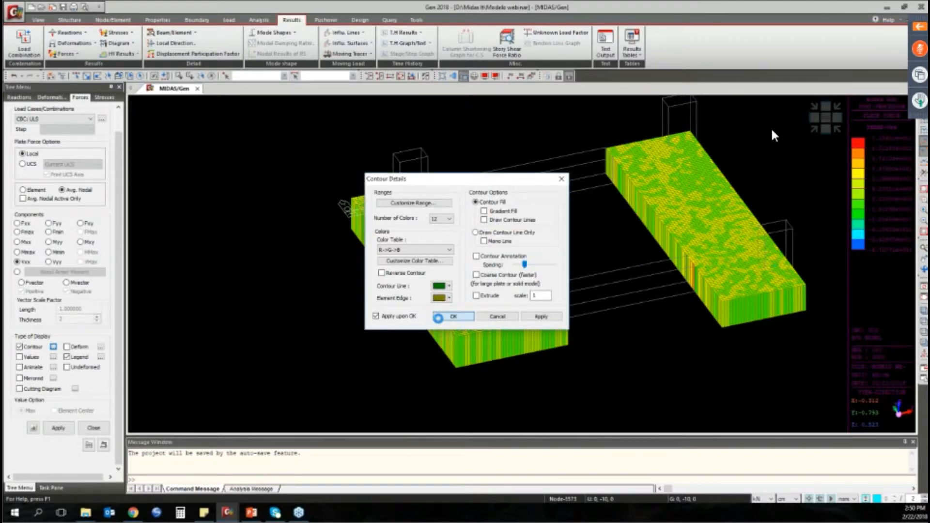
left_click(441, 317)
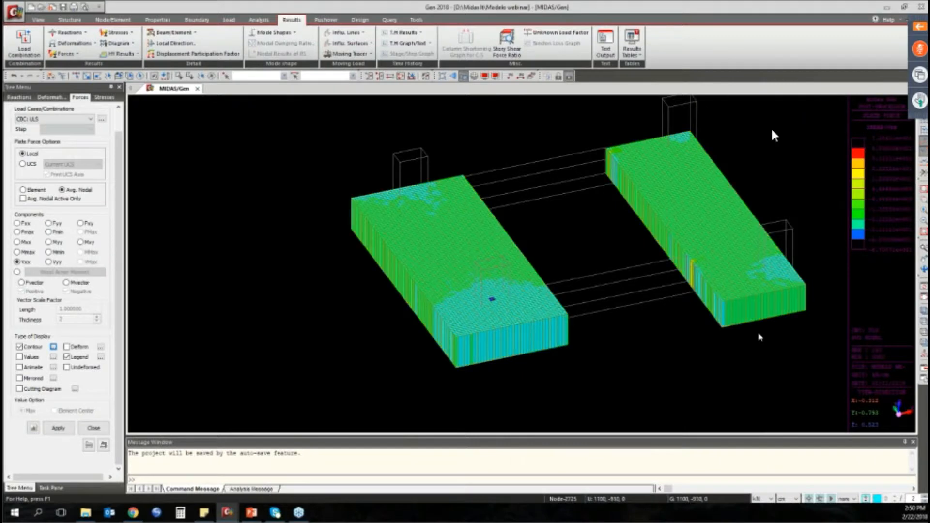
Step: Examine the Vxx shear contour around the columns and beam connections of both footings, and return to the plain model view
middle_click_drag(773, 131, 771, 204, "ctrl")
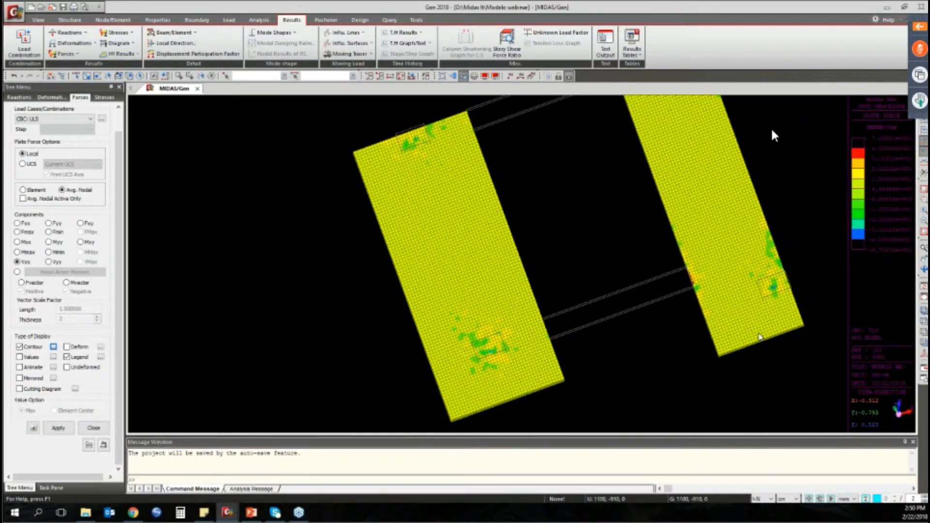
scroll(801, 274, "up", 5)
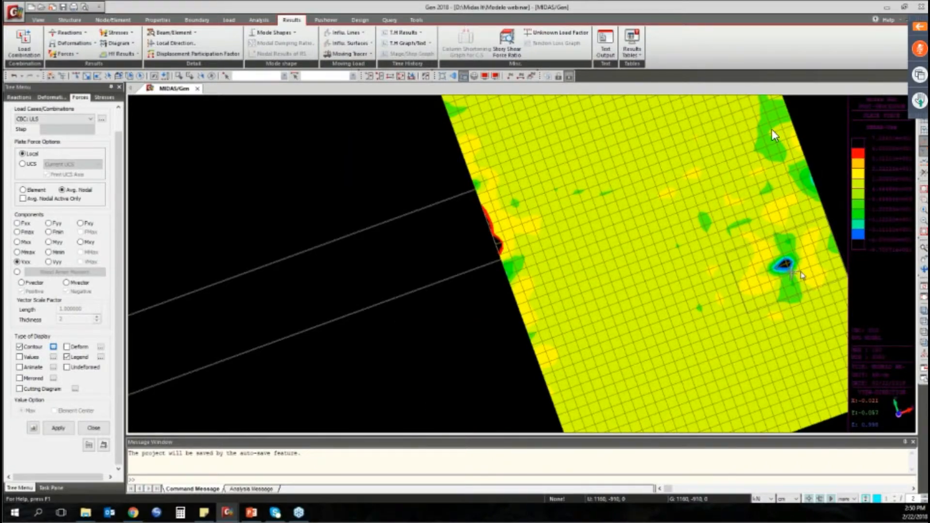
mouse_move(798, 278)
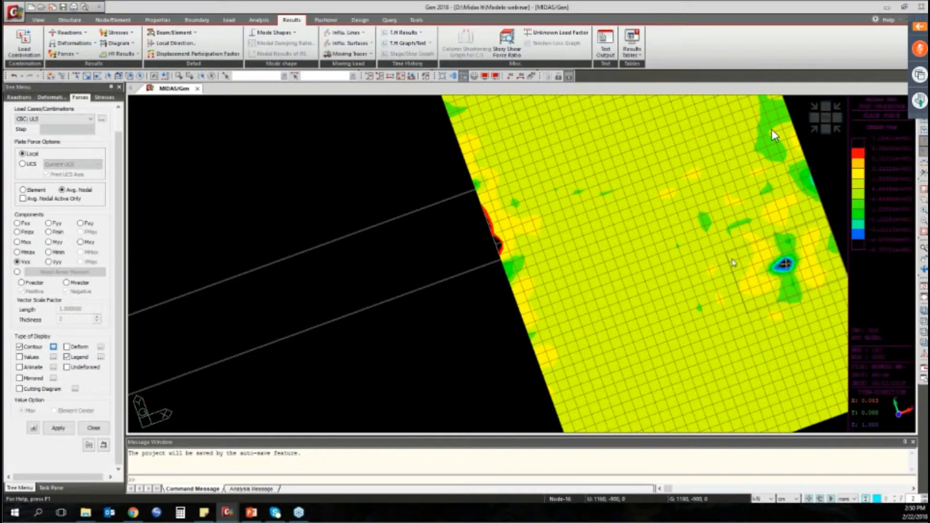
middle_click_drag(732, 263, 727, 270)
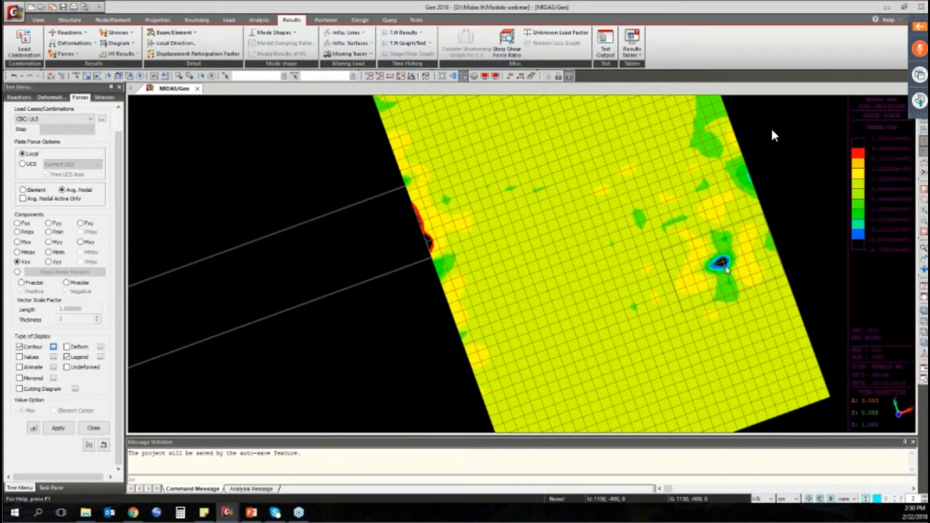
scroll(727, 270, "up", 1)
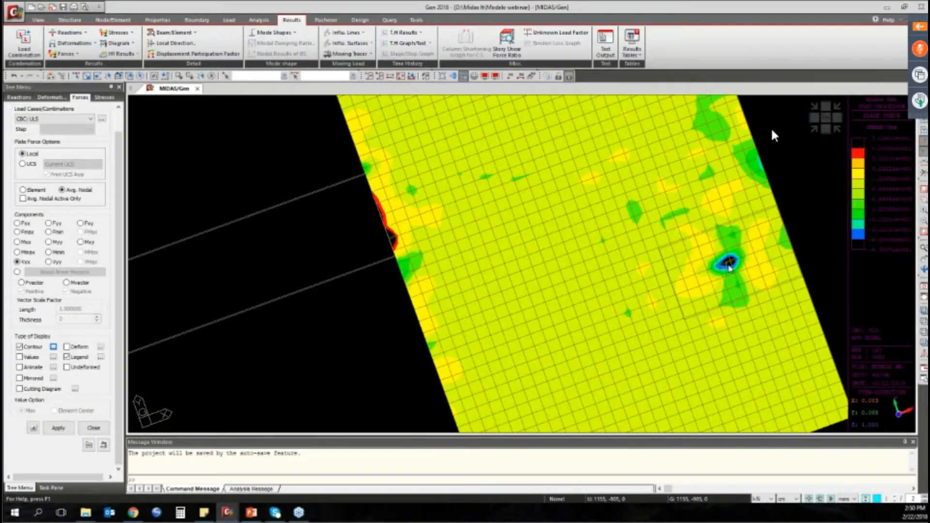
scroll(730, 268, "down", 1)
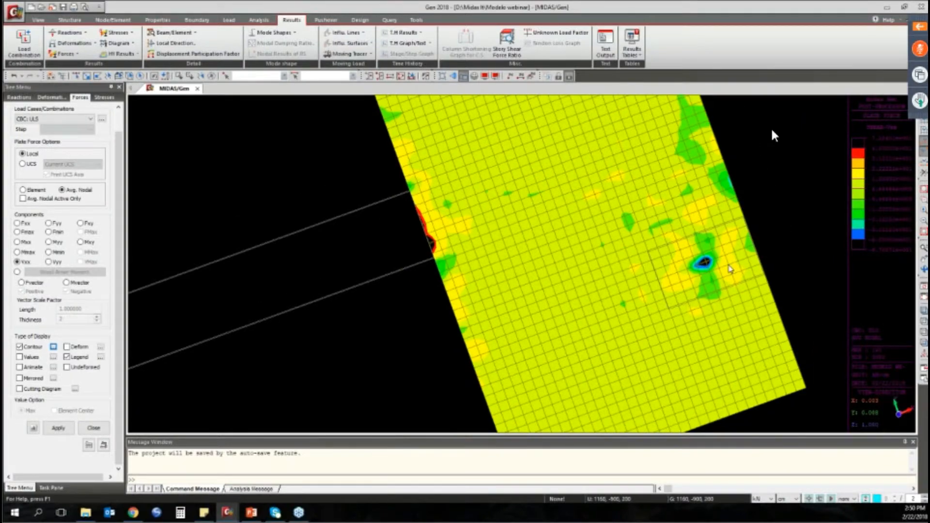
scroll(729, 267, "down", 2)
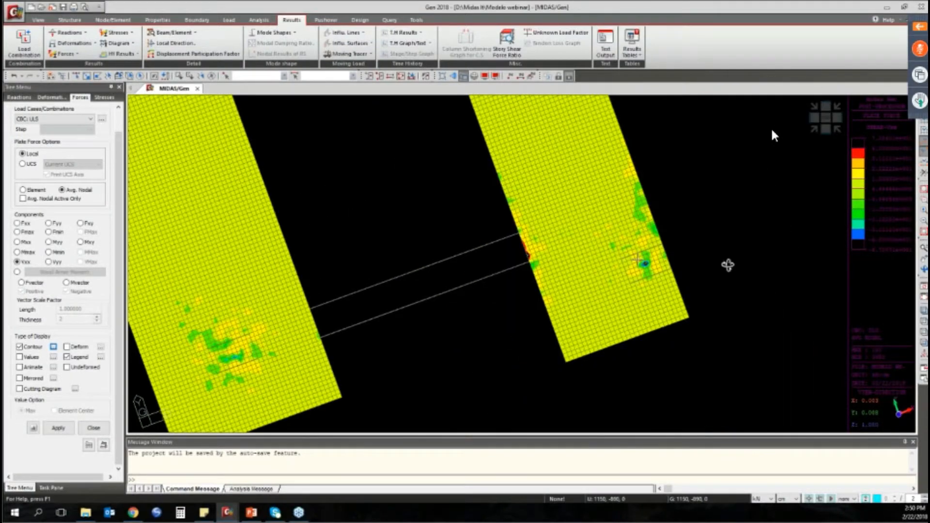
middle_click_drag(729, 265, 730, 268, "ctrl")
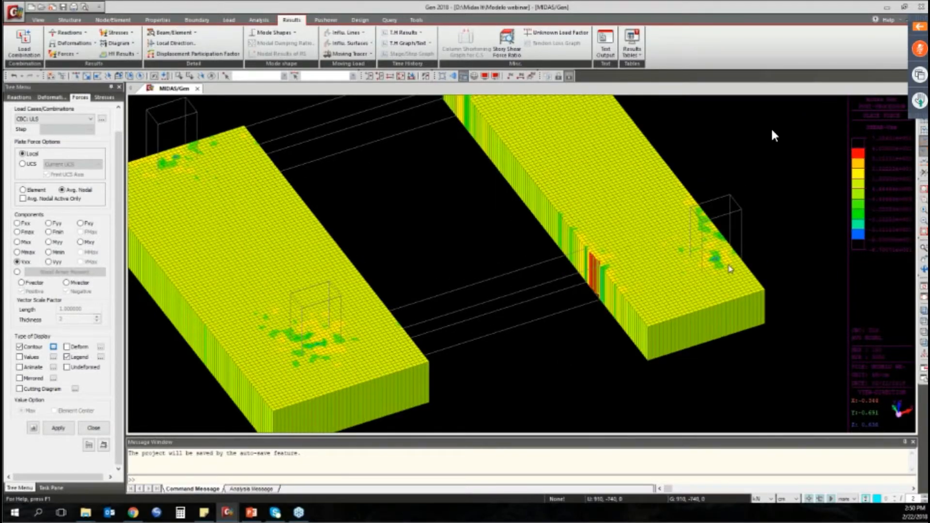
scroll(731, 269, "down", 1)
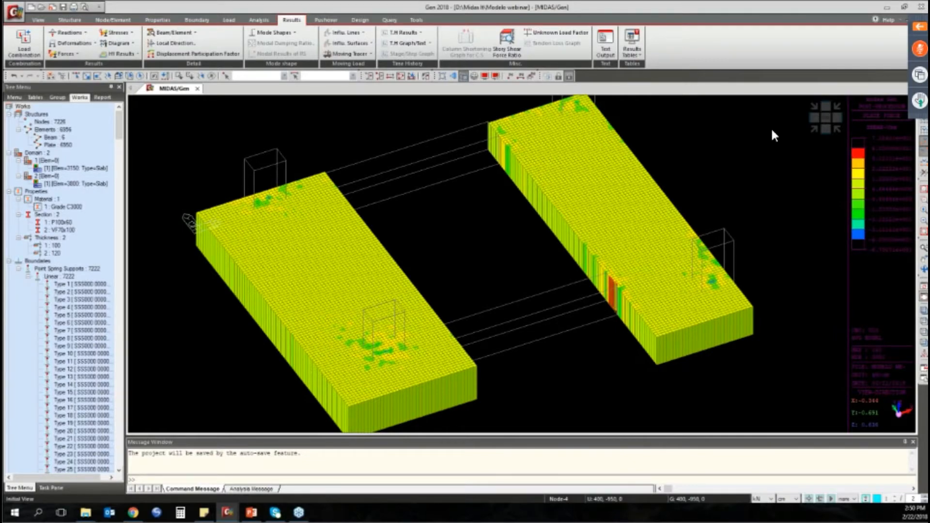
key("alt+Tab")
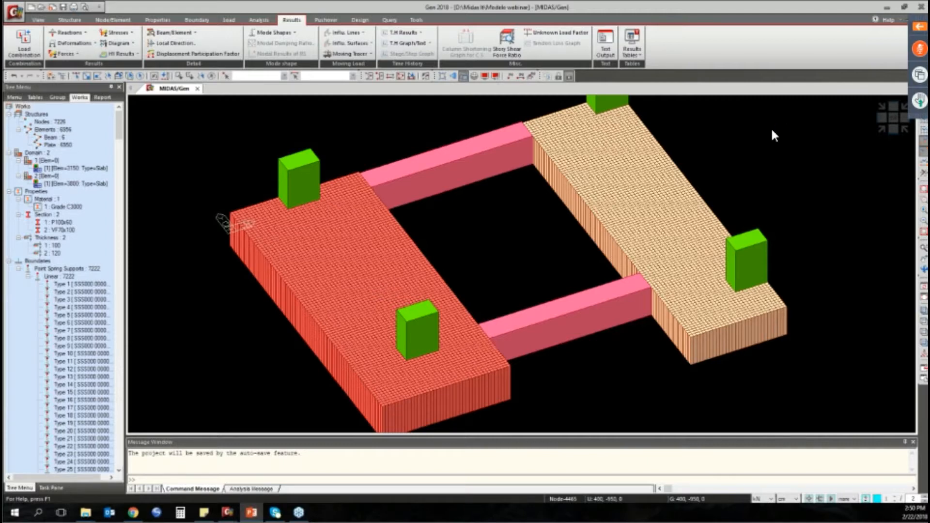
Step: Look up the RC design criteria for rebar in the concrete design settings
left_click(355, 20)
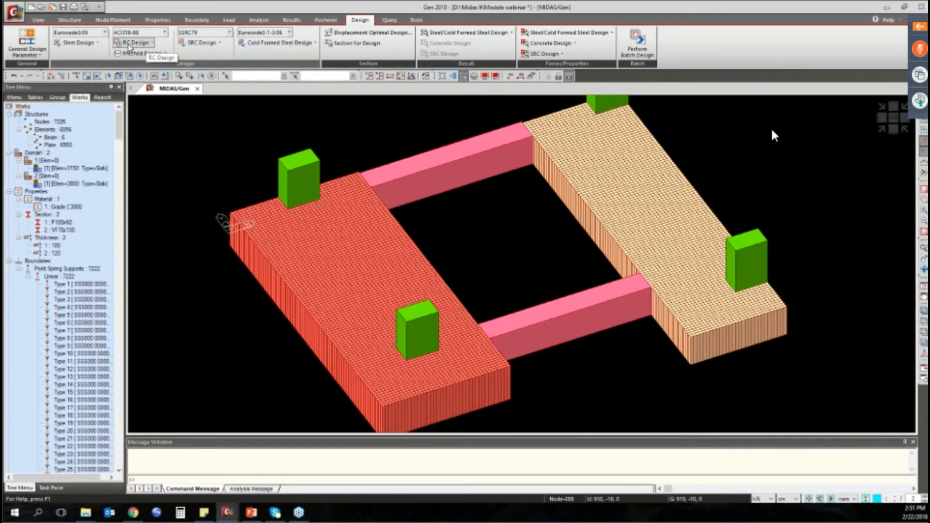
left_click(131, 44)
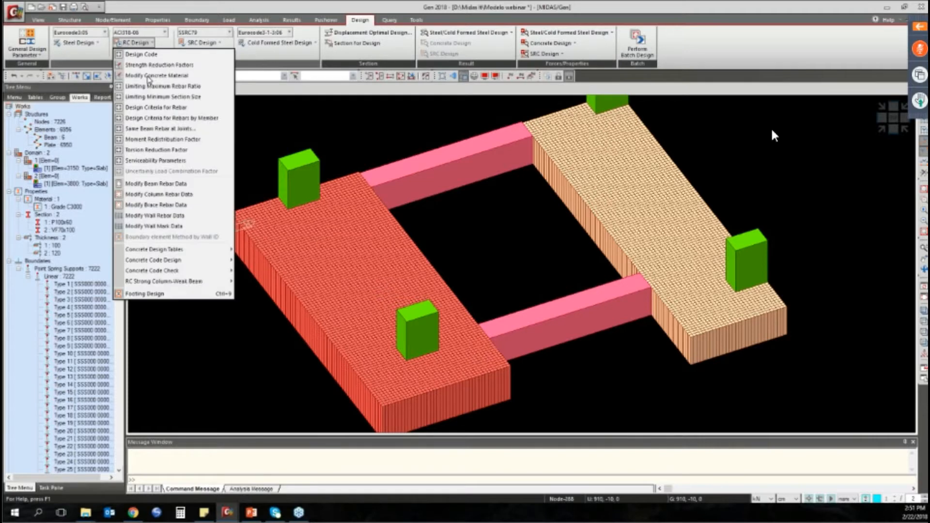
left_click(177, 108)
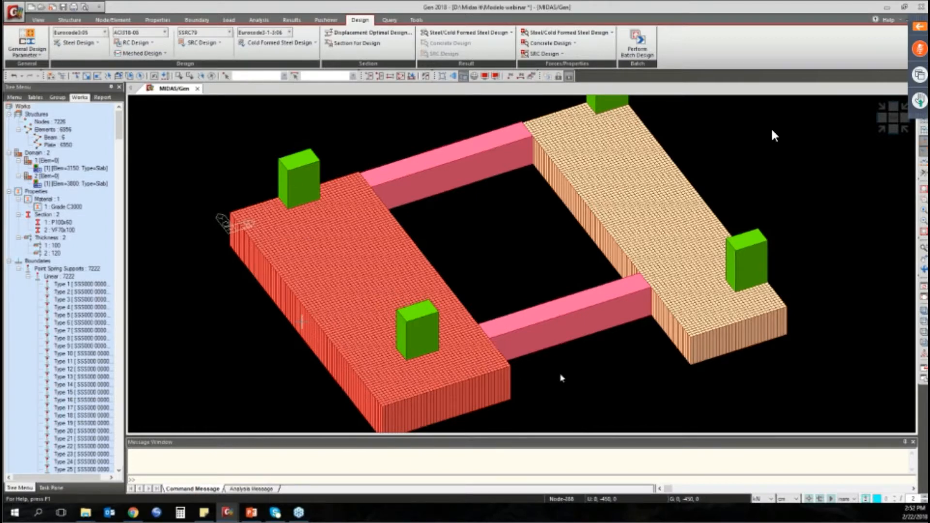
Step: Open the meshed design criteria for rebars and turn off the basic rebar for slab/mat
left_click(145, 56)
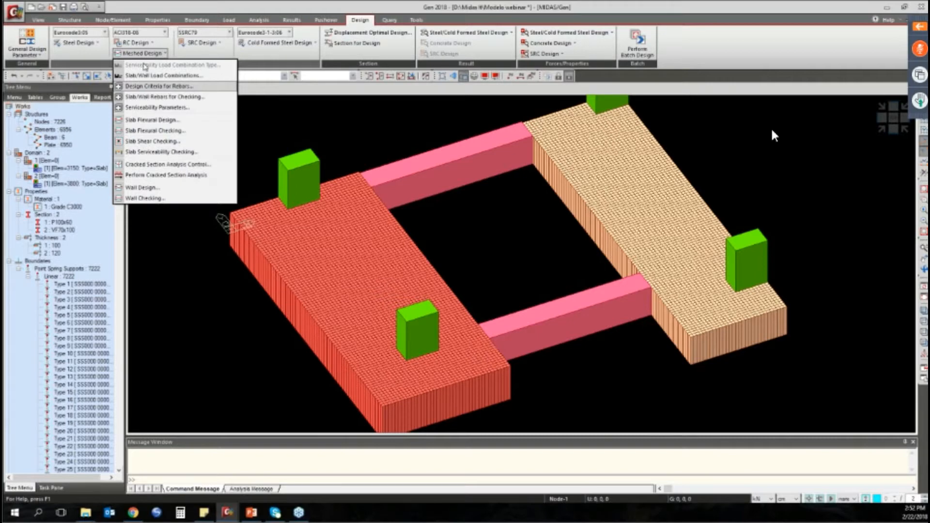
left_click(147, 86)
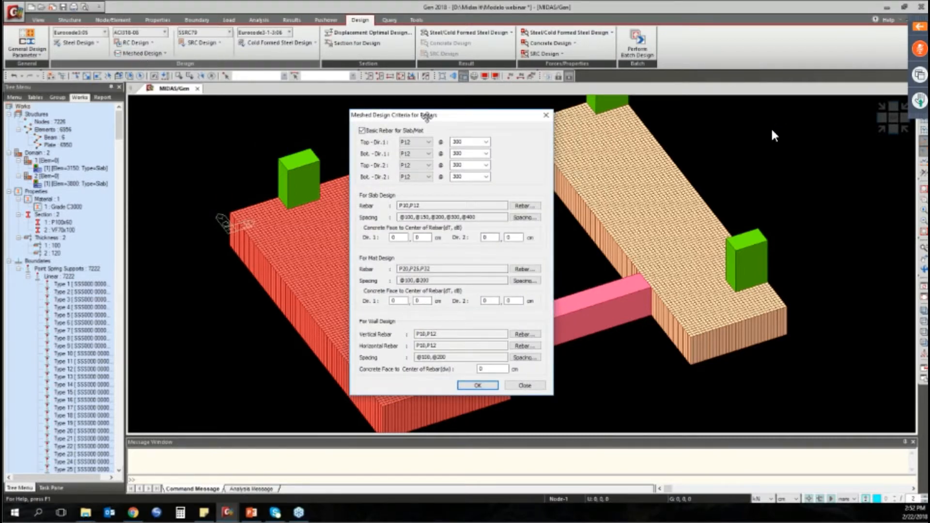
left_click_drag(426, 117, 406, 113)
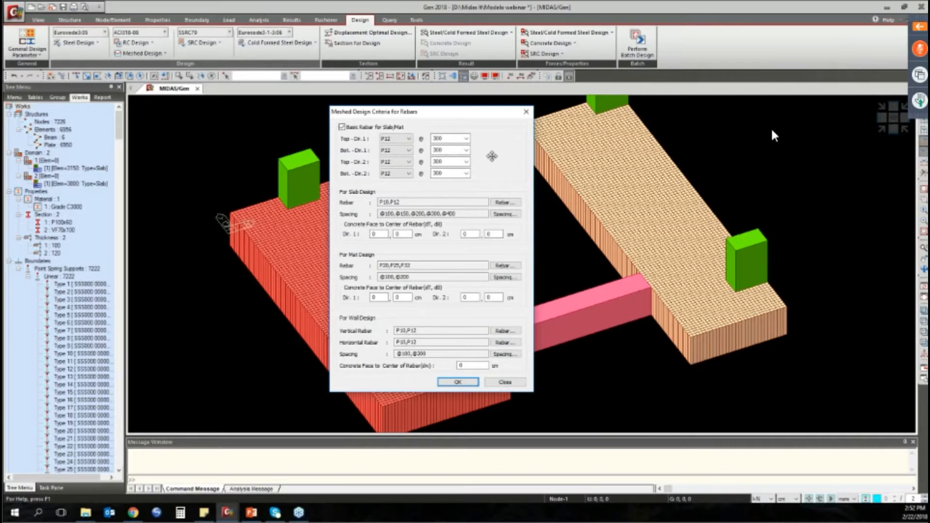
left_click(342, 128)
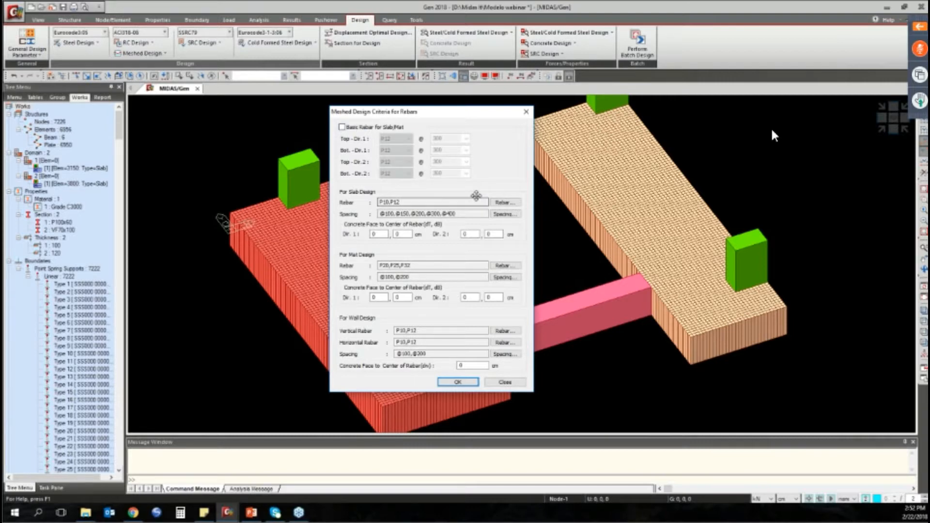
left_click(342, 128)
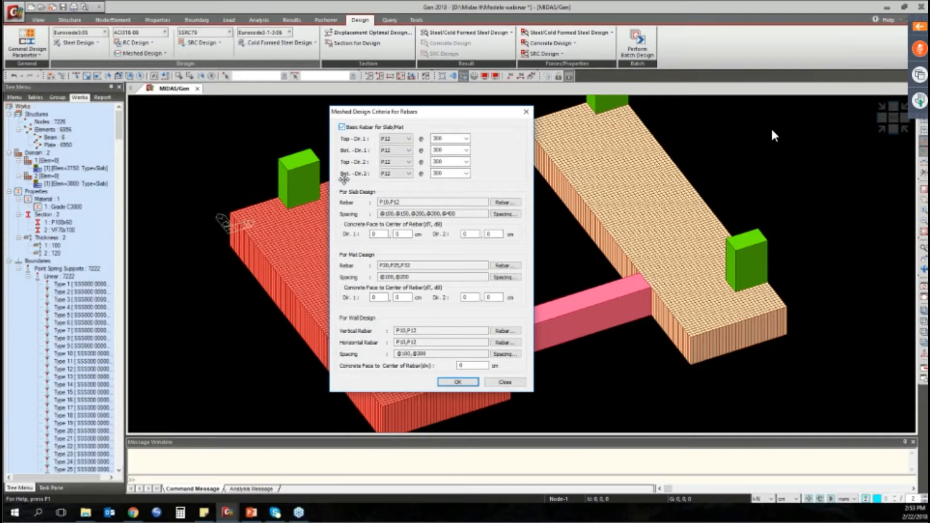
left_click(342, 127)
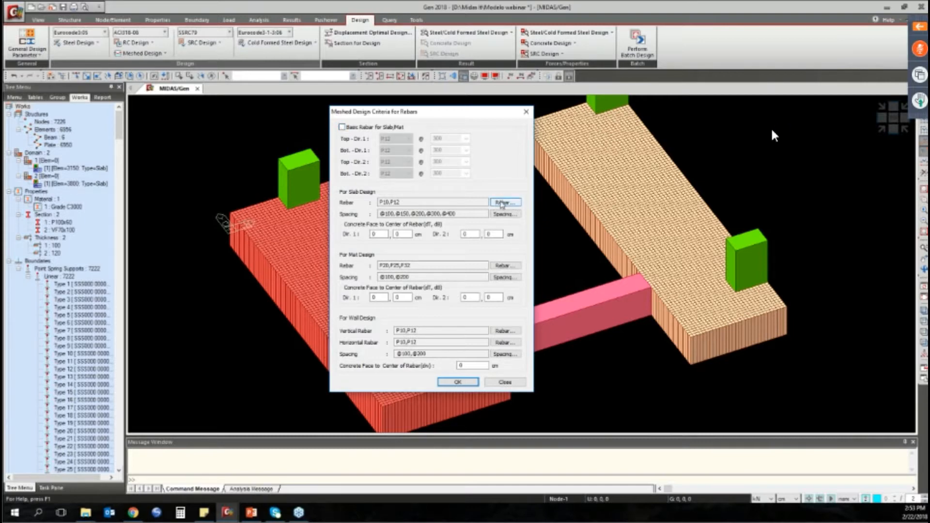
Step: Check the rebar sizes offered for slab design, and close the meshed design criteria without applying them
left_click(502, 203)
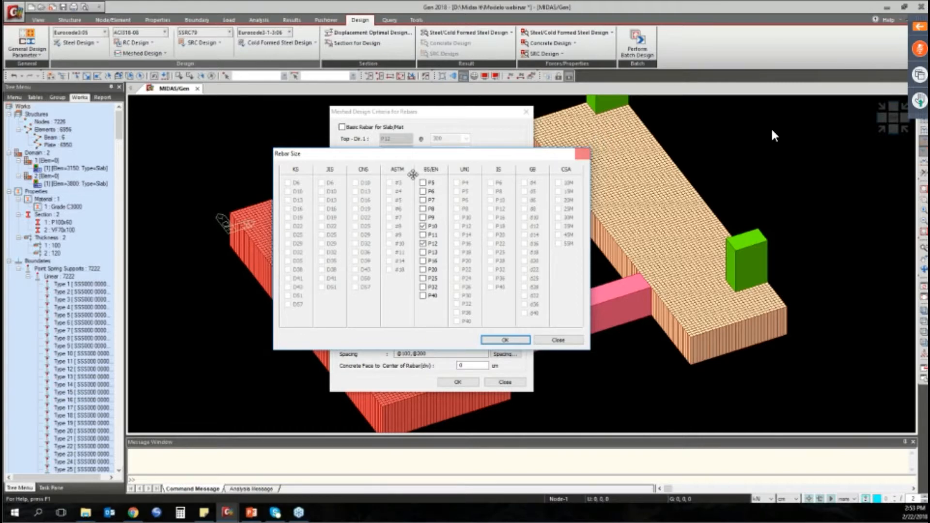
key("Return")
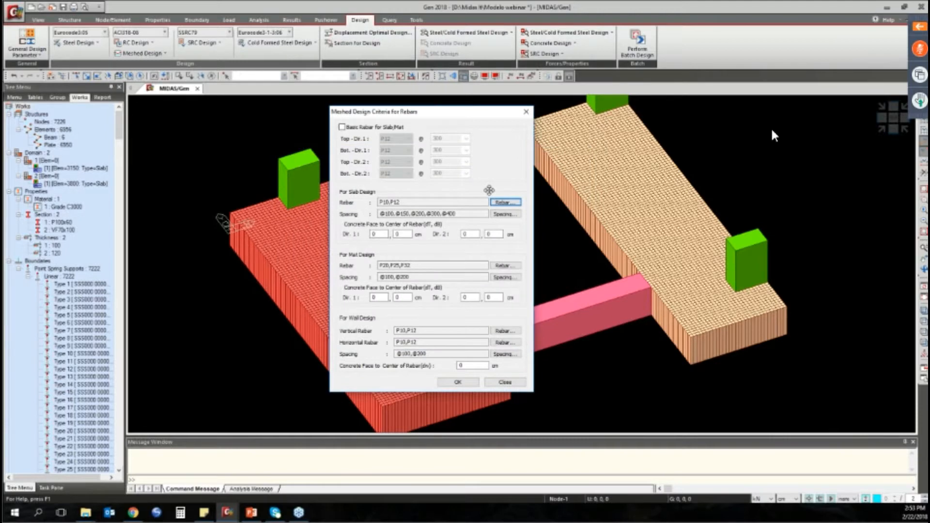
left_click(500, 202)
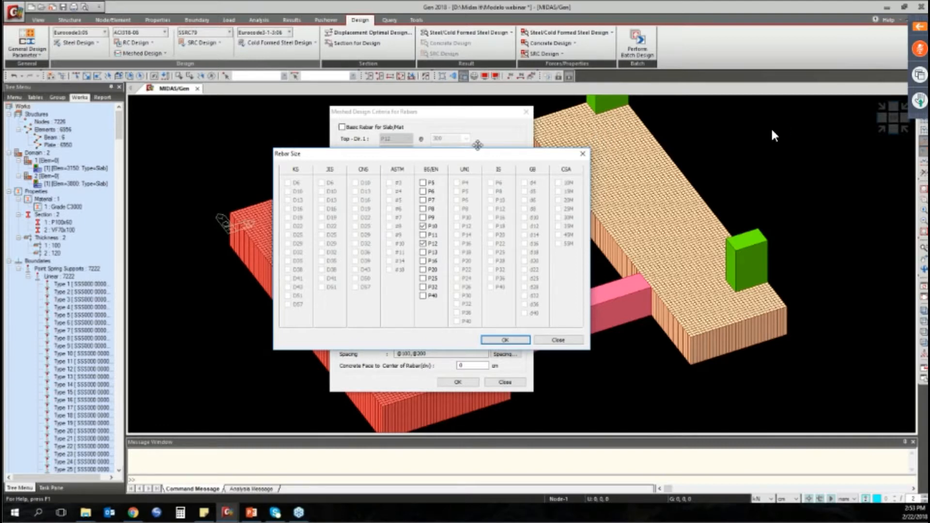
key("Escape")
key("Escape")
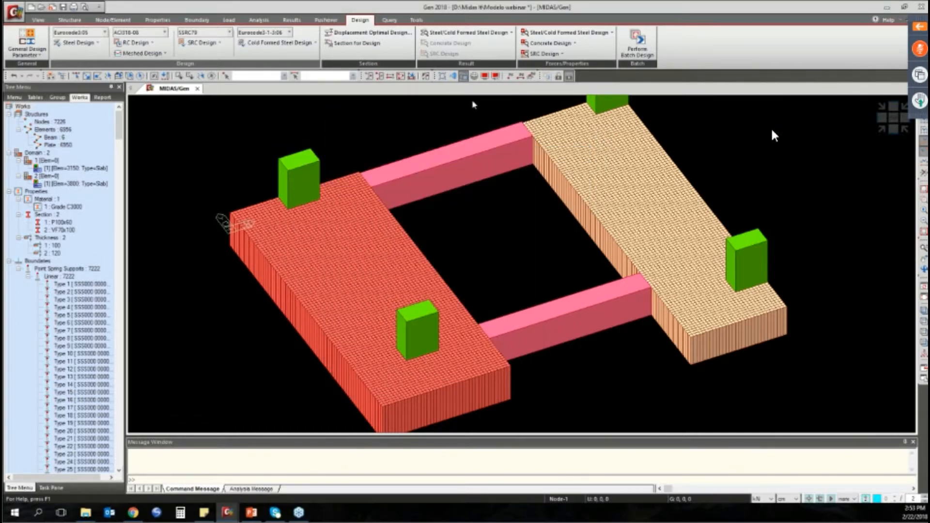
Step: Set the concrete design code to ACI318-08 in the design/load code preferences
left_click(497, 77)
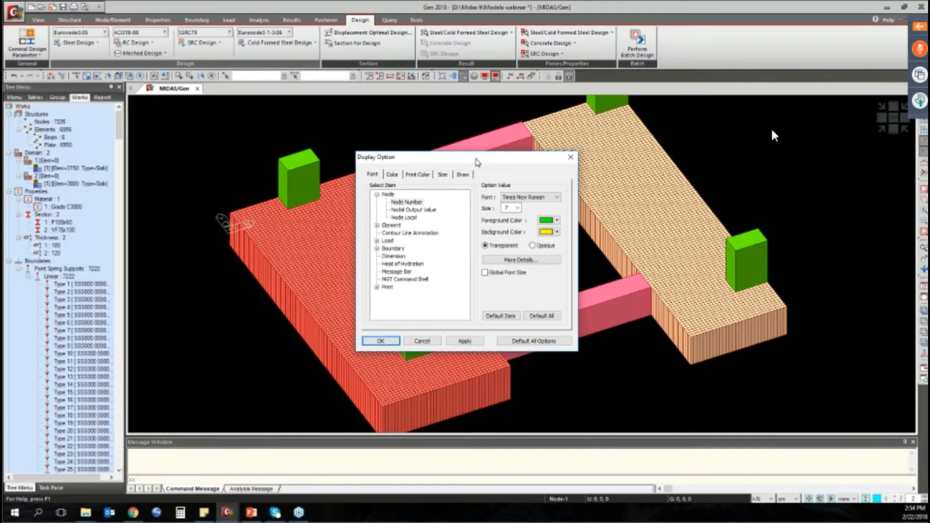
left_click(413, 20)
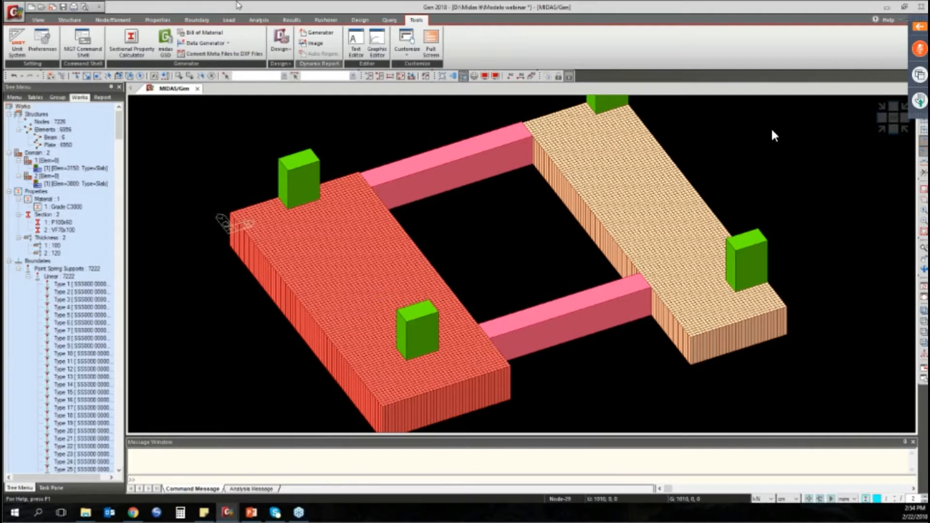
left_click(42, 42)
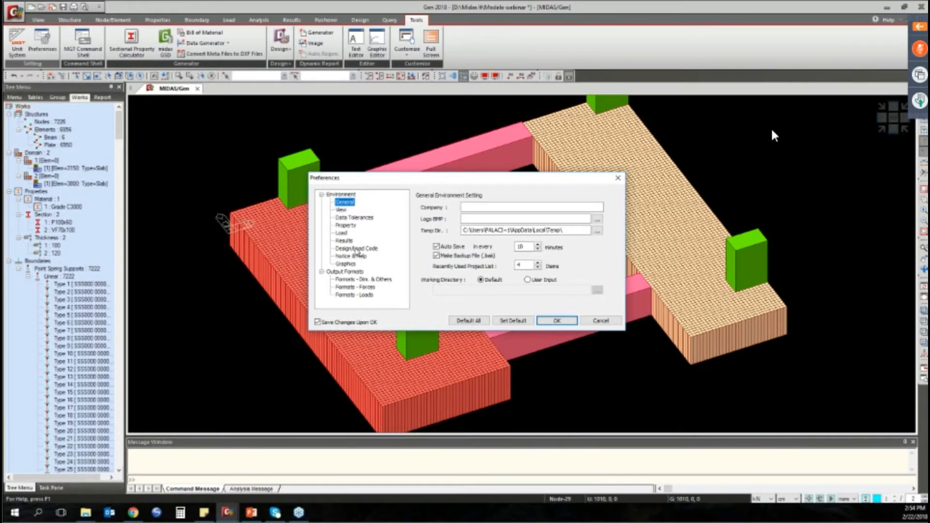
left_click(357, 248)
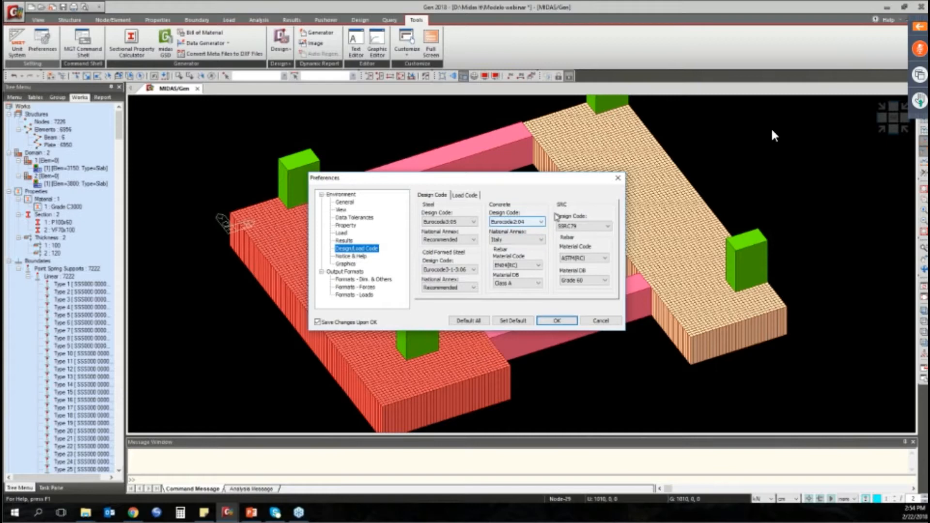
left_click(521, 222)
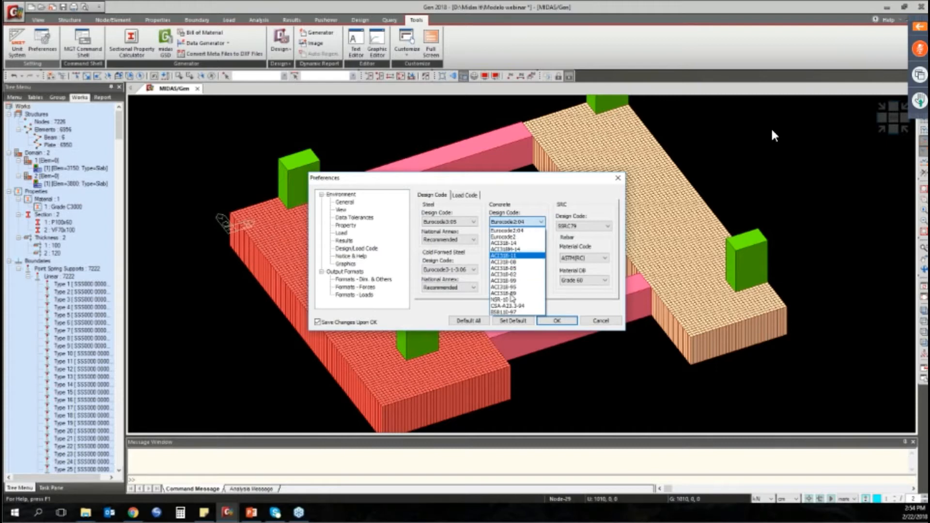
left_click(531, 261)
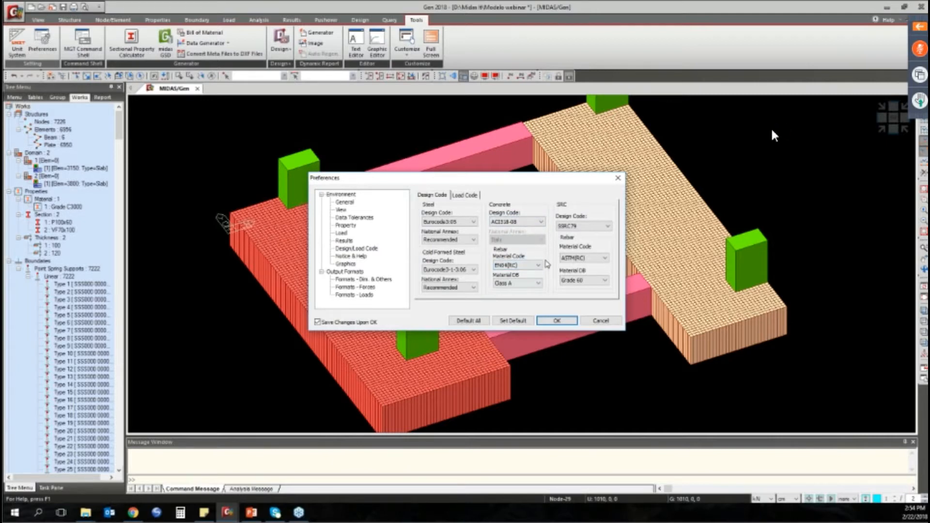
Step: Set the concrete rebar material code to ASTM(RC) with Grade 60 and apply the preferences
left_click(518, 266)
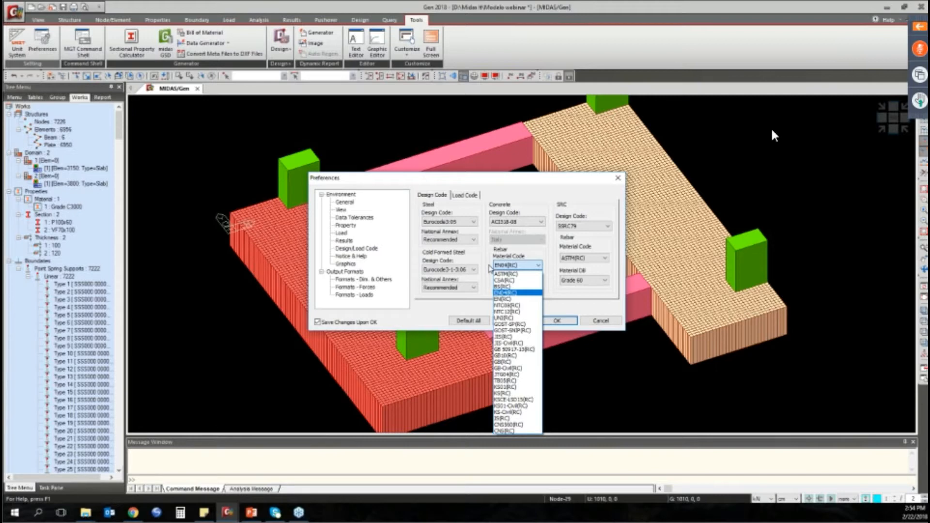
left_click(519, 274)
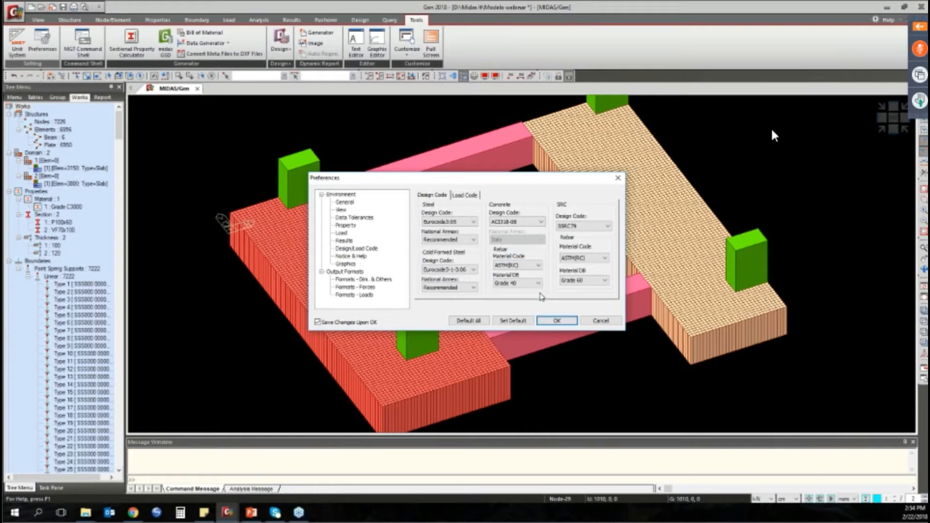
left_click(524, 283)
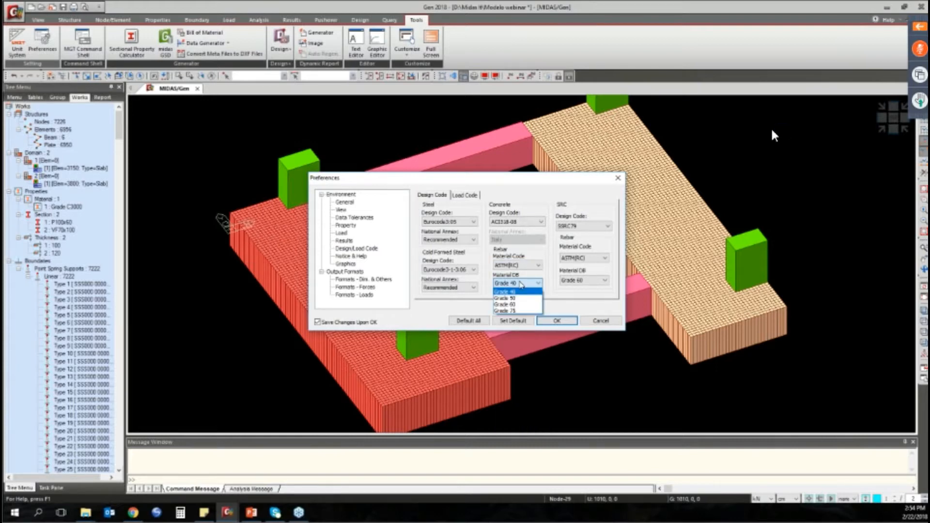
left_click(521, 284)
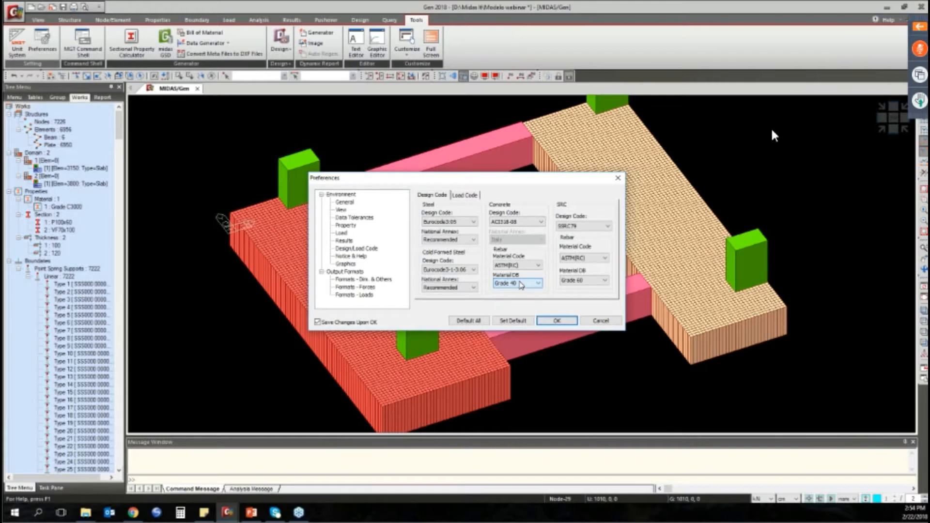
left_click(521, 284)
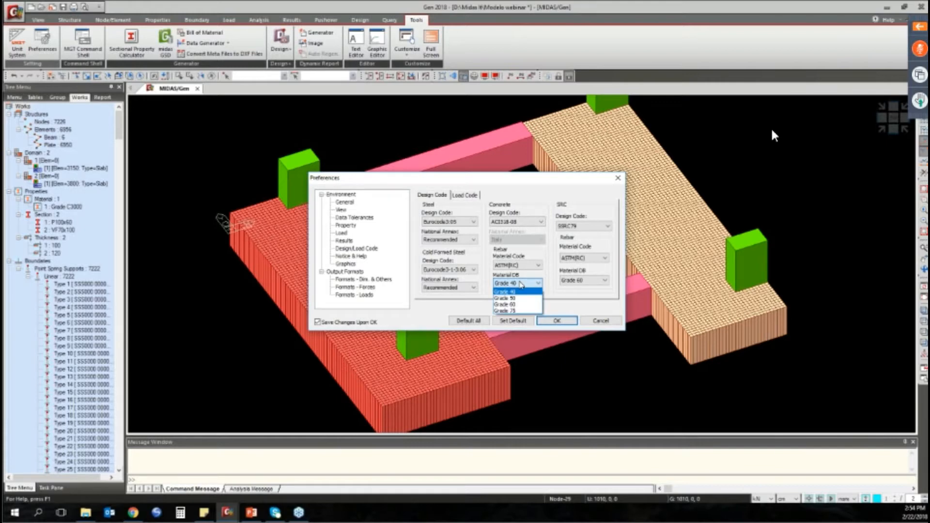
left_click(509, 304)
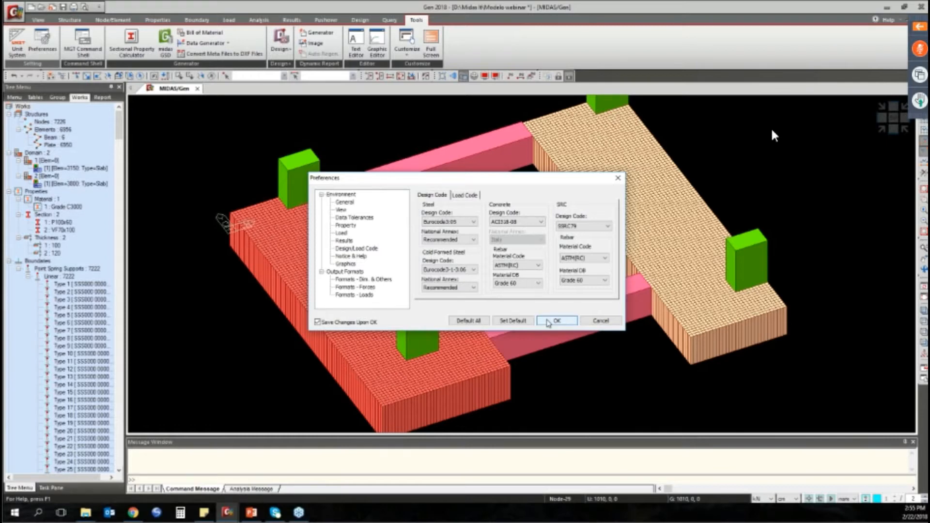
left_click(552, 321)
Step: In the meshed design criteria for rebars, set the slab design rebar sizes to #5, #6, #7, #8 and #10
middle_click_drag(774, 136, 778, 109, "ctrl")
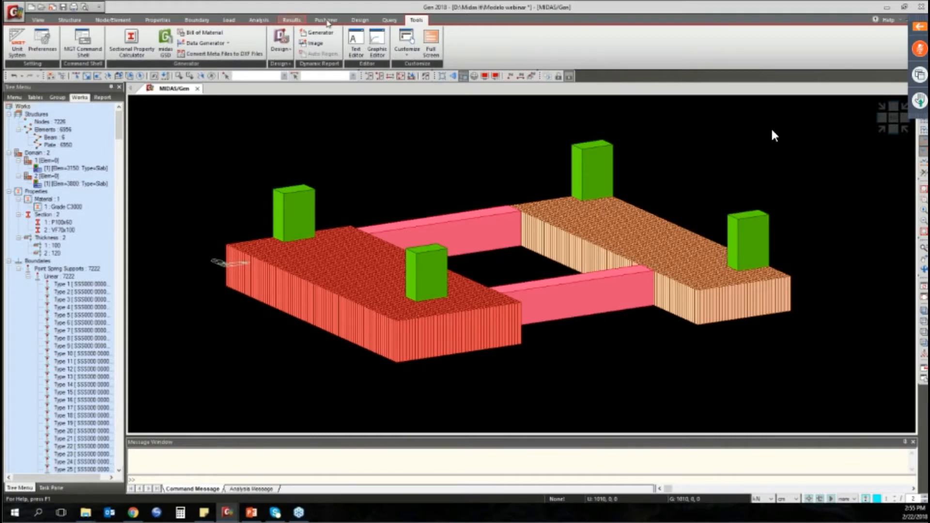
left_click(360, 21)
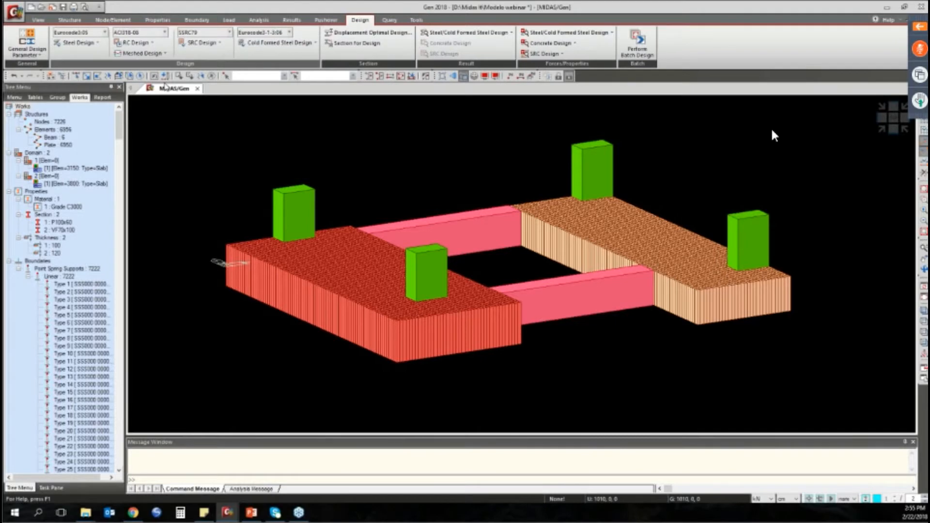
left_click(141, 54)
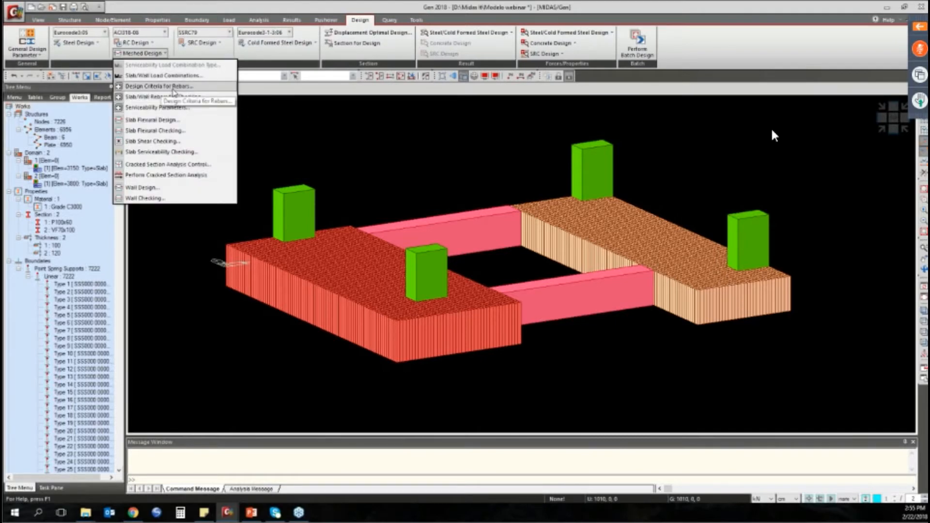
left_click(165, 86)
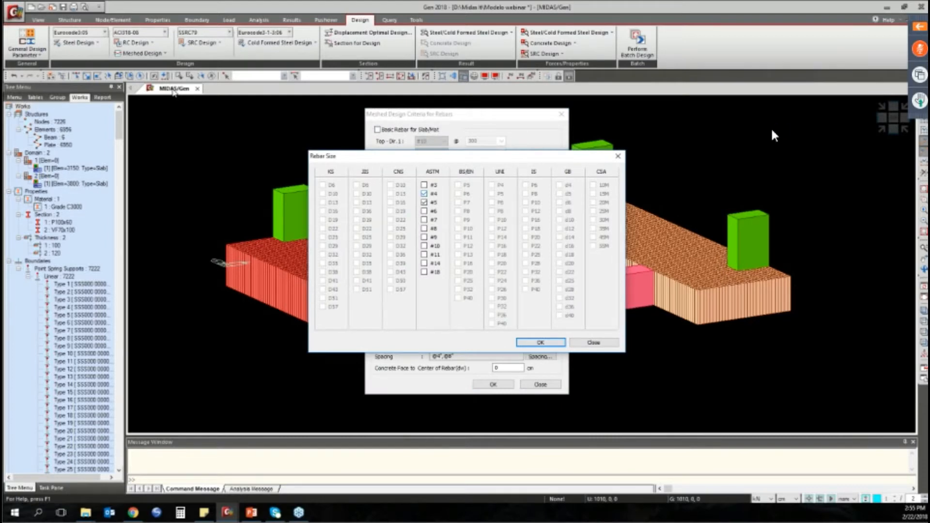
left_click(426, 210)
left_click(425, 220)
left_click(425, 228)
left_click(423, 246)
left_click(529, 342)
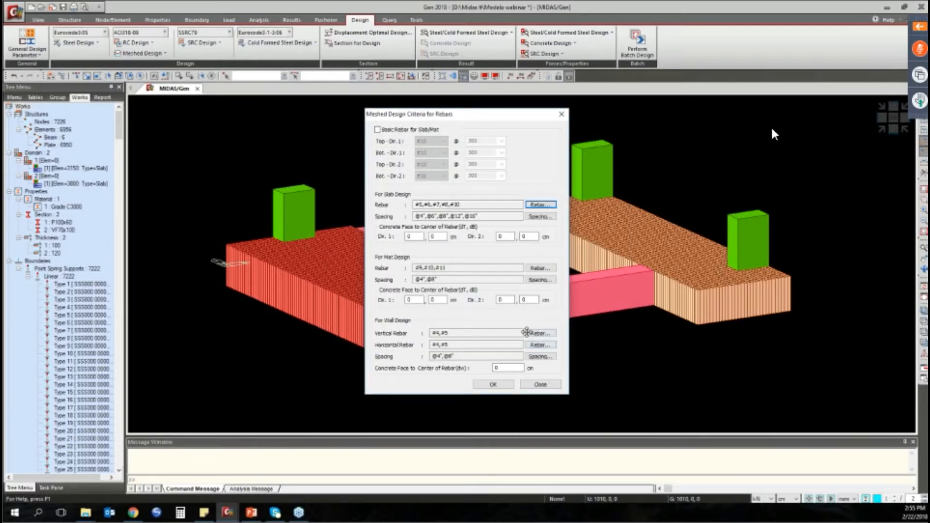
Step: Switch the slab design rebar spacing to millimetres and use spacings of 100, 150, 200, 250 and 300 mm
left_click(539, 217)
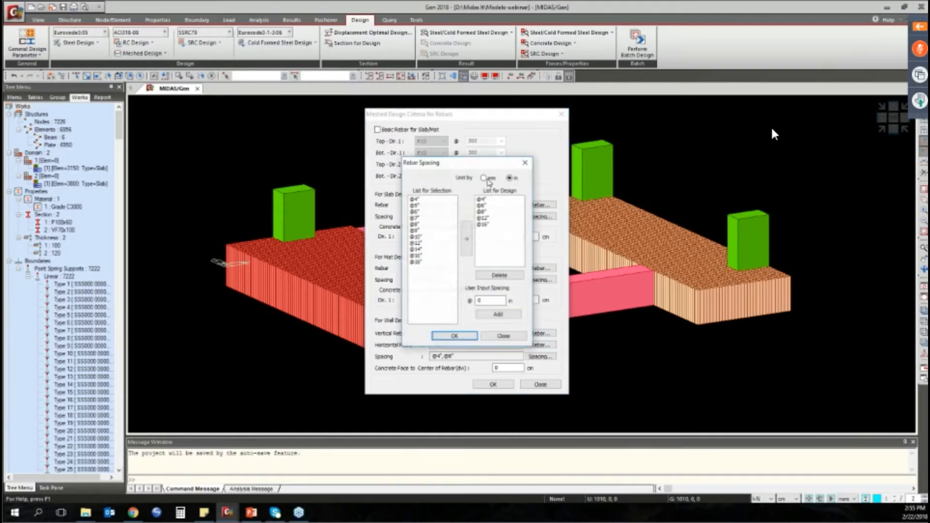
left_click(486, 178)
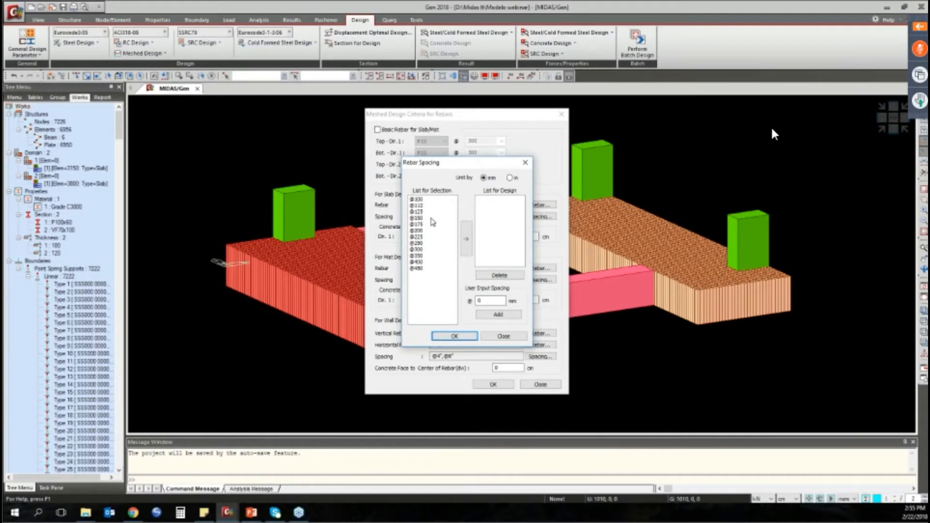
left_click(422, 200)
left_click(420, 218, "ctrl")
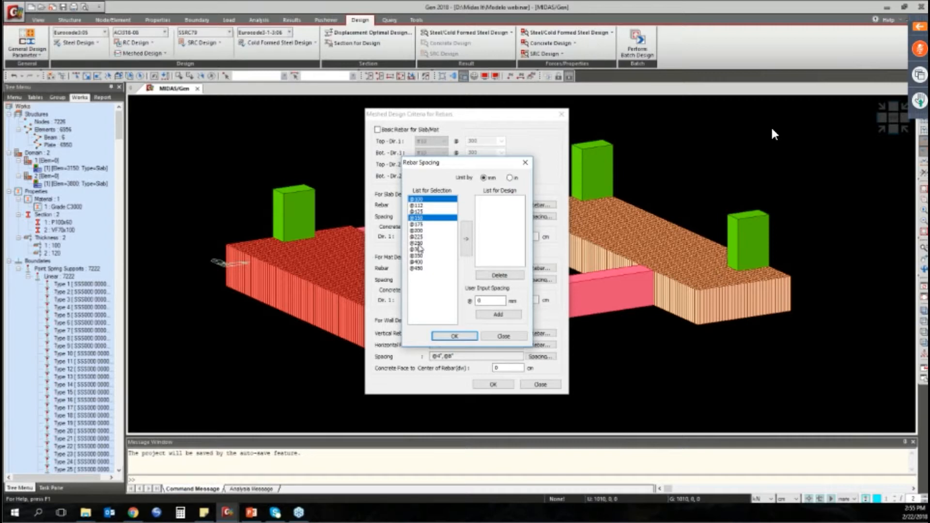
left_click(417, 231, "ctrl")
left_click(417, 243, "ctrl")
left_click(416, 249, "ctrl")
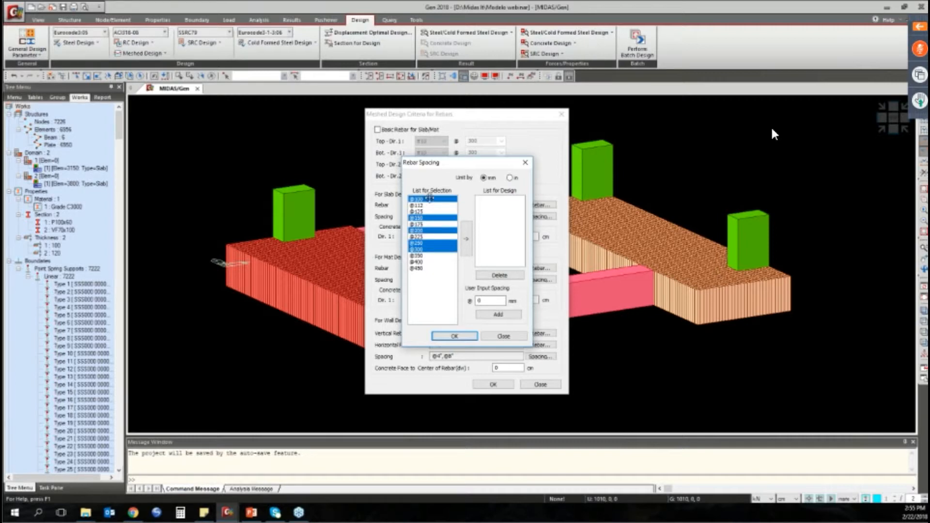
left_click(466, 238)
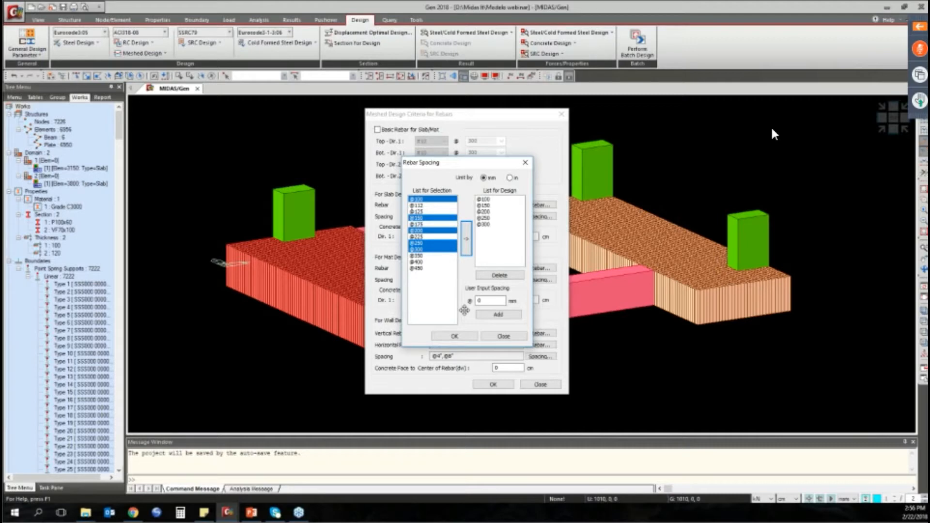
left_click(454, 336)
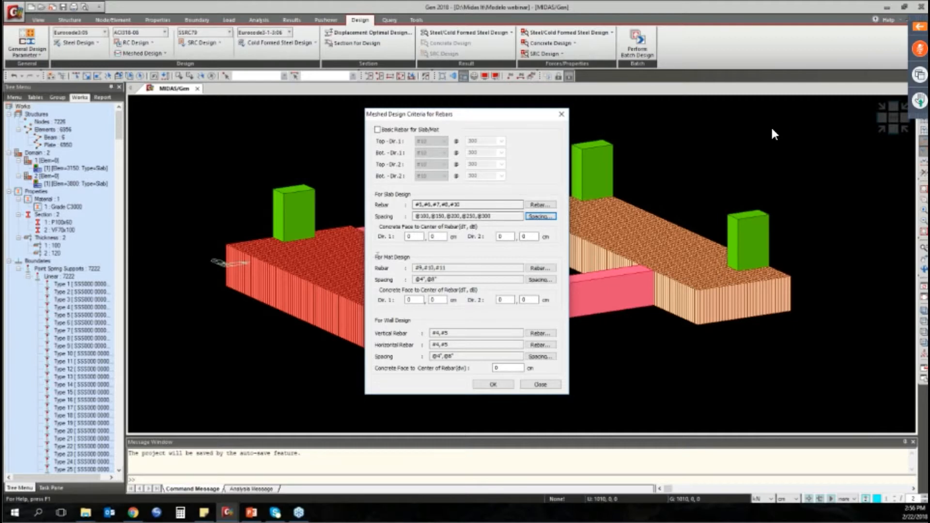
Step: Set the slab design's concrete-face-to-rebar-center distances in direction 1 to 7.5 cm for both top and bottom
left_click_drag(456, 115, 425, 93)
key("Tab")
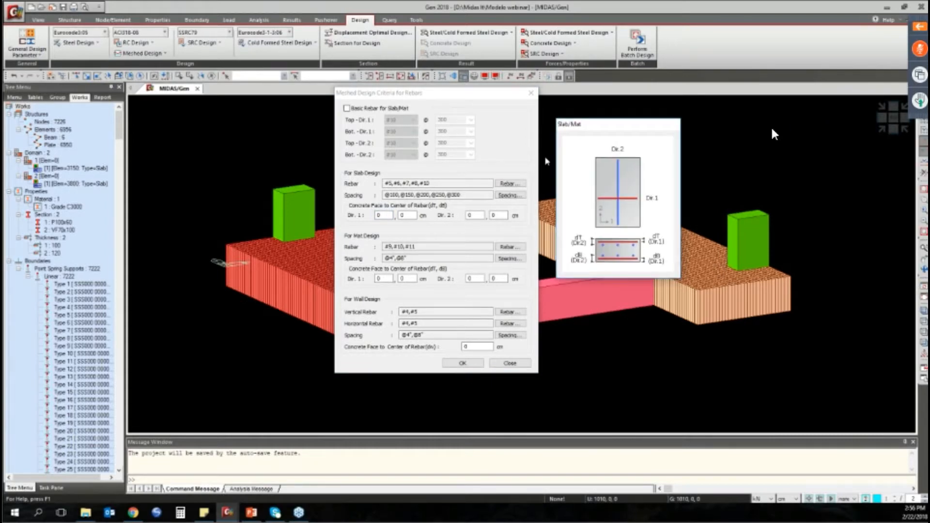
key("XF86AudioRaiseVolume")
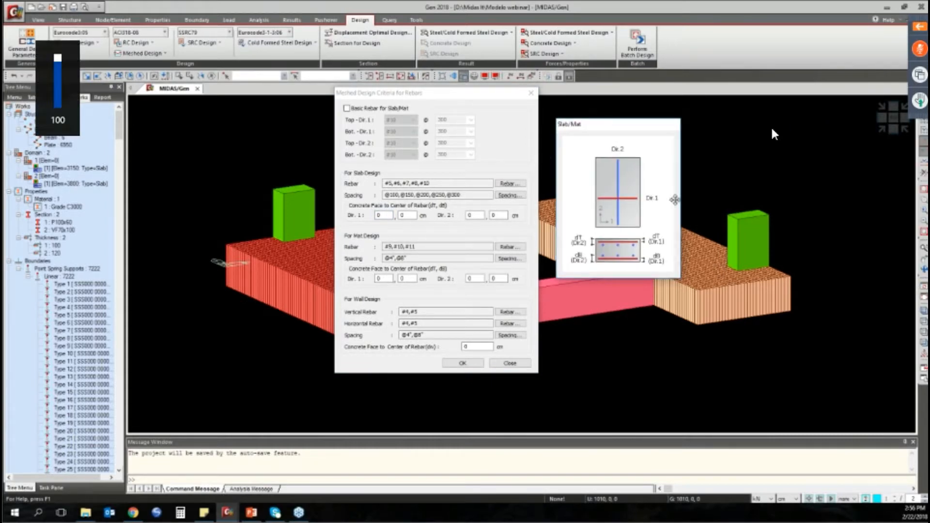
left_click_drag(675, 199, 678, 200)
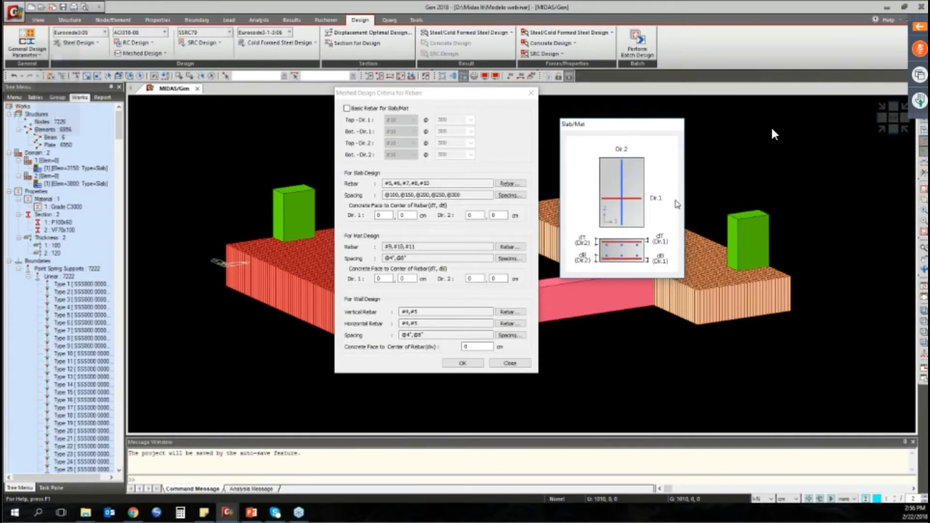
left_click(415, 215)
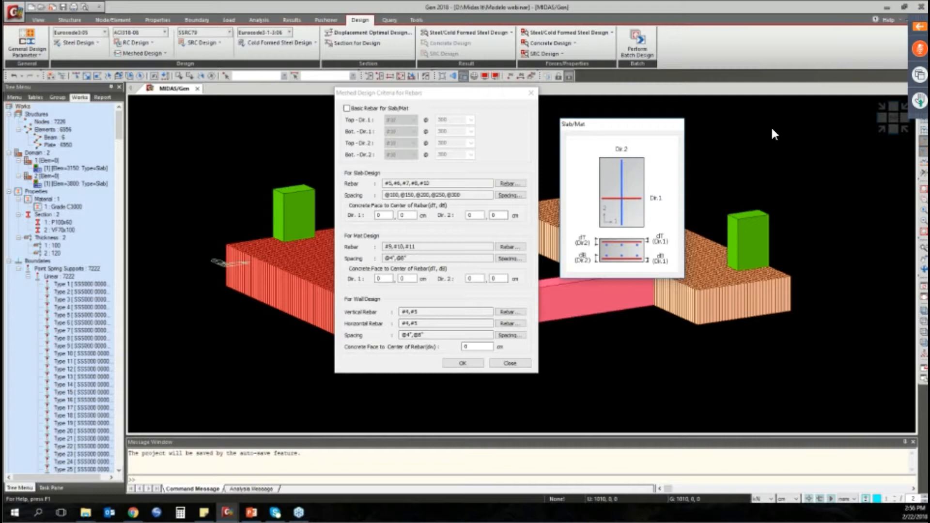
left_click_drag(377, 216, 434, 216)
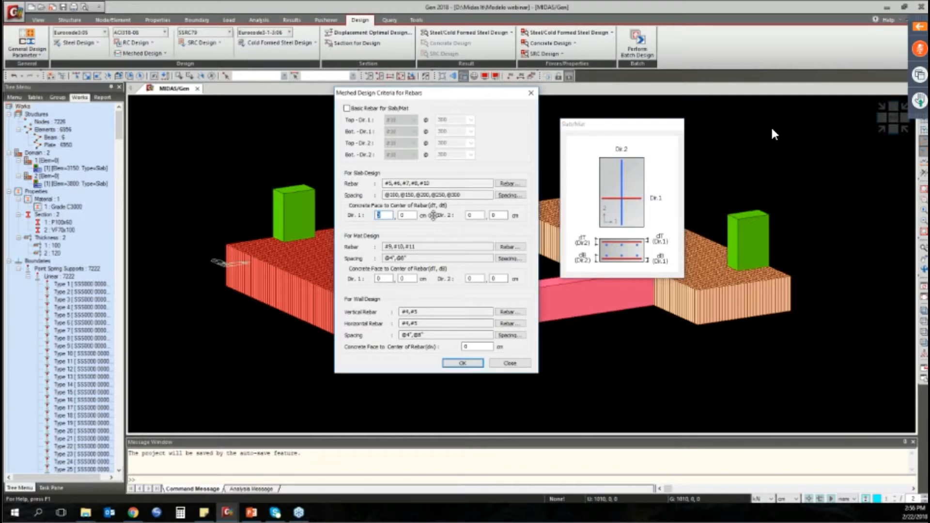
type("7.5")
key("Tab")
type("7.5")
Step: Set the slab design's concrete-face-to-rebar-center distances in direction 2 to 9 cm for top and bottom, and accept the criteria
double_click(481, 215)
type("9")
key("Tab")
type("9")
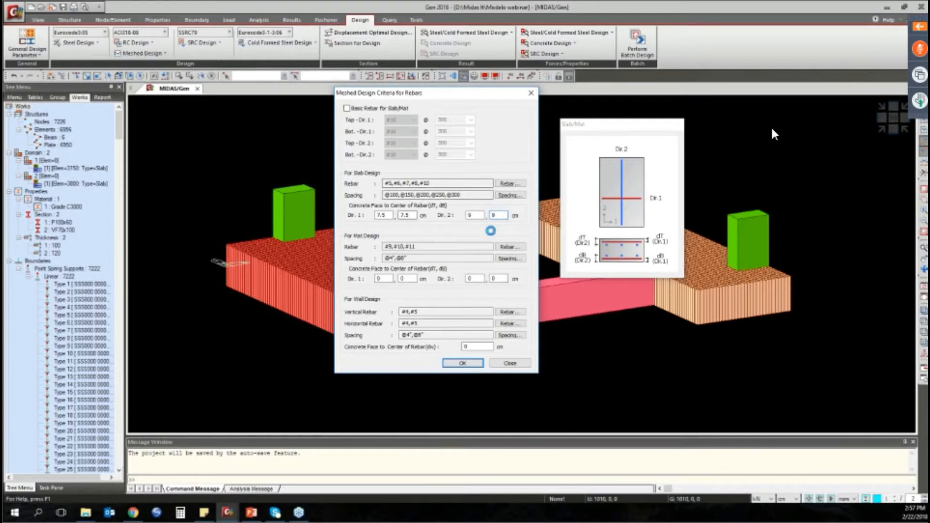
key("Return")
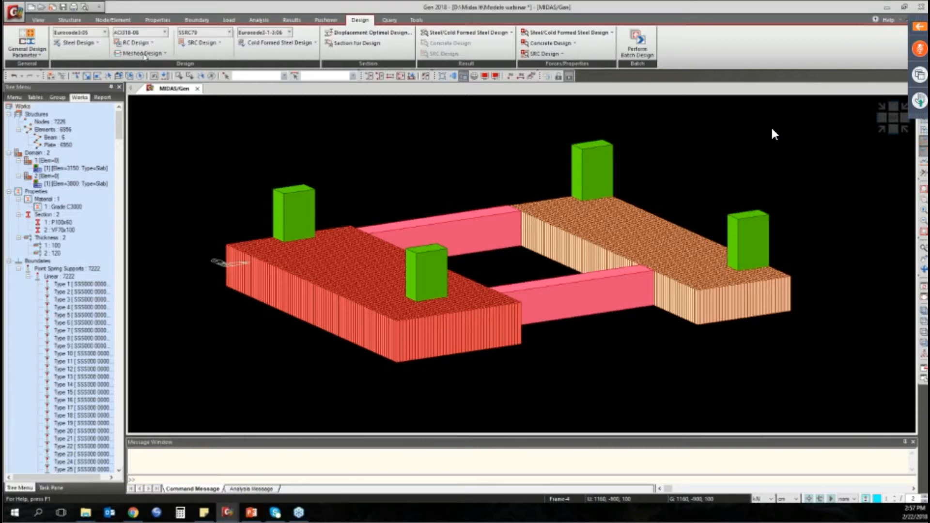
Step: Run the meshed slab flexural design for all combinations, with rebar output for the top face in direction 1
left_click(143, 54)
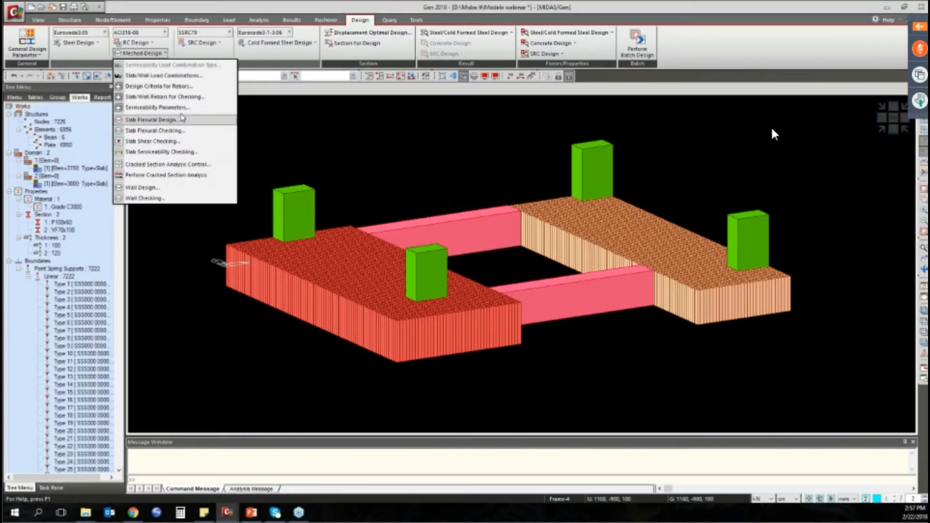
left_click(151, 121)
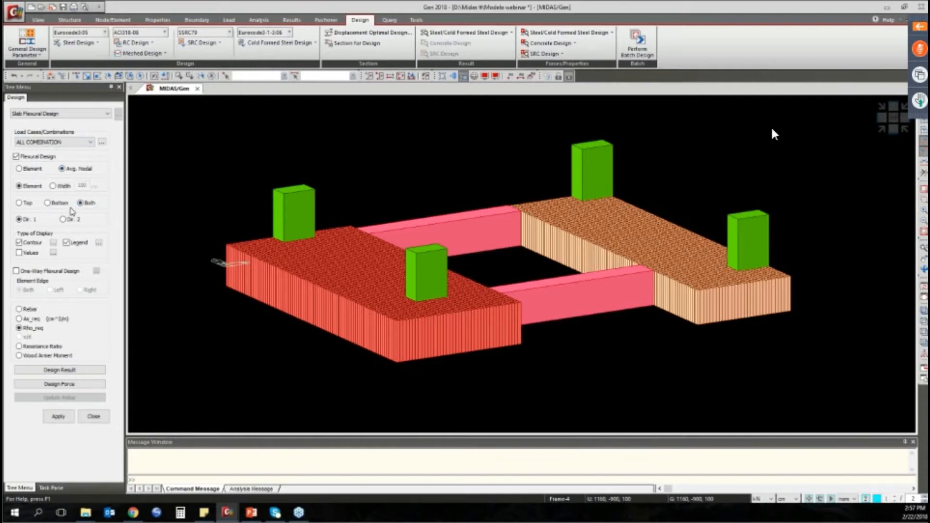
left_click(20, 203)
left_click(31, 306)
left_click(58, 417)
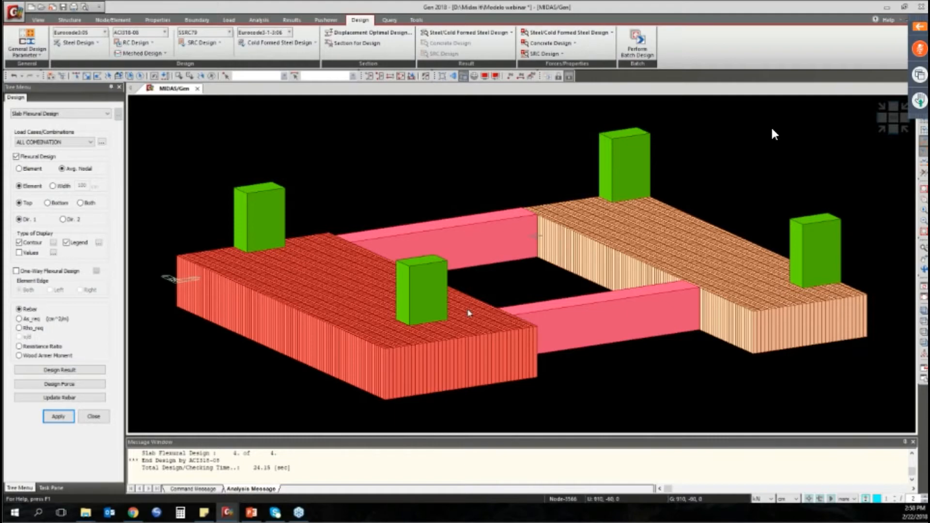
middle_click_drag(468, 313, 490, 289)
scroll(462, 302, "up", 3)
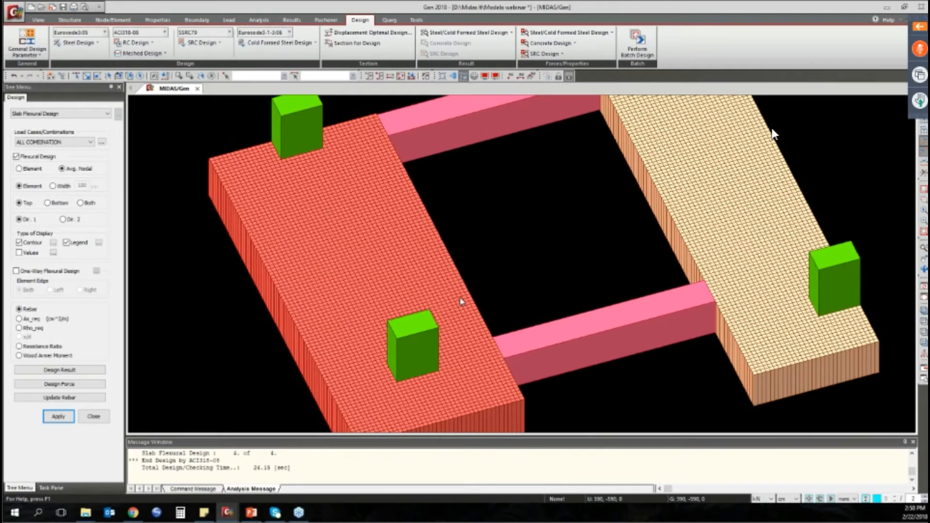
scroll(462, 302, "down", 3)
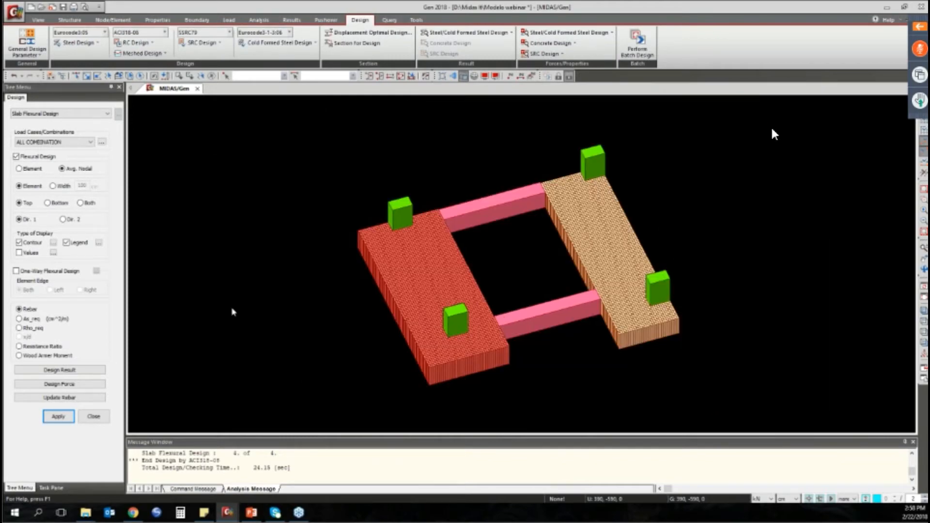
scroll(232, 309, "up", 1)
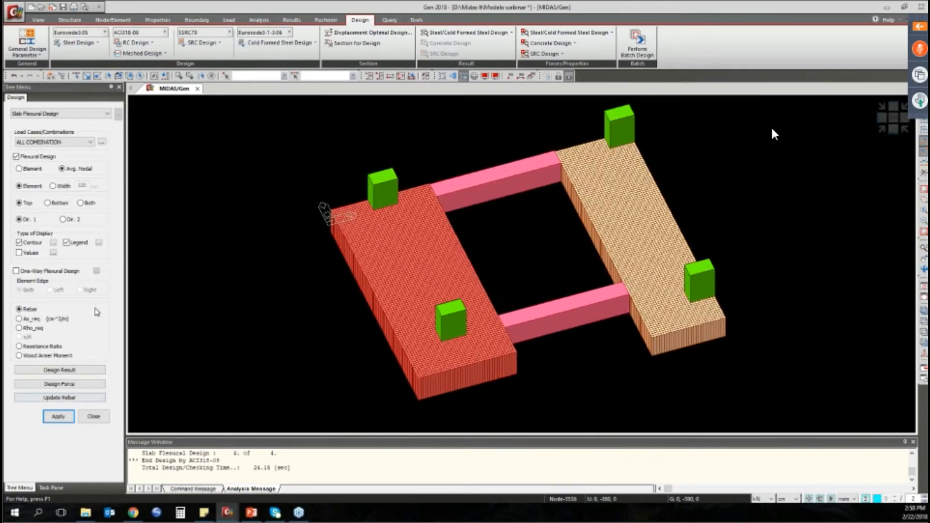
Step: Display the required steel area (As_req) contour for the top face of the footings in direction 1
left_click(774, 134)
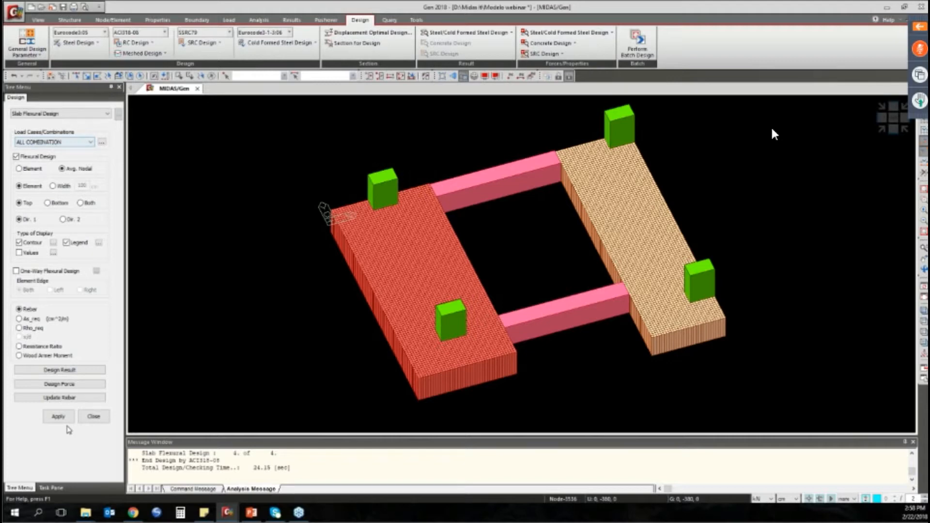
left_click(47, 367)
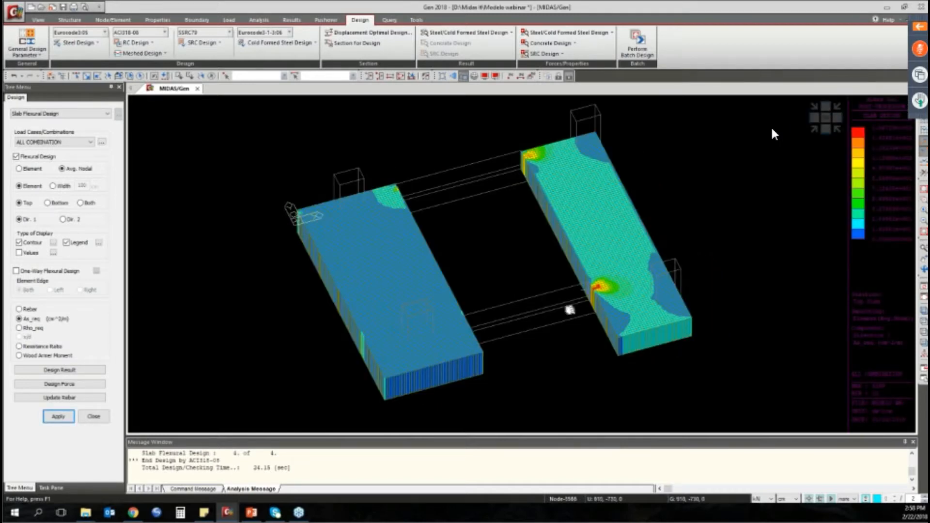
middle_click_drag(527, 307, 570, 310)
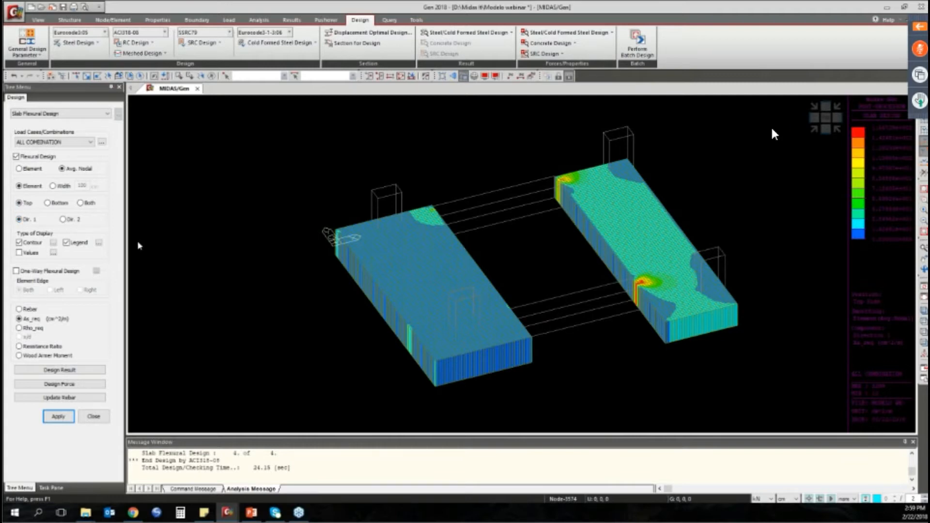
Step: Display the required reinforcement ratio (Rho_req) contour and check an element's values inside the solid blue footing
left_click(30, 328)
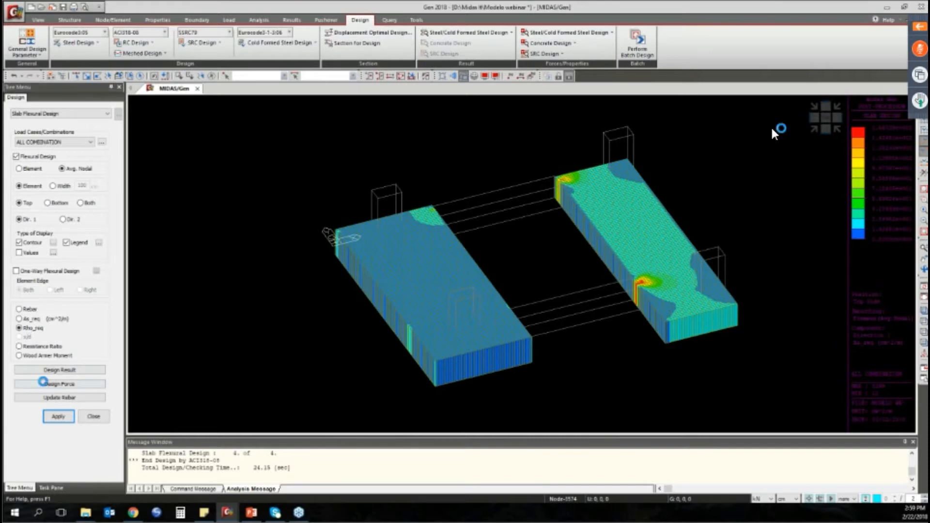
left_click(58, 417)
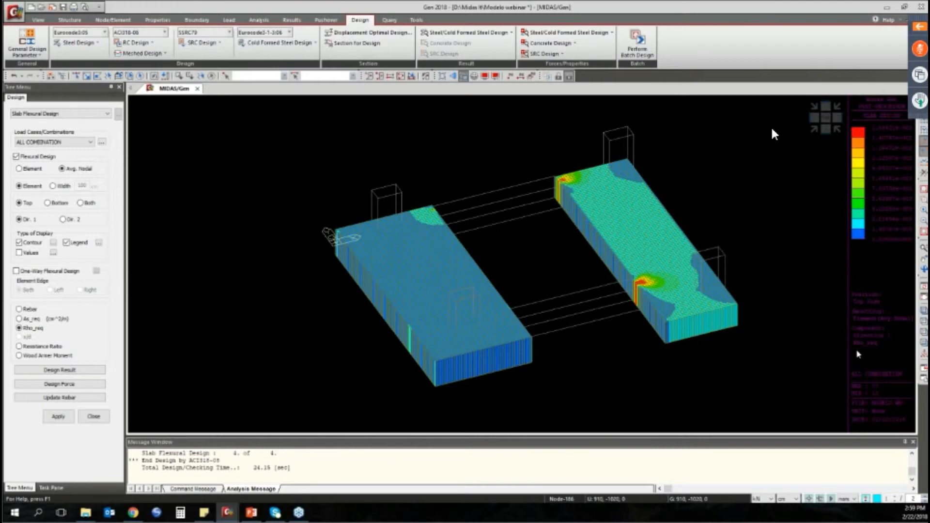
middle_click_drag(859, 355, 860, 402, "ctrl")
scroll(451, 293, "up", 1)
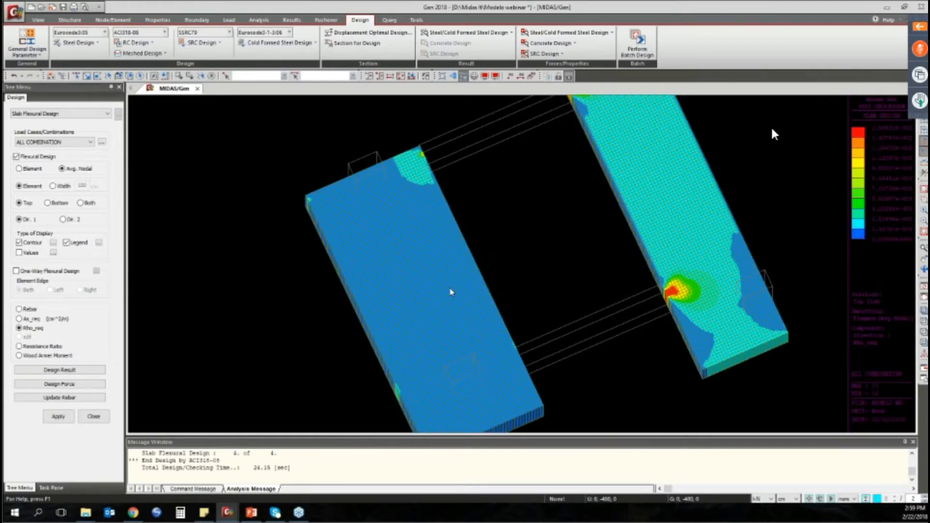
scroll(450, 292, "up", 3)
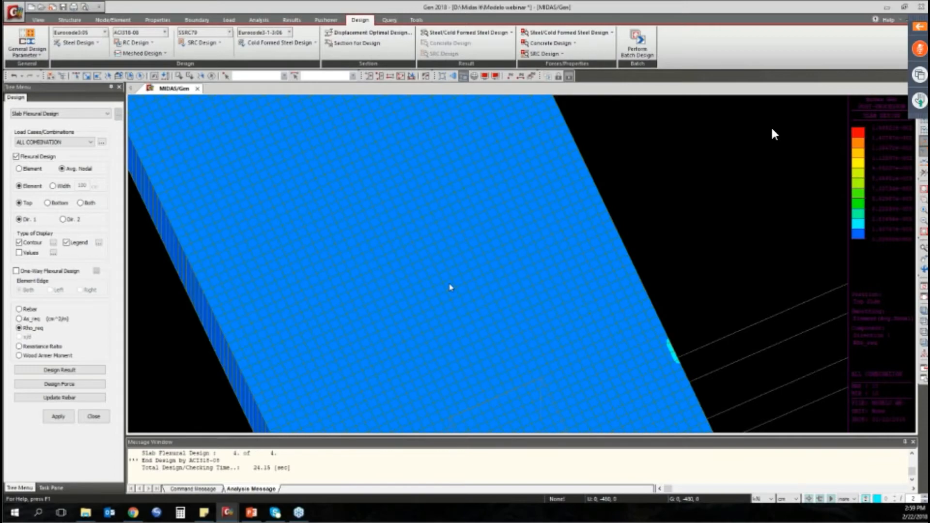
scroll(451, 288, "up", 2)
scroll(451, 289, "up", 1)
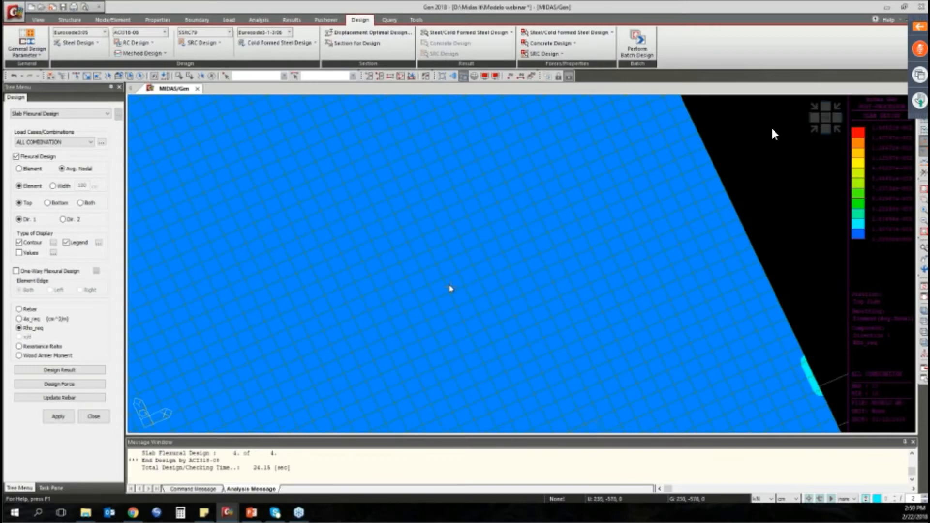
middle_click_drag(451, 288, 466, 253, "ctrl")
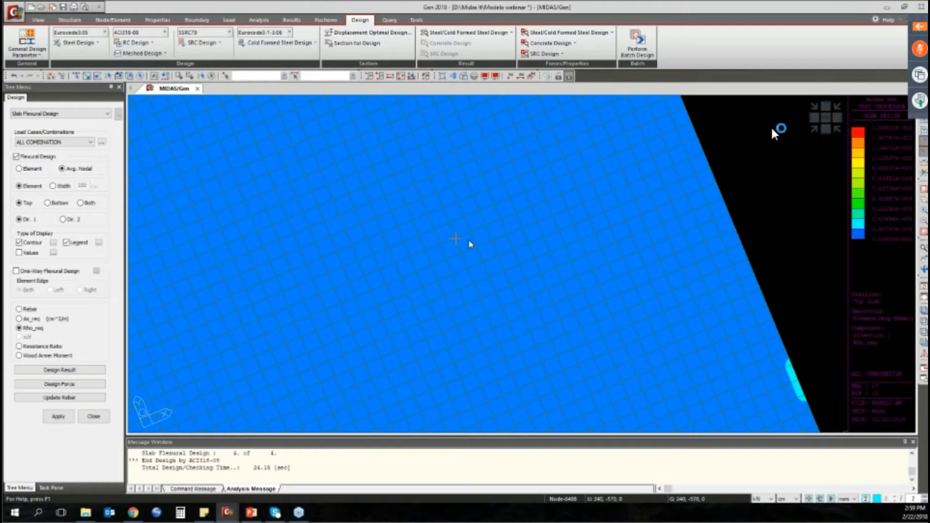
mouse_move(469, 244)
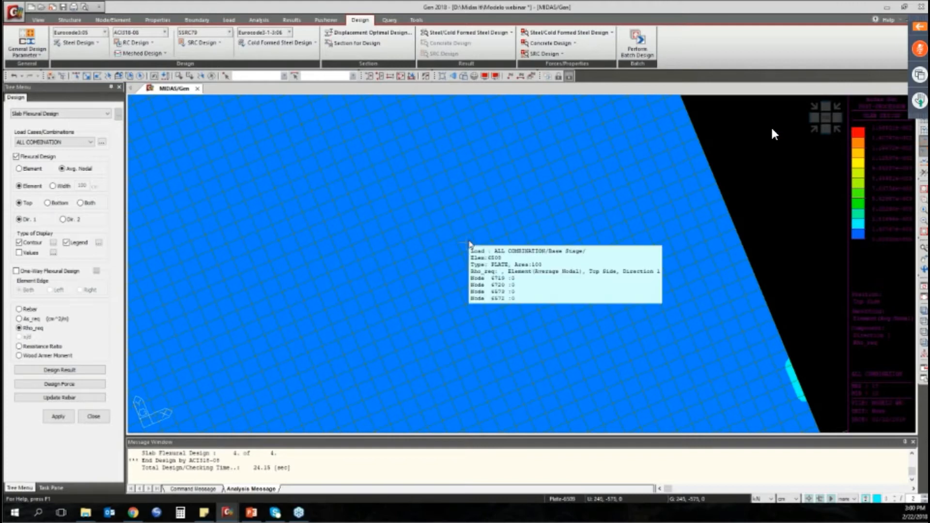
Step: Check the required reinforcement ratio of an element in the red zone where the tie beam meets the other footing
scroll(488, 247, "down", 3)
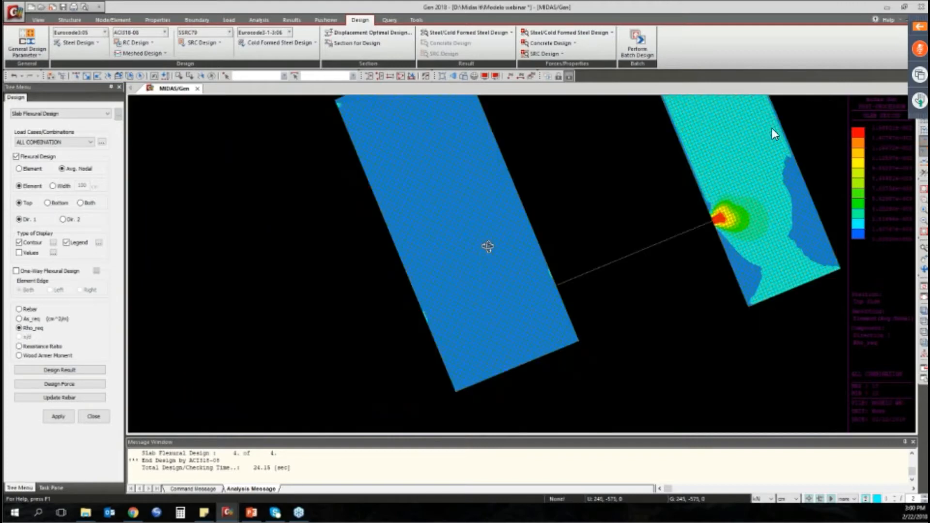
middle_click_drag(513, 207, 491, 213)
middle_click_drag(489, 251, 491, 274, "ctrl")
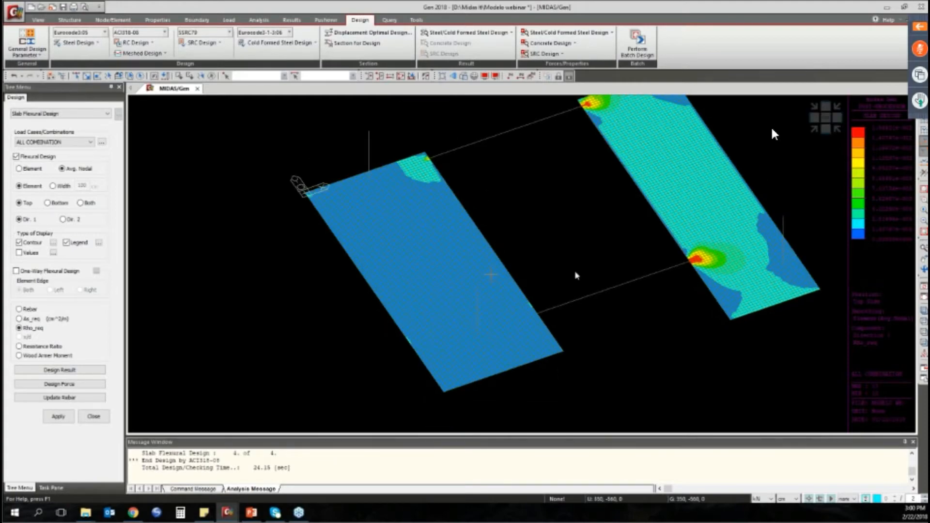
scroll(577, 276, "up", 3)
middle_click_drag(590, 294, 573, 299)
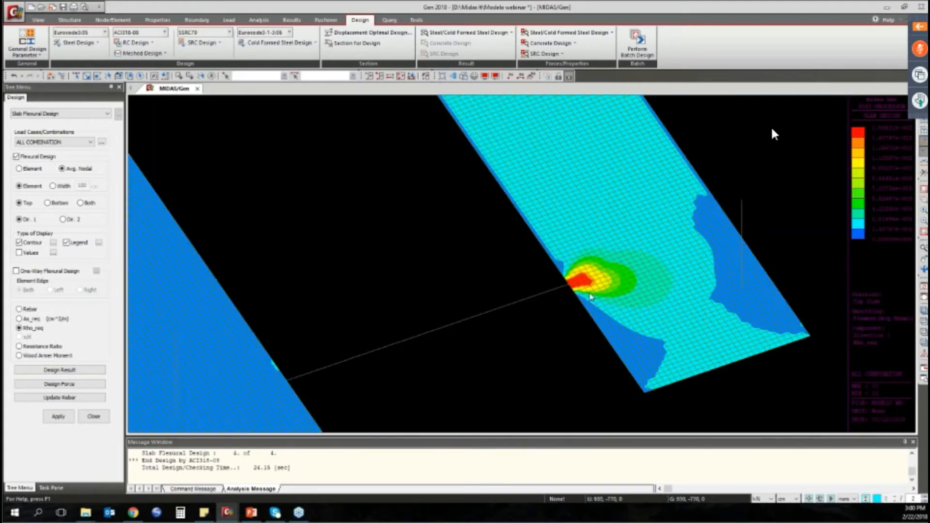
scroll(571, 299, "up", 4)
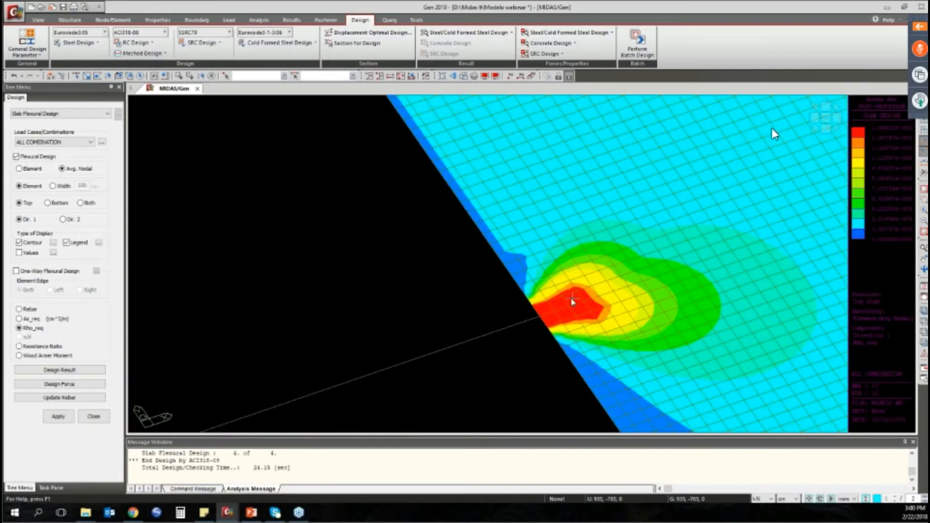
mouse_move(572, 301)
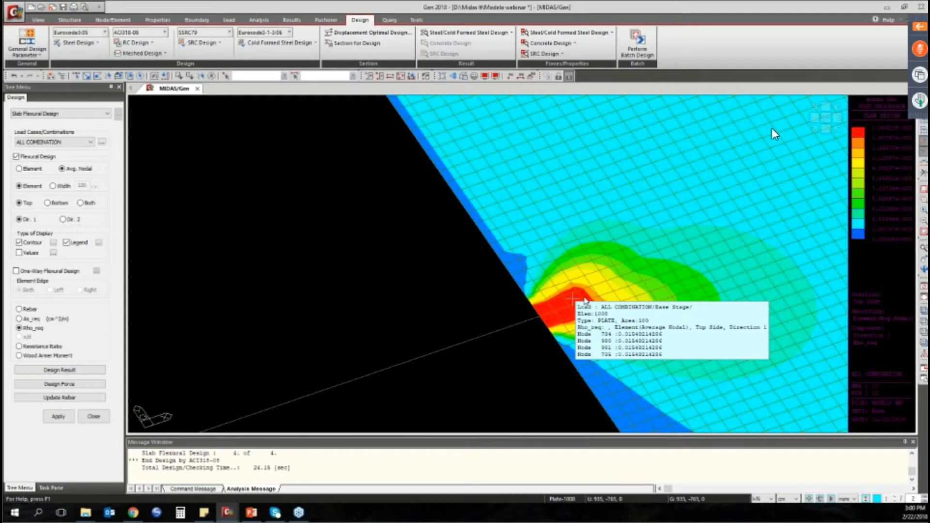
scroll(584, 297, "down", 3)
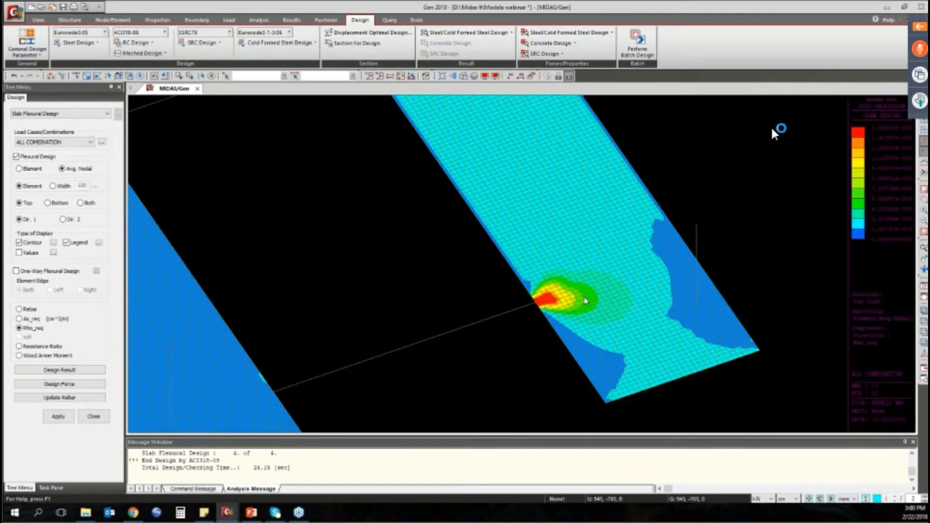
Step: Display the rebar contour for the bottom face of the footings in direction 1
left_click(19, 309)
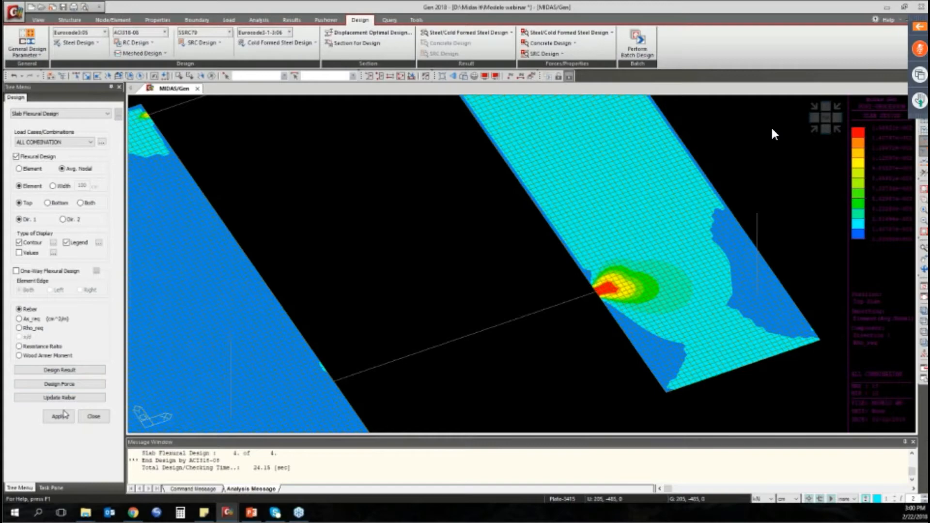
left_click(47, 203)
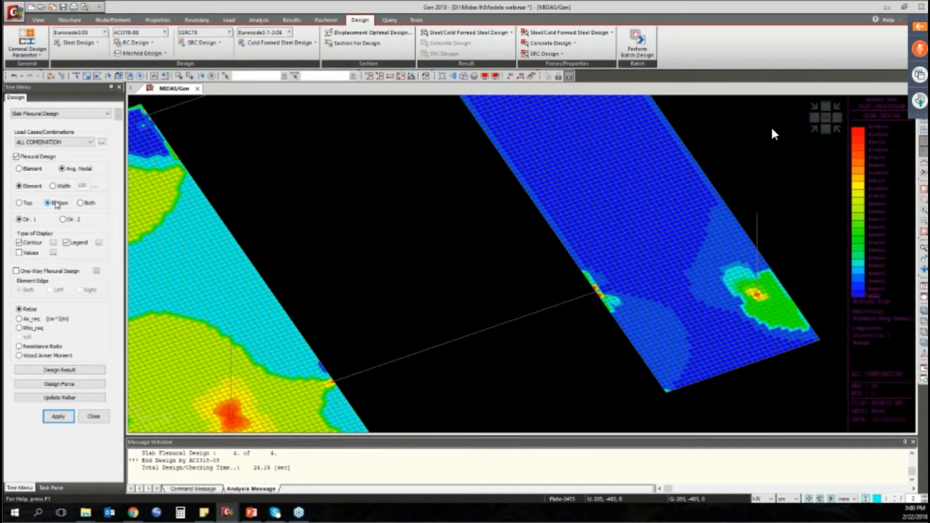
middle_click_drag(291, 291, 510, 243)
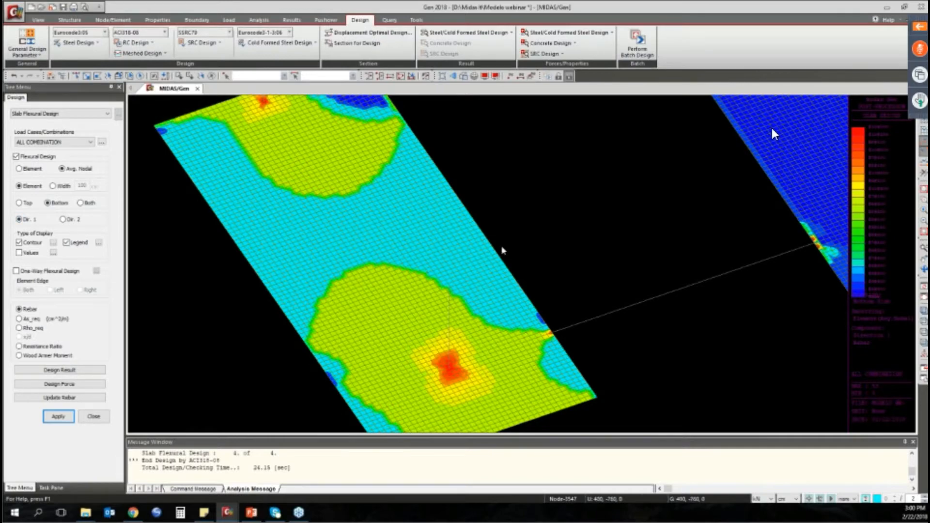
scroll(381, 292, "down", 2)
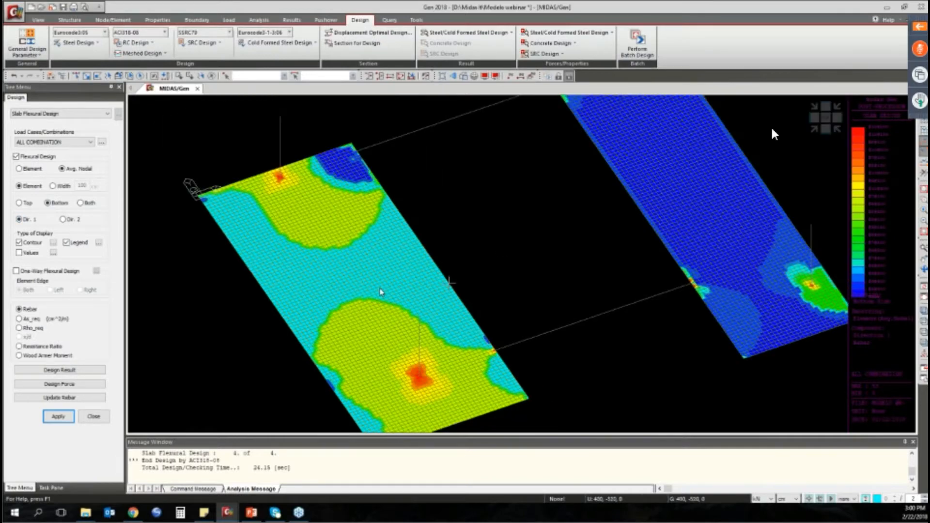
scroll(393, 277, "up", 1)
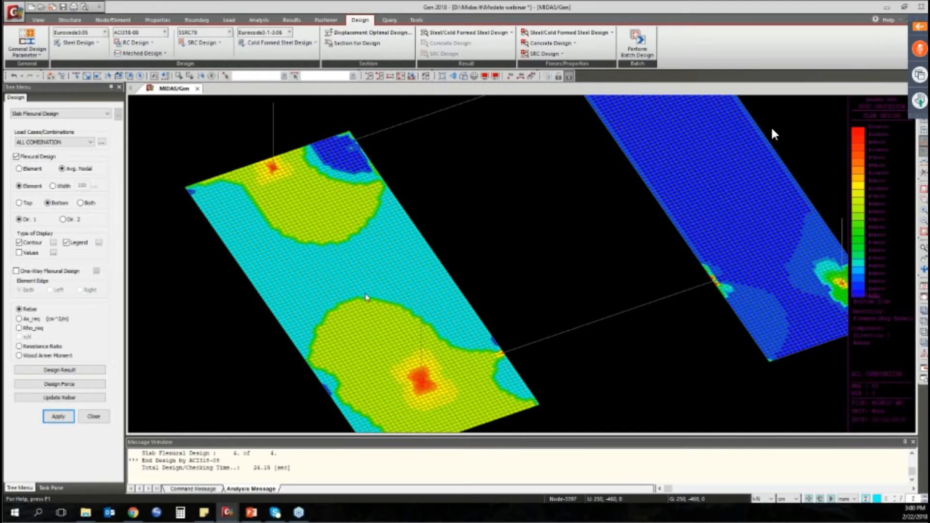
Step: Check the bottom rebar of an element at the upper edge of the yellow-green zone around the lower column
scroll(366, 297, "up", 3)
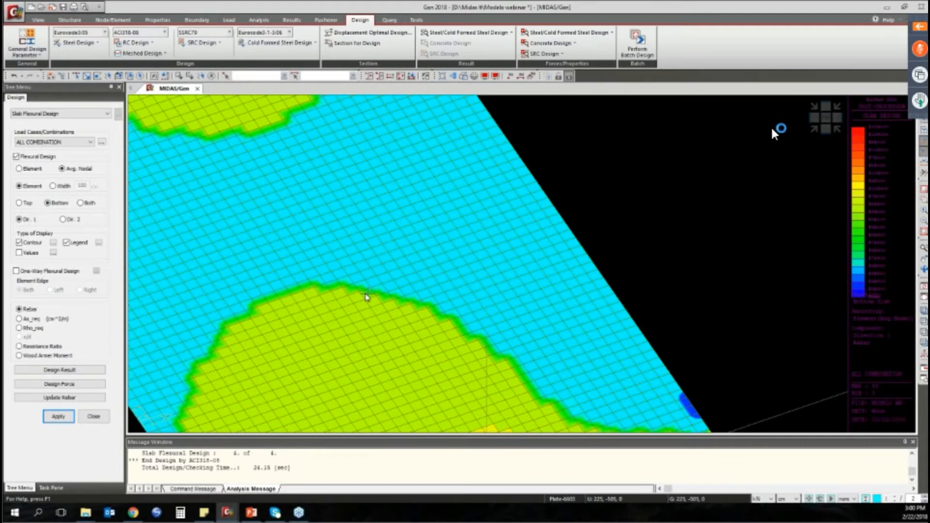
mouse_move(367, 297)
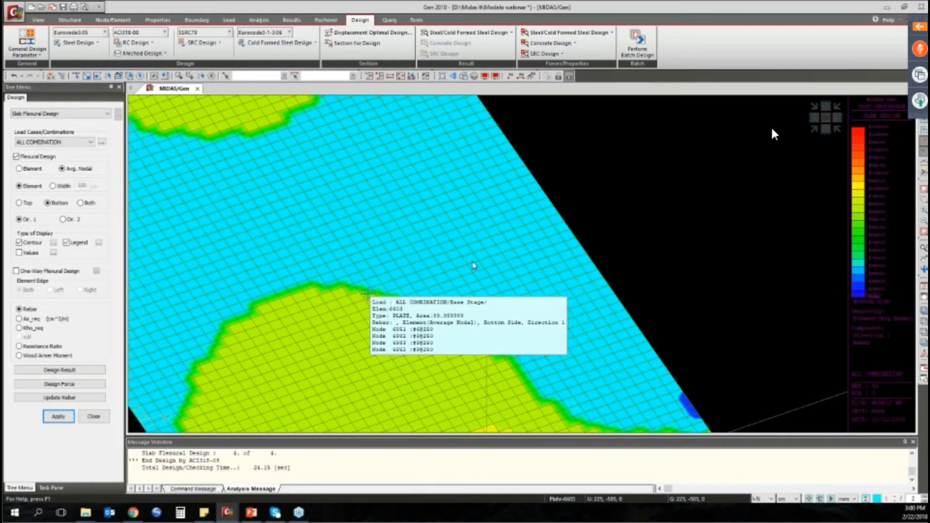
scroll(474, 265, "down", 2)
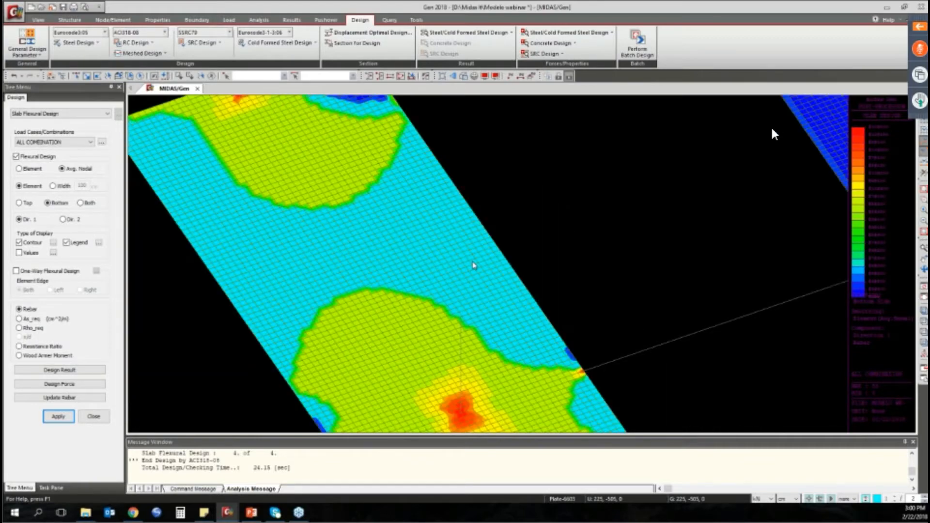
scroll(543, 235, "down", 3)
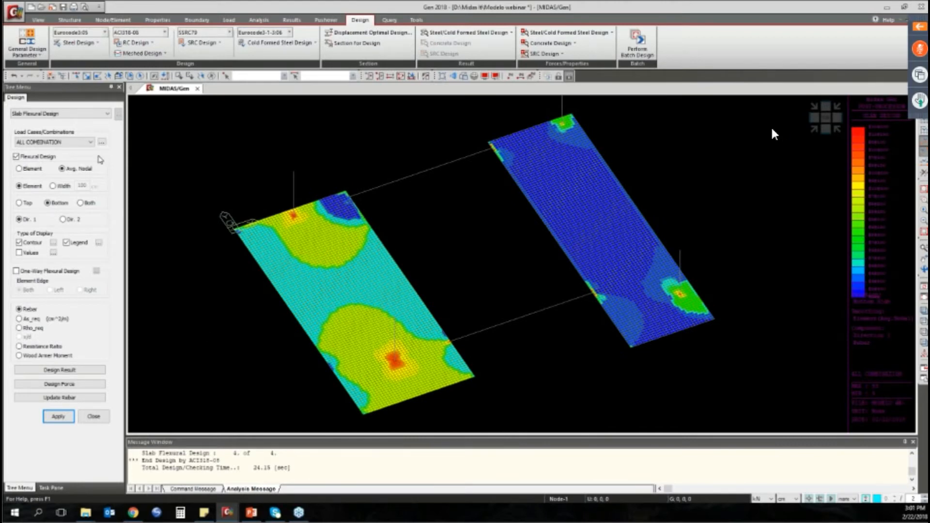
Step: Run the slab punching shear check by code for all combinations, with result values shown at each column
left_click(156, 55)
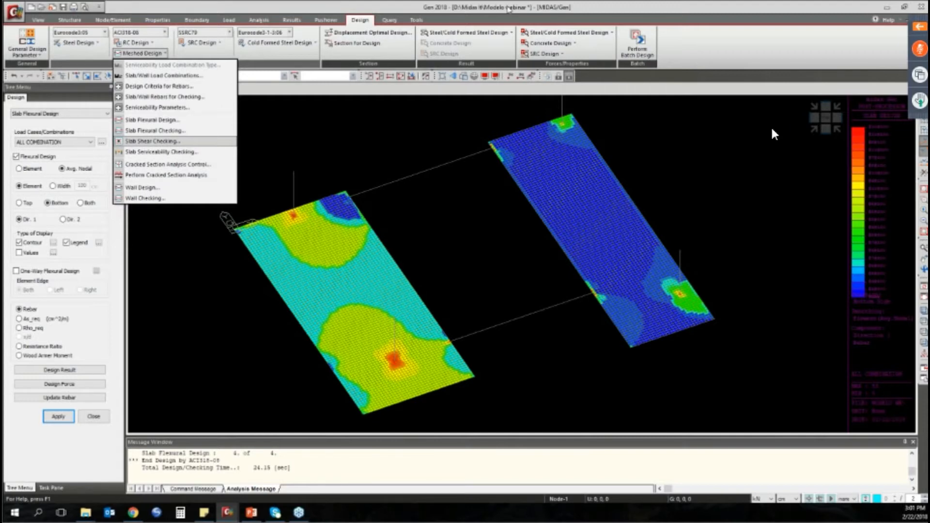
key("Return")
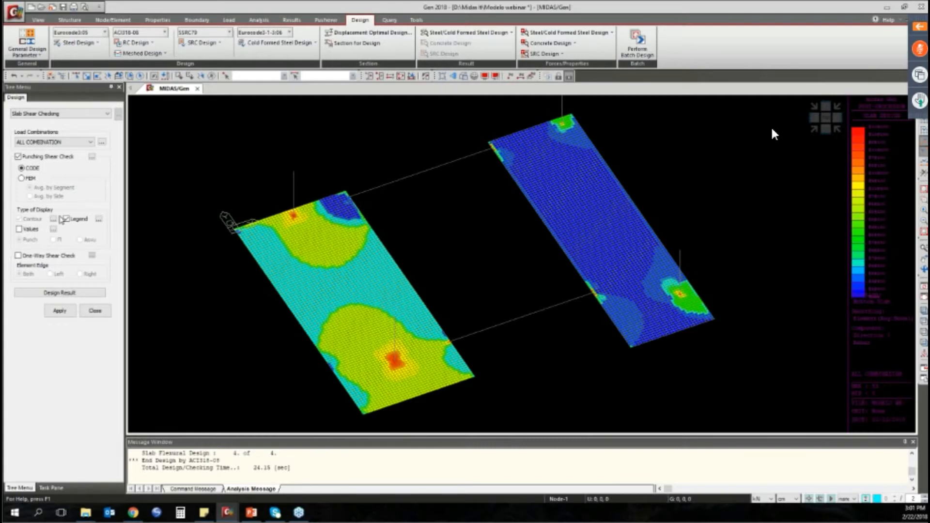
left_click(18, 156)
left_click(17, 157)
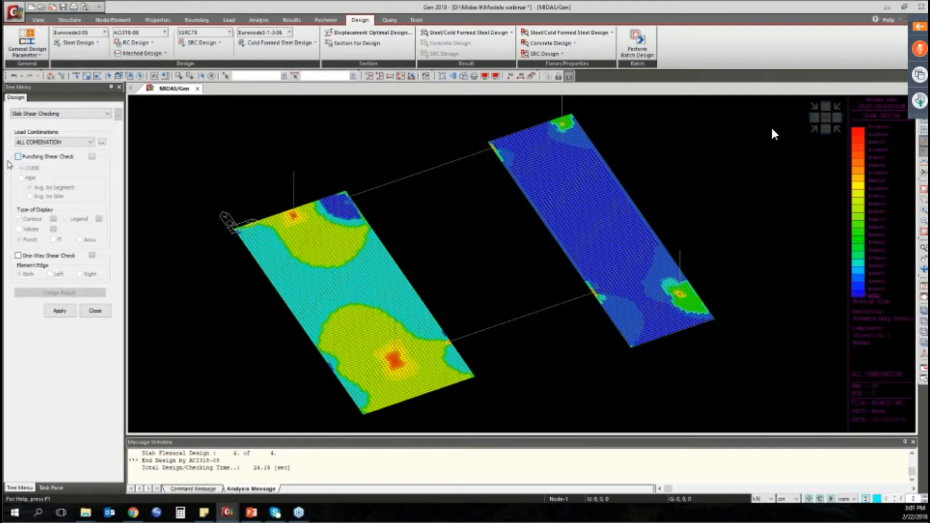
left_click(18, 156)
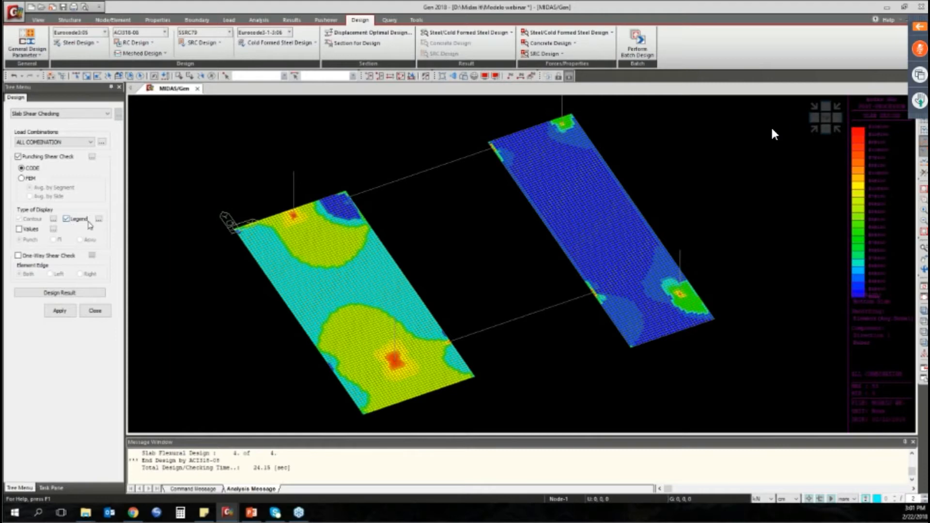
left_click(19, 229)
left_click(59, 312)
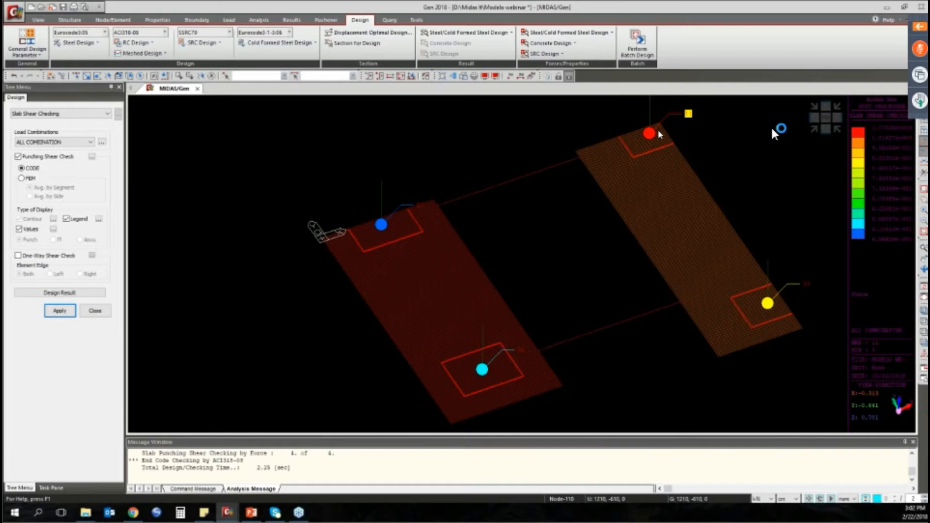
mouse_move(683, 141)
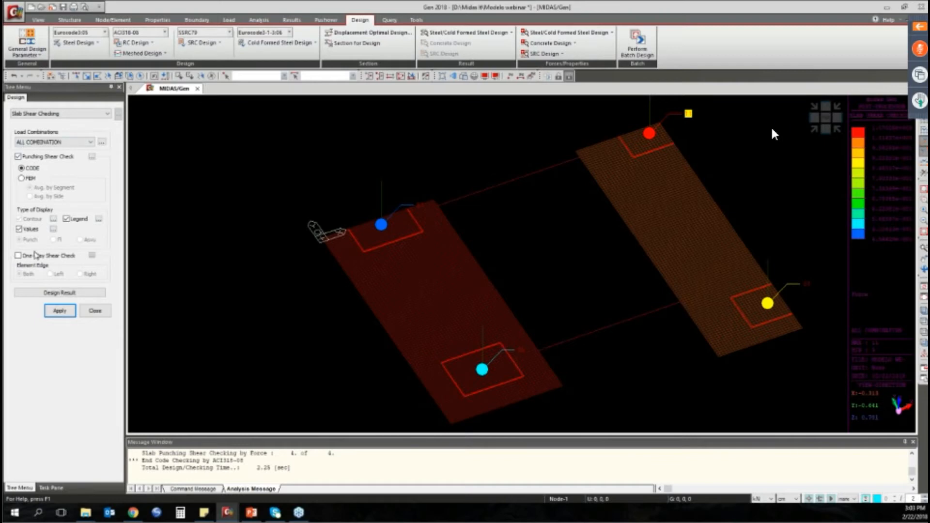
Step: Enable the one-way shear check and add a lengthwise cutting line at X = 340, beside the columns of the footing at the origin
left_click(18, 256)
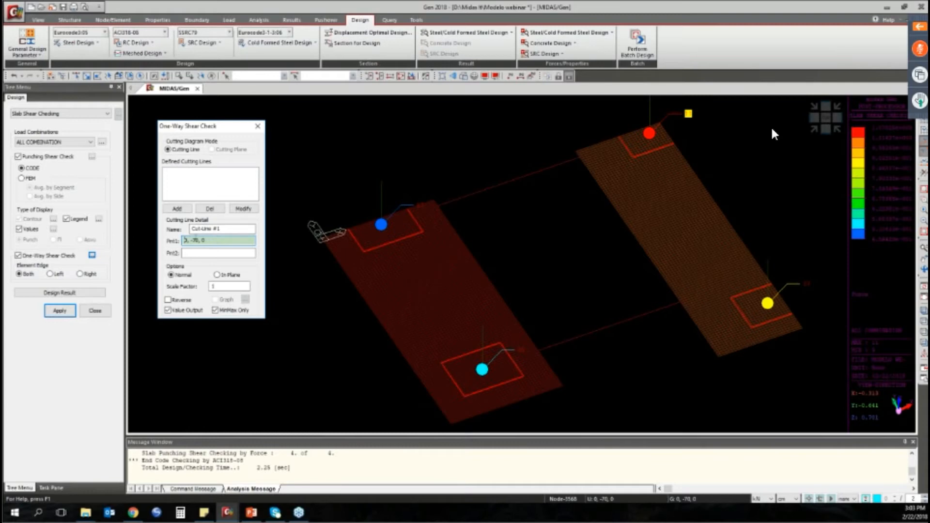
left_click(222, 230)
left_click(223, 230)
left_click(542, 393)
left_click(545, 393)
left_click(416, 208)
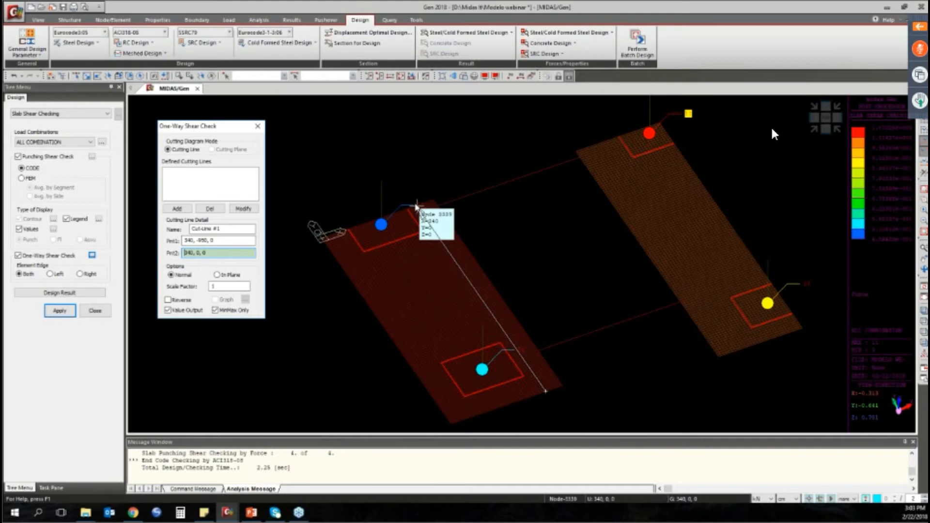
left_click(532, 442)
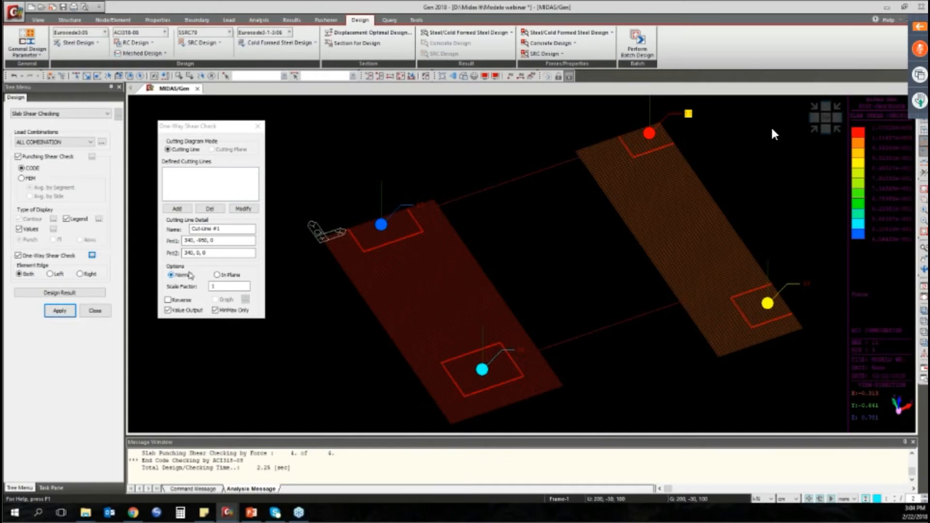
left_click(178, 209)
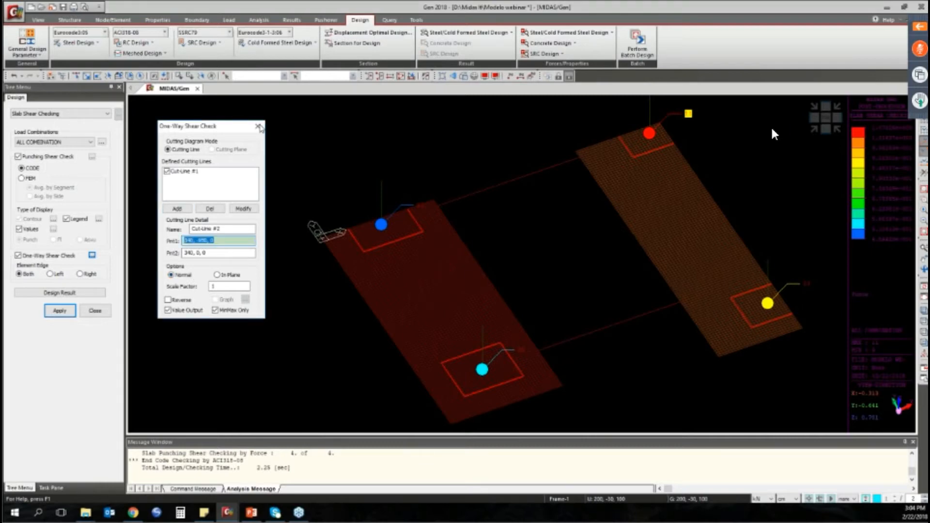
Step: Run the shear check with the cutting line and view the one-way shear diagram along the footing from a low angle
left_click(60, 311)
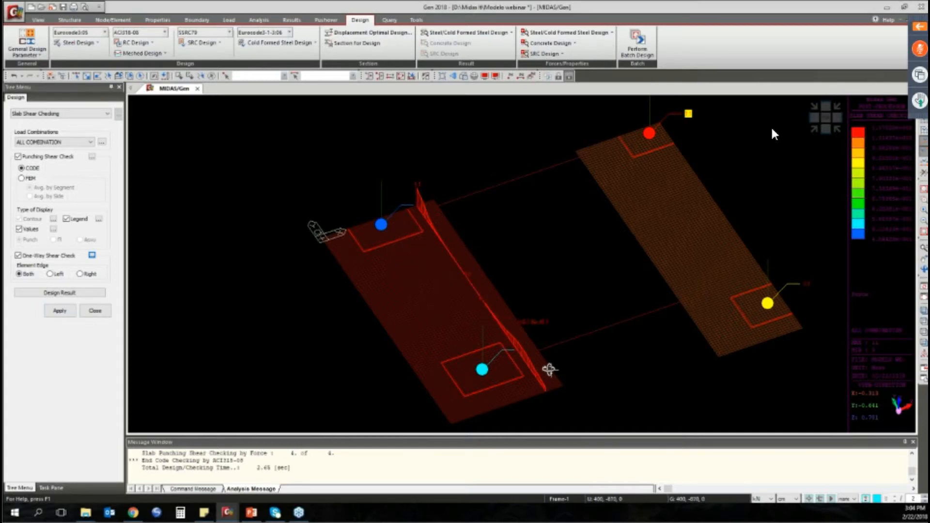
middle_click_drag(549, 370, 545, 319, "ctrl")
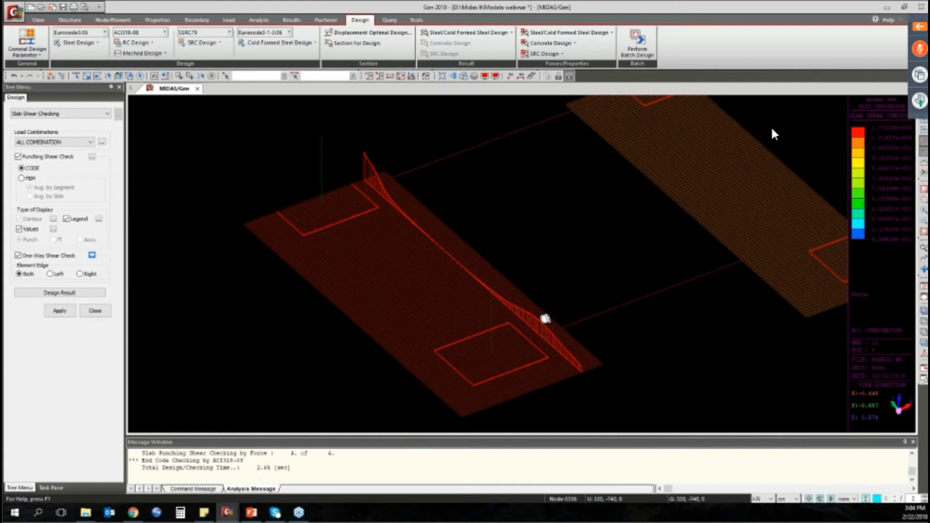
scroll(545, 319, "up", 2)
middle_click_drag(546, 319, 611, 352)
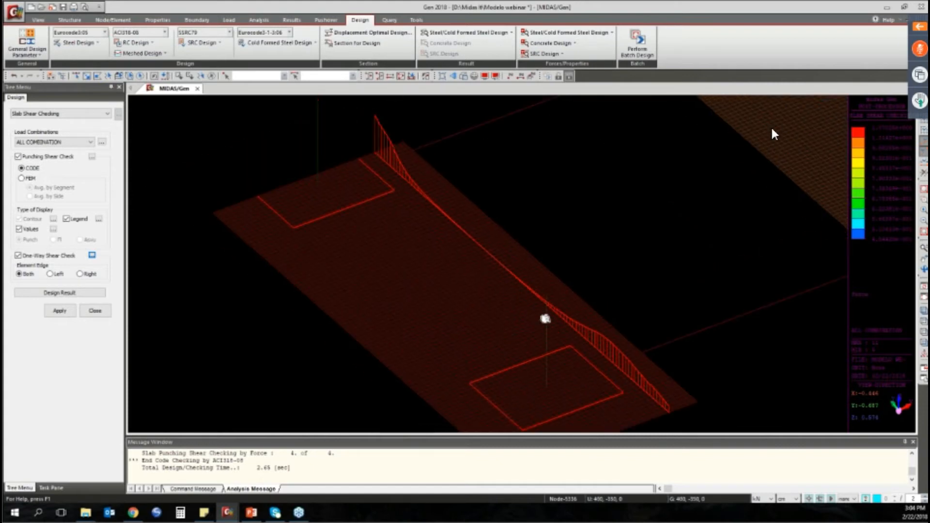
middle_click_drag(545, 319, 561, 352)
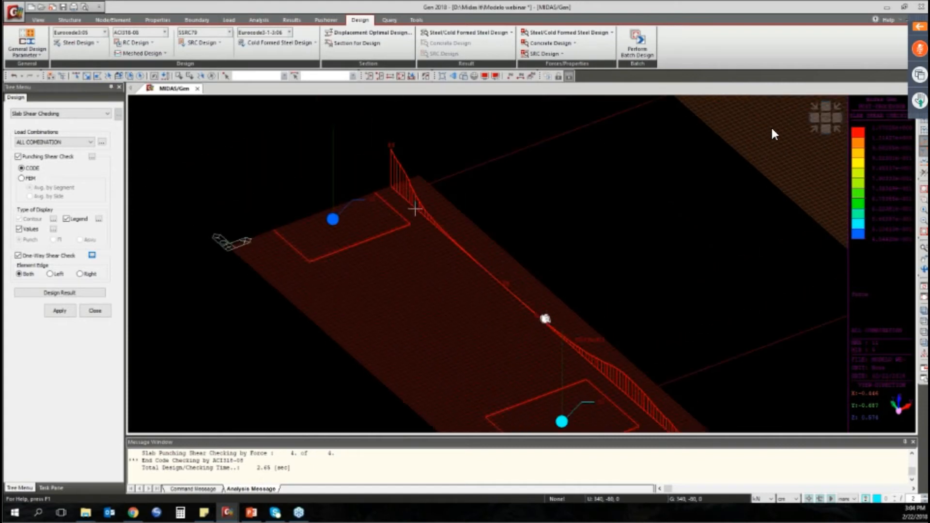
middle_click_drag(545, 319, 500, 276)
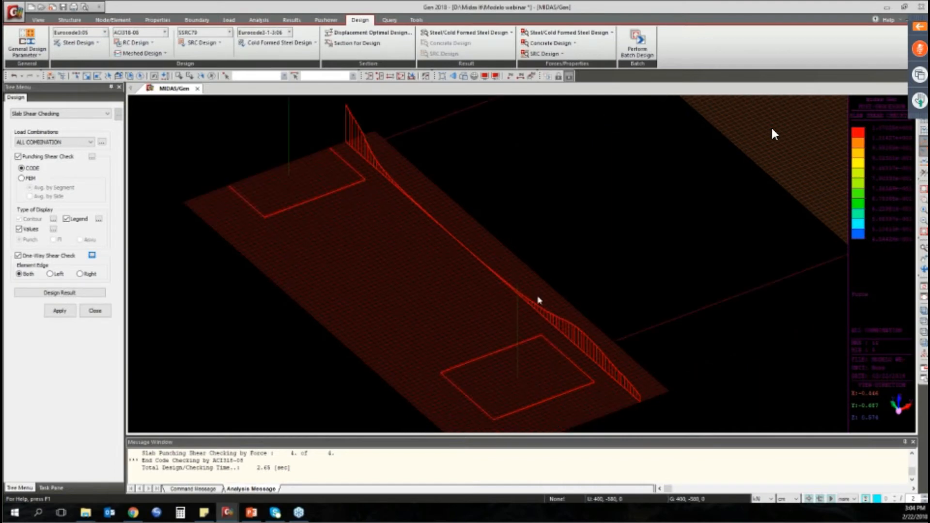
middle_click_drag(553, 290, 512, 270)
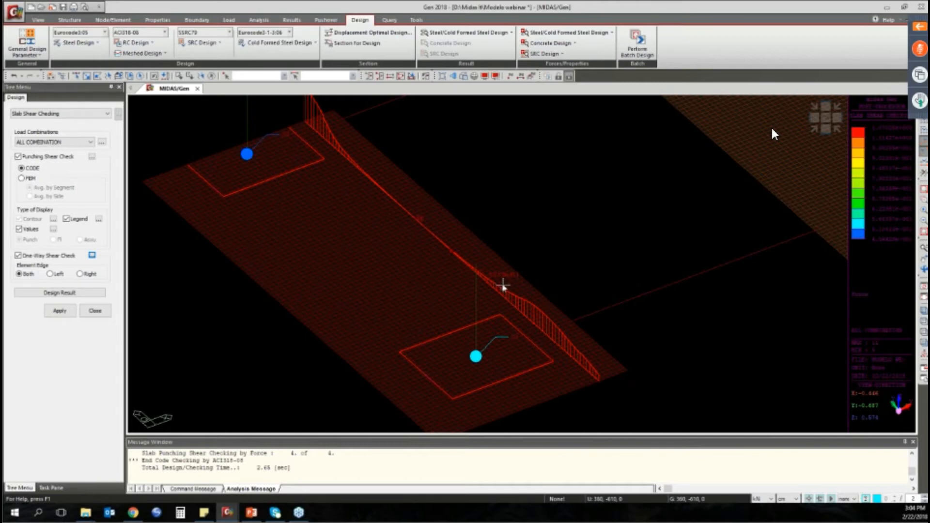
middle_click_drag(503, 285, 503, 285, "ctrl")
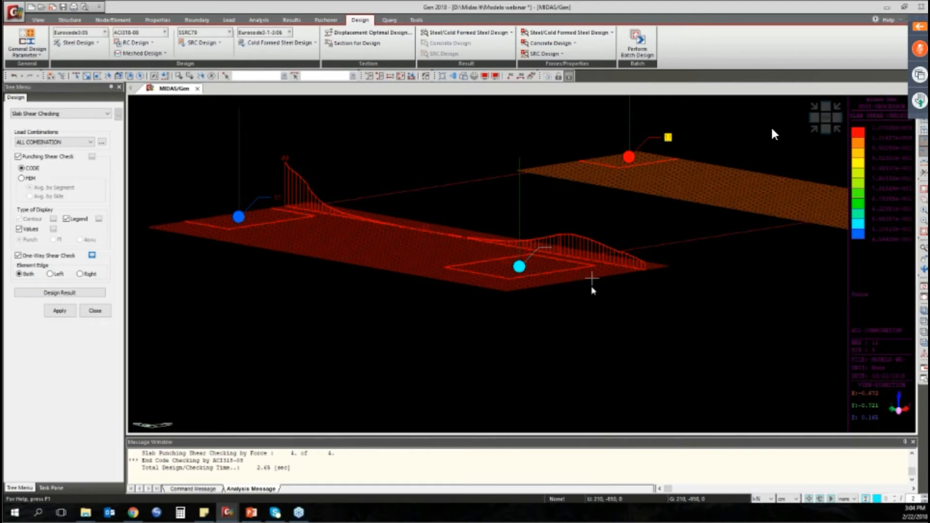
Step: Examine the one-way shear value labelled on the cutting line above the lower column
scroll(592, 279, "up", 5)
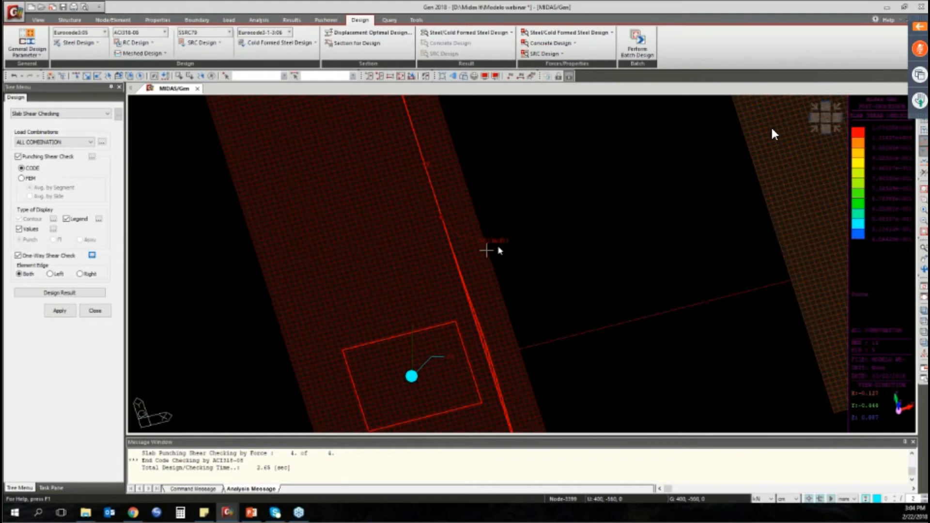
scroll(499, 250, "up", 1)
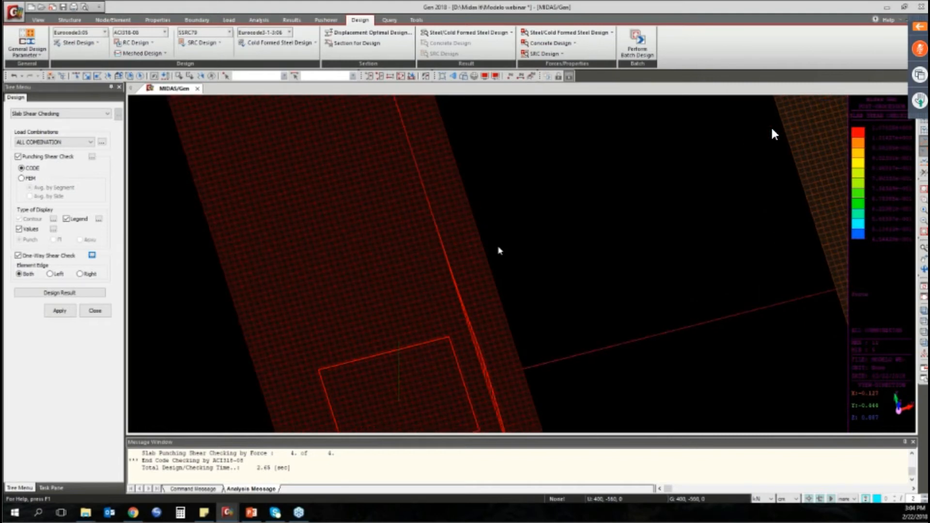
mouse_move(484, 254)
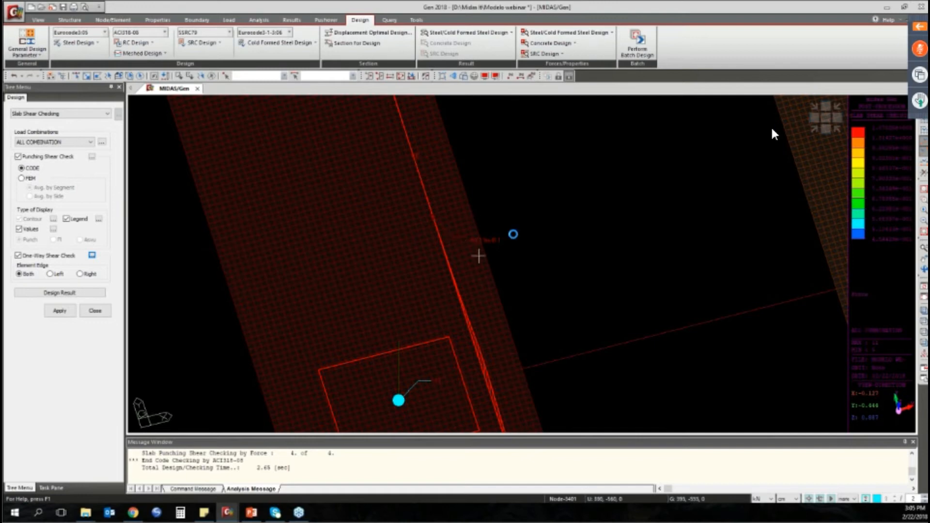
scroll(513, 234, "down", 1)
scroll(477, 251, "down", 1)
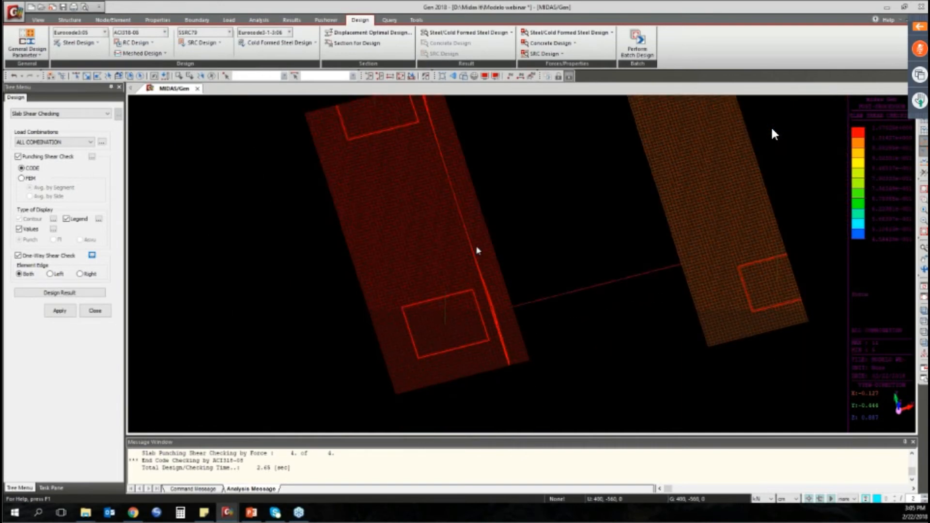
scroll(477, 251, "up", 1)
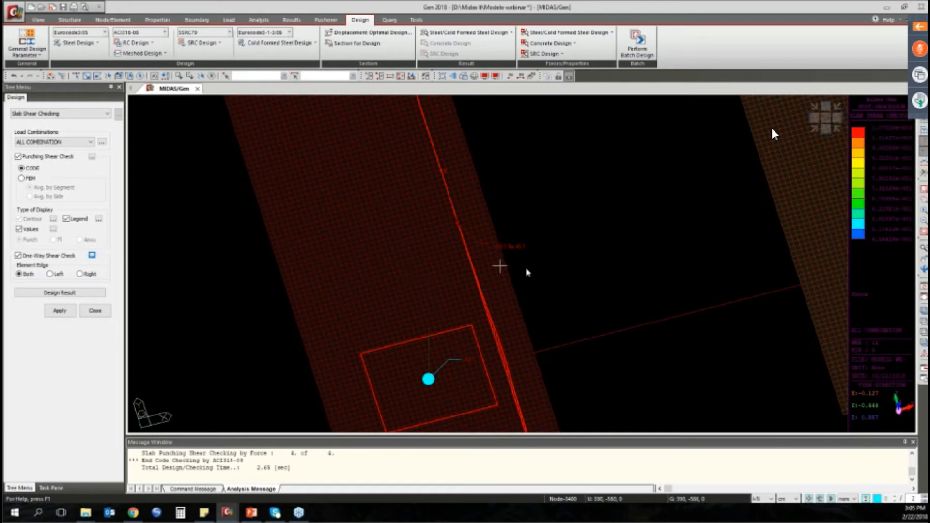
mouse_move(528, 272)
scroll(501, 250, "down", 3)
Step: Open the detailed shear design results and read the parameters, critical section and concrete shear capacity of the domain 1 punching check
middle_click_drag(452, 291, 614, 182, "ctrl")
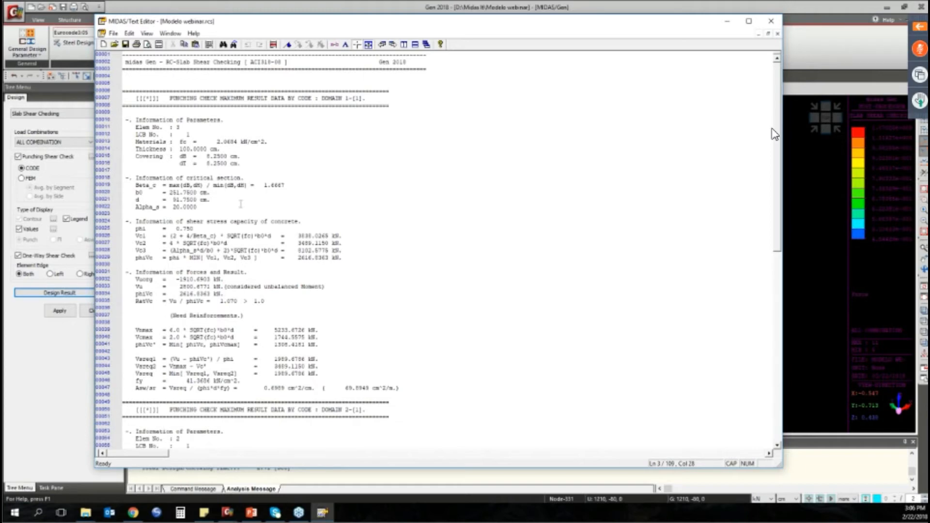
scroll(241, 204, "down", 3)
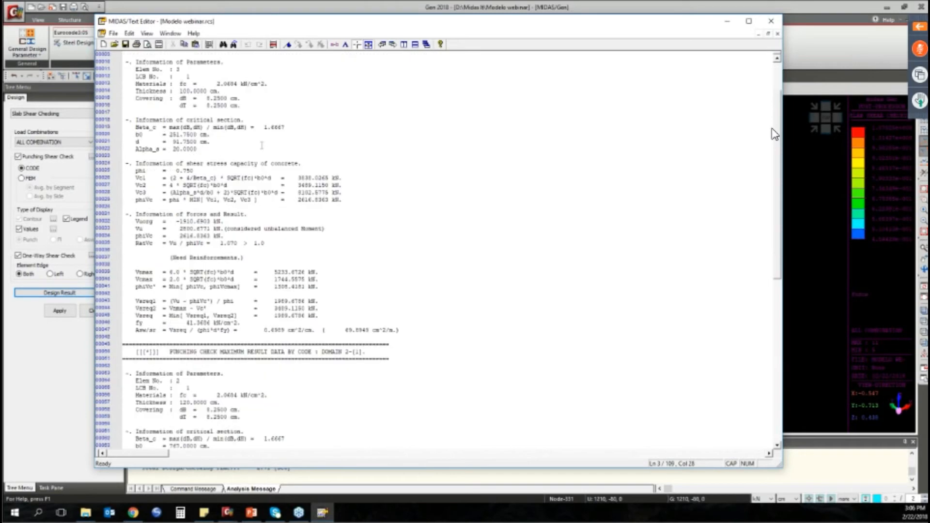
scroll(261, 145, "up", 3)
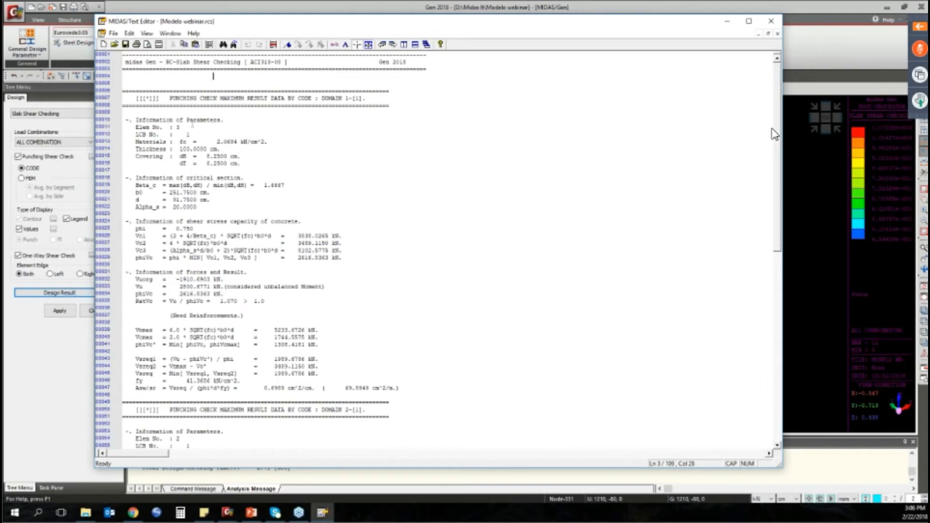
left_click_drag(207, 127, 135, 120)
left_click_drag(207, 127, 234, 120)
scroll(173, 113, "down", 1)
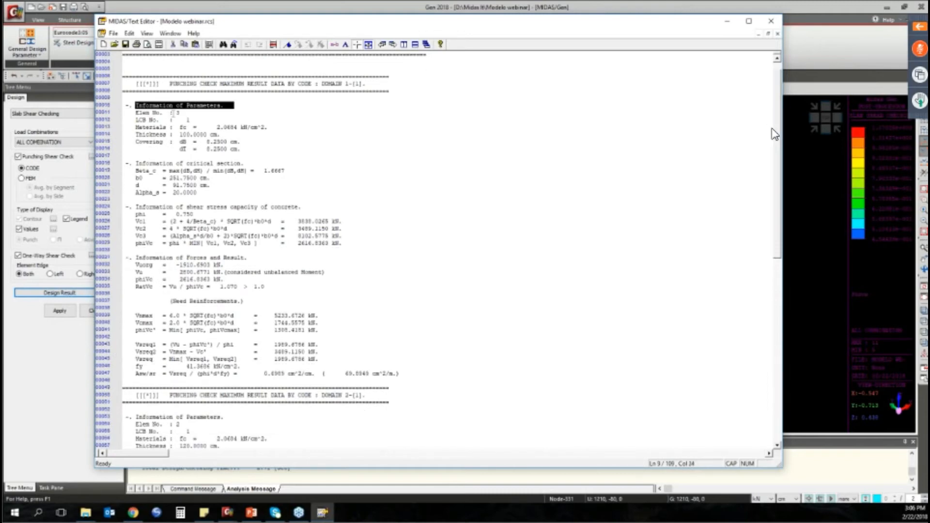
scroll(775, 134, "down", 4)
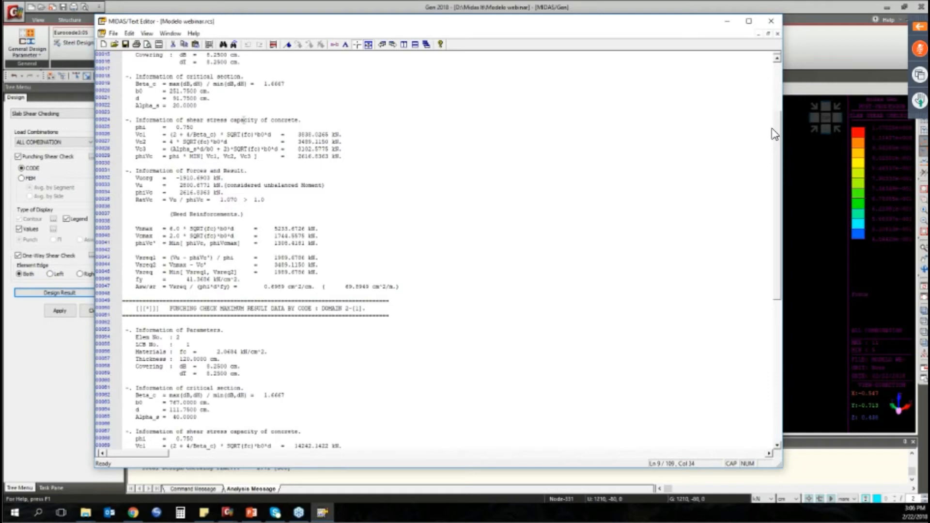
scroll(775, 134, "down", 3)
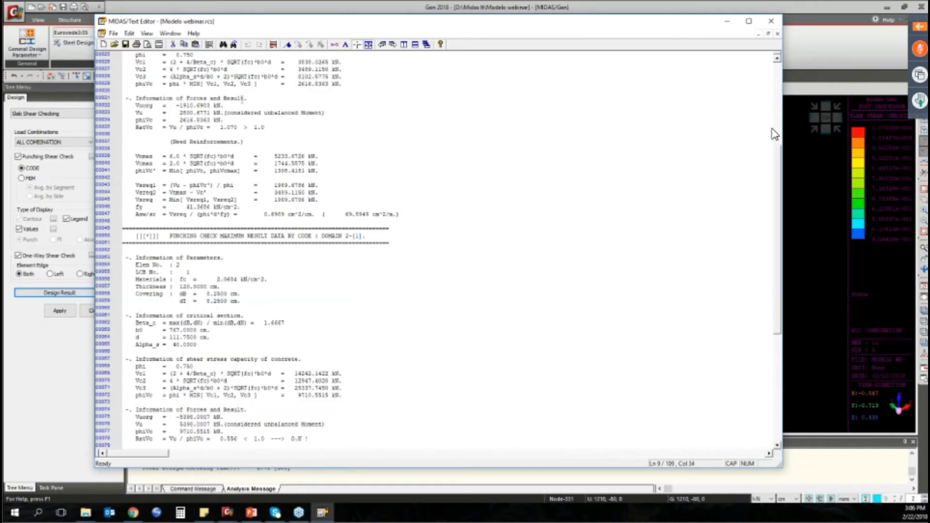
Step: Examine the forces, the Vu / phiVc ratio and the reinforcement verdict of the domain 1 punching check
left_click(239, 120)
scroll(774, 135, "down", 1)
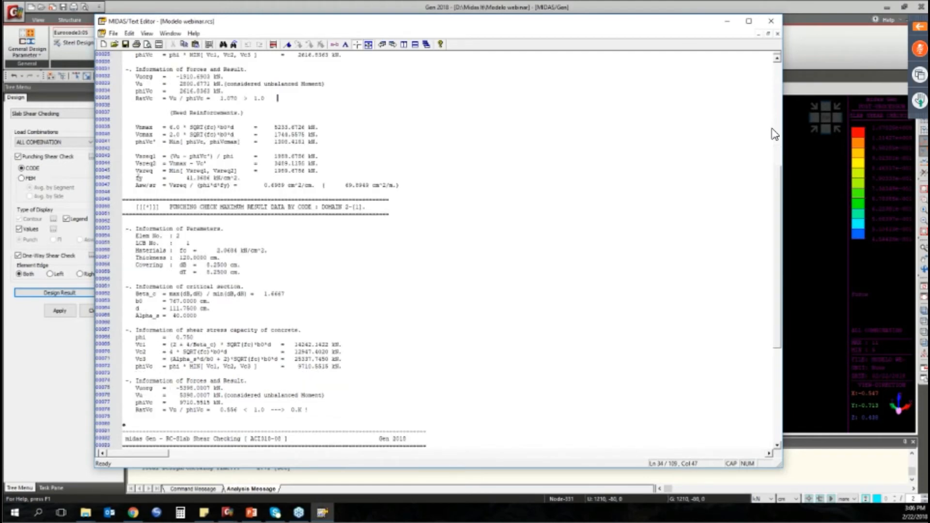
scroll(775, 135, "down", 1)
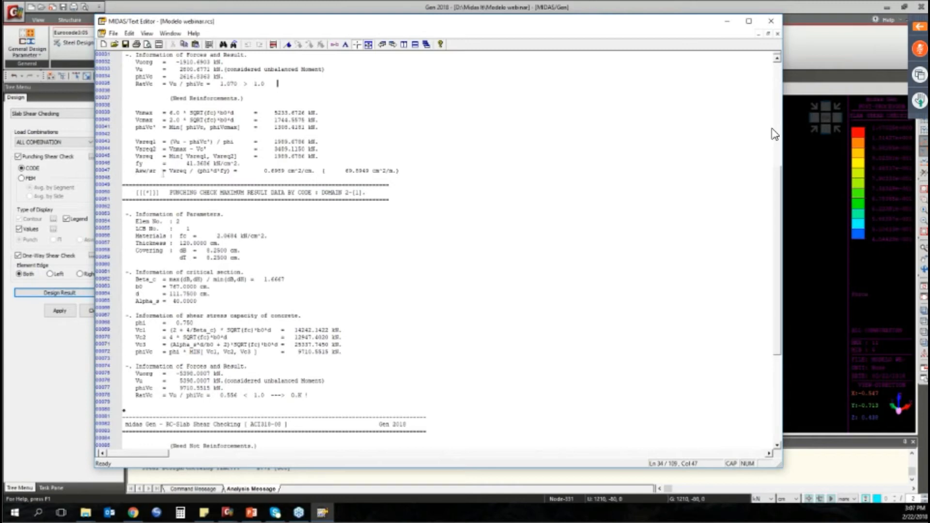
left_click_drag(135, 170, 169, 177)
scroll(258, 116, "up", 1)
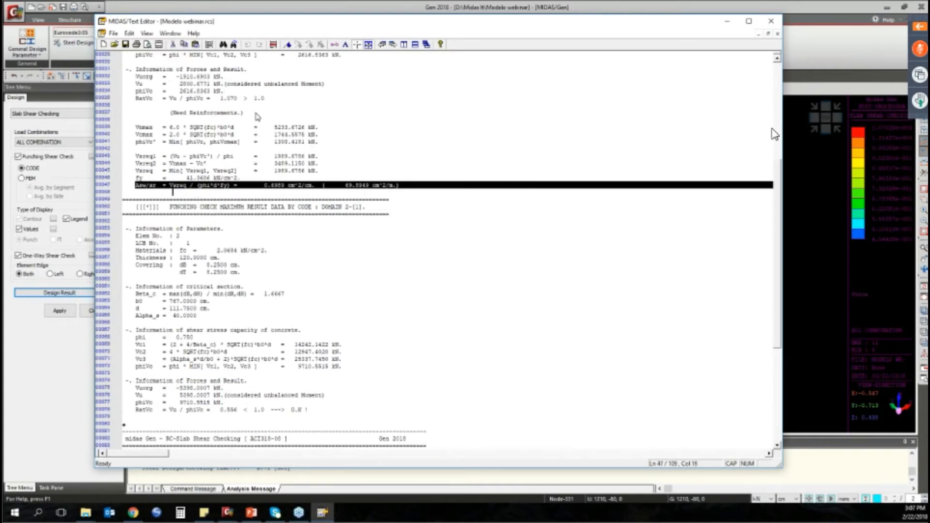
left_click_drag(163, 113, 257, 117)
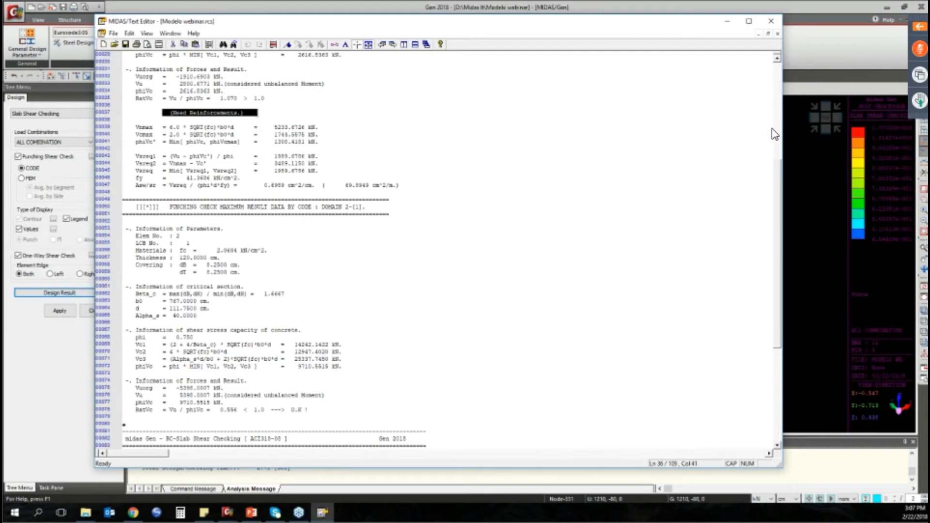
left_click_drag(182, 70, 245, 99)
key("Down")
key("shift+Left")
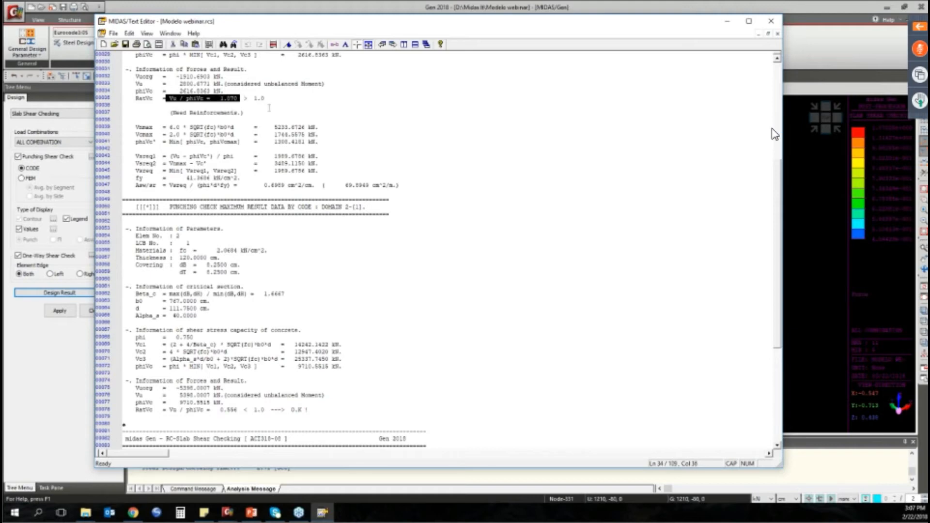
key("Down")
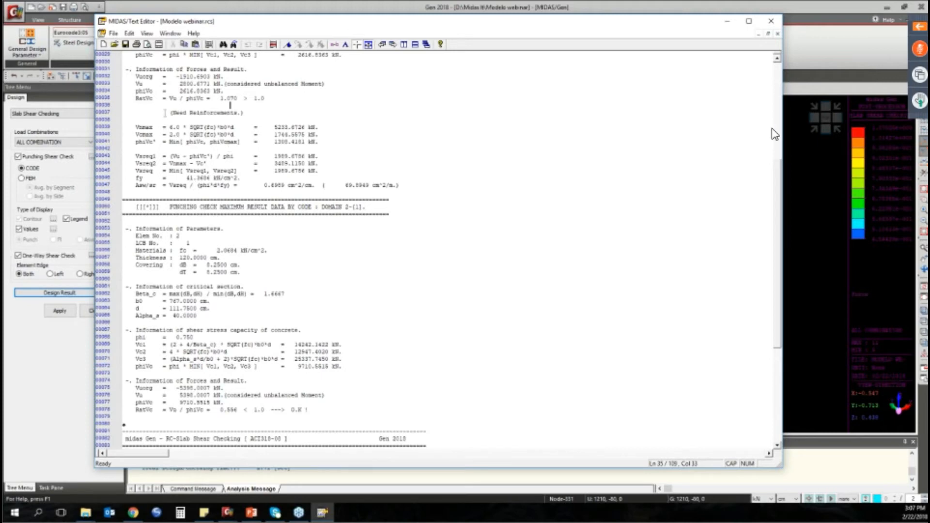
left_click_drag(163, 113, 250, 118)
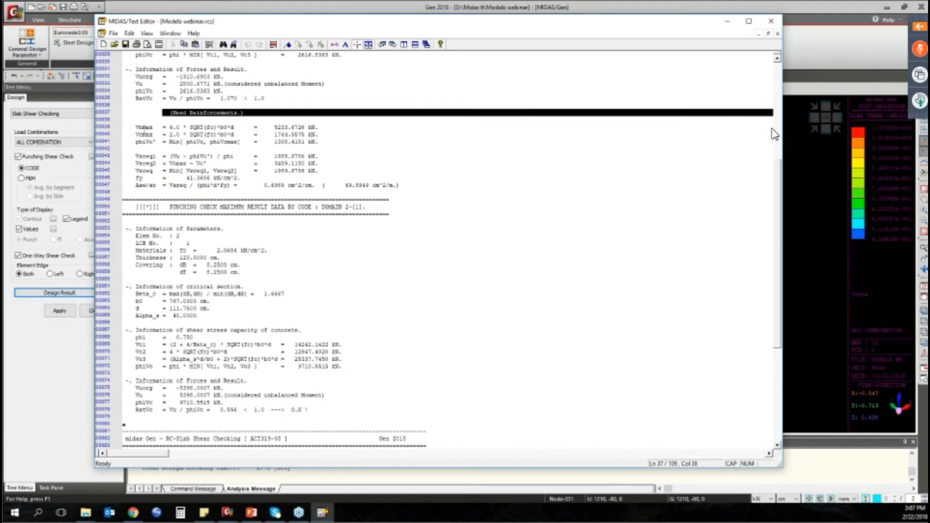
Step: Examine the domain 1 shear reinforcement calculation from Vnmax down to the required Asw/sr
left_click(144, 130)
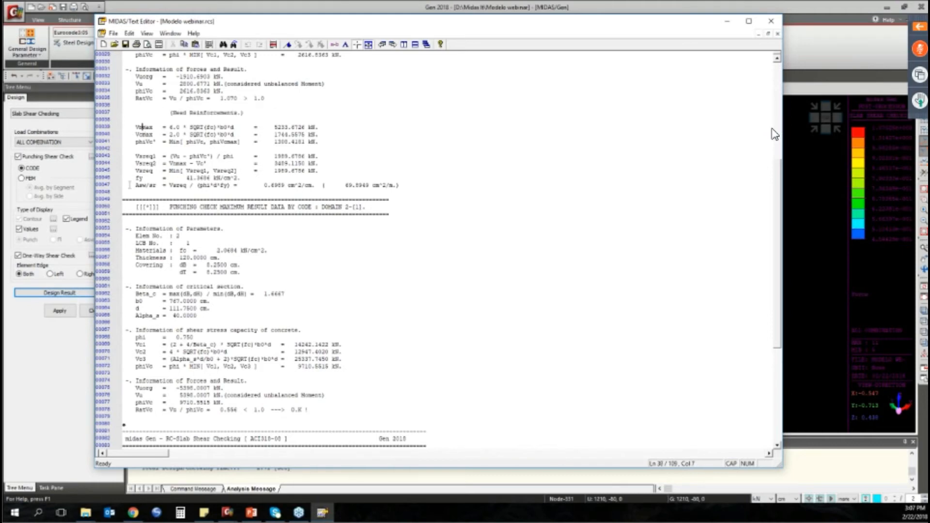
key("shift+Down")
key("shift+Down")
key("shift+Down")
key("shift+Down")
key("shift+Down")
key("shift+Down")
key("shift+End")
left_click(129, 185)
key("shift+End")
key("shift+Down")
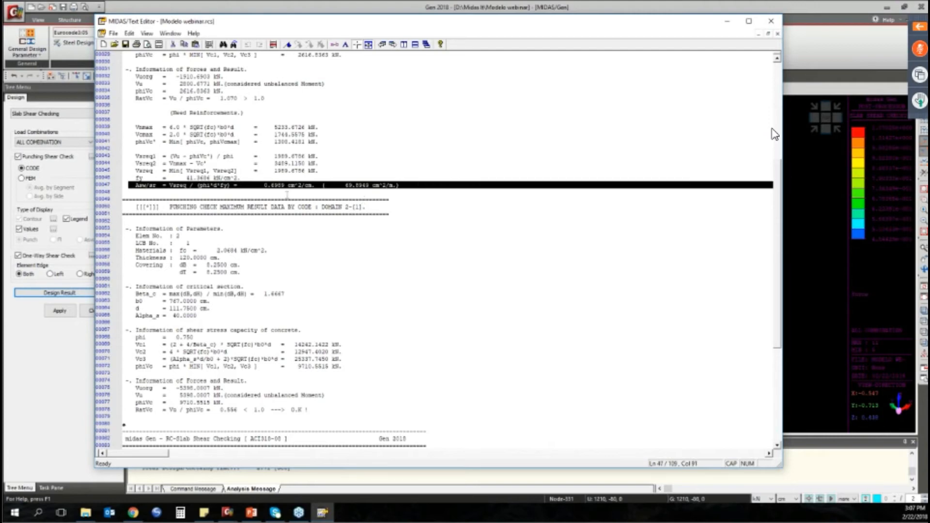
left_click(287, 194)
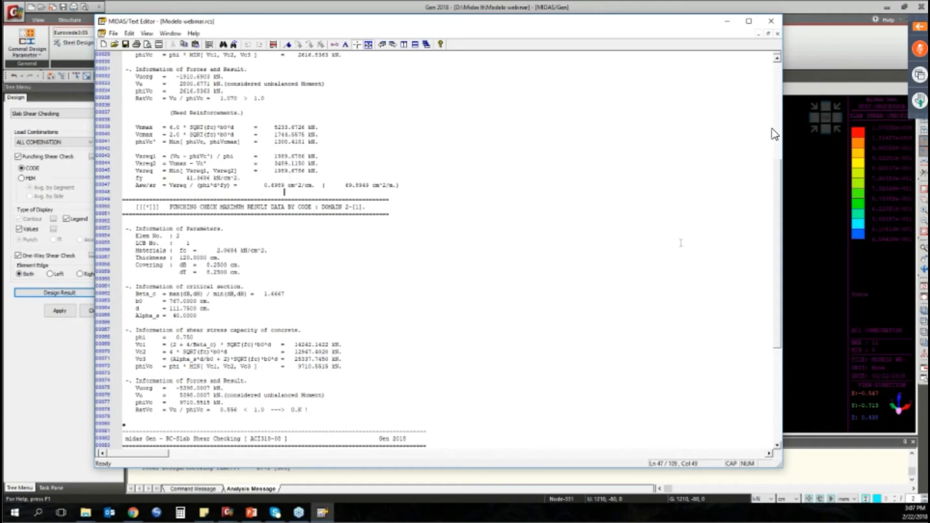
Step: Move the report aside briefly to see the footings in the model, and read the domain 2 punching check
left_click_drag(485, 21, 181, 34)
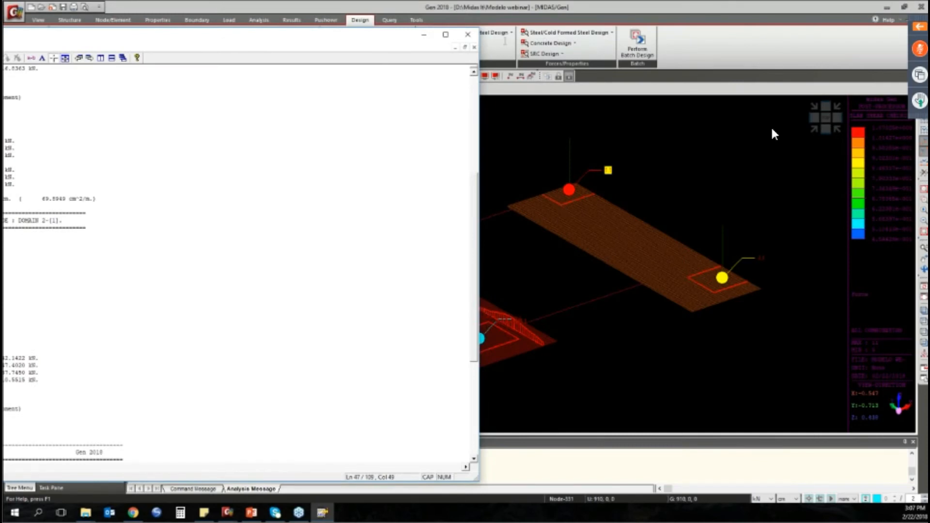
left_click_drag(181, 34, 479, 16)
scroll(267, 236, "down", 1)
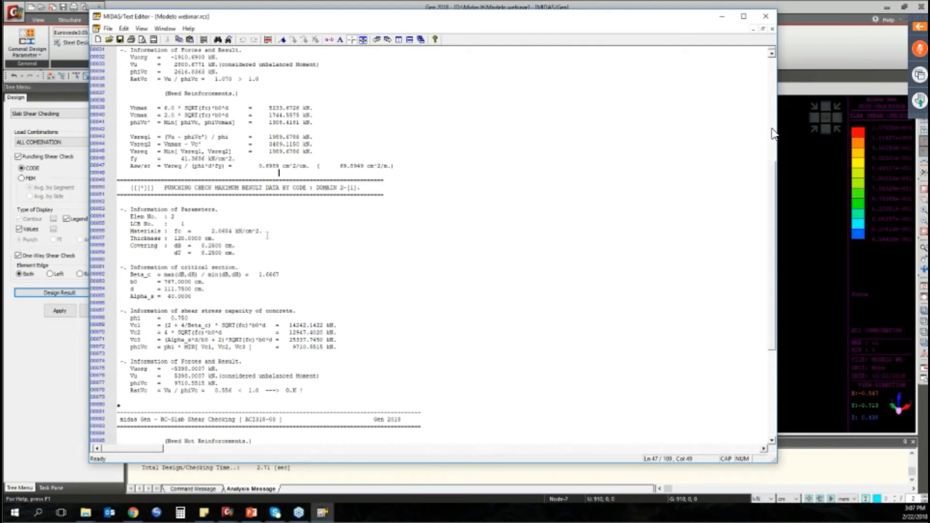
scroll(383, 171, "down", 2)
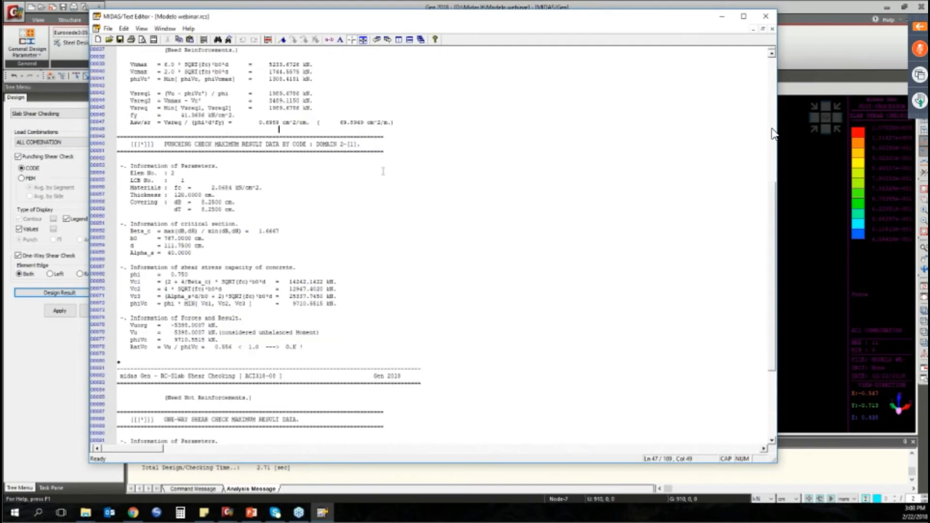
scroll(383, 171, "down", 1)
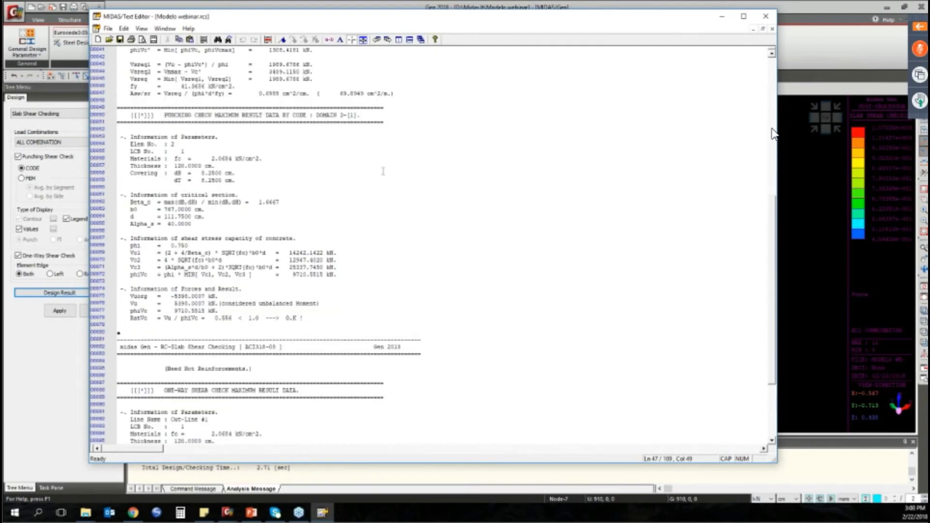
left_click_drag(384, 171, 147, 115)
left_click(154, 130)
scroll(264, 239, "down", 1)
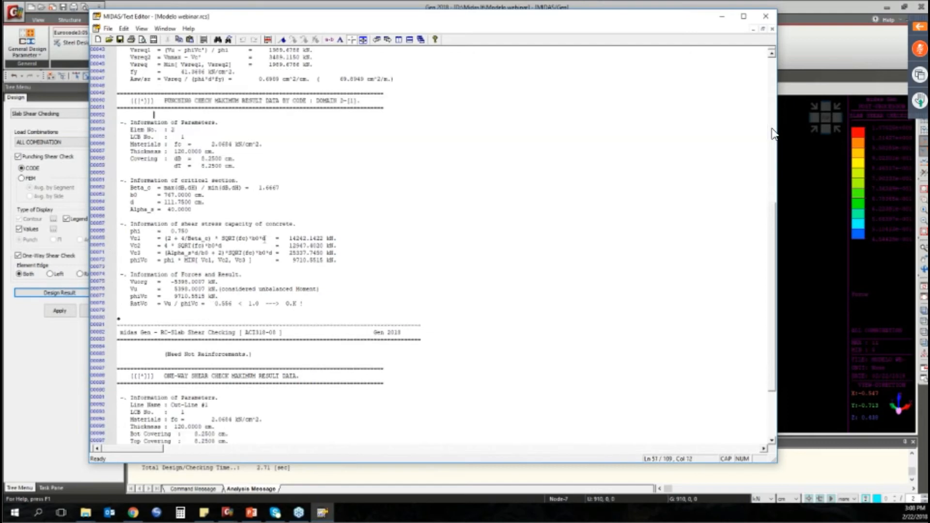
scroll(264, 239, "down", 9)
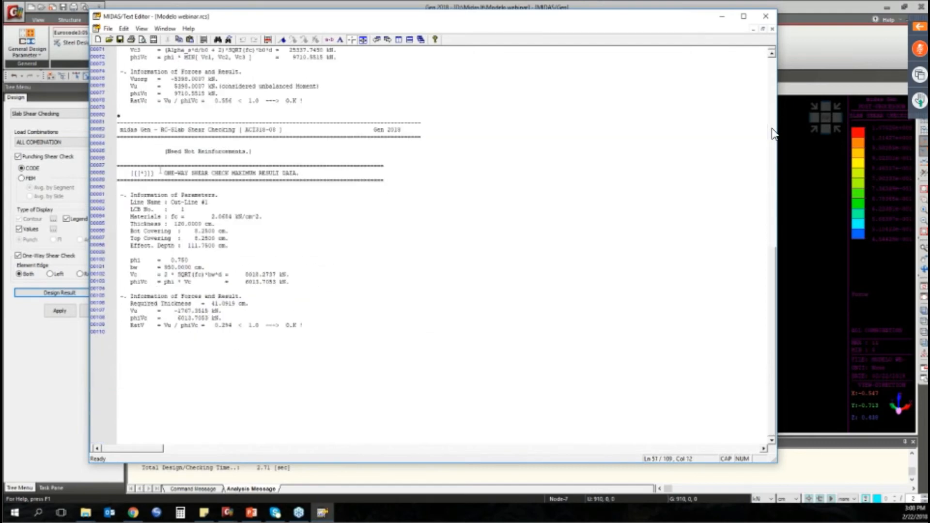
Step: Examine the one-way shear check for Cut-Line #1, including the reinforcement verdict and the Vu / phiVc ratio
left_click_drag(207, 145, 242, 152)
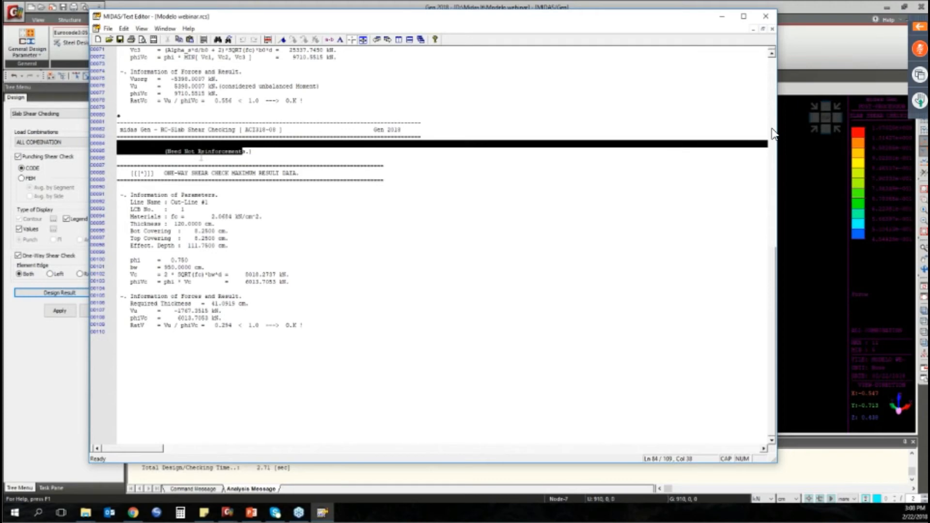
left_click(201, 156)
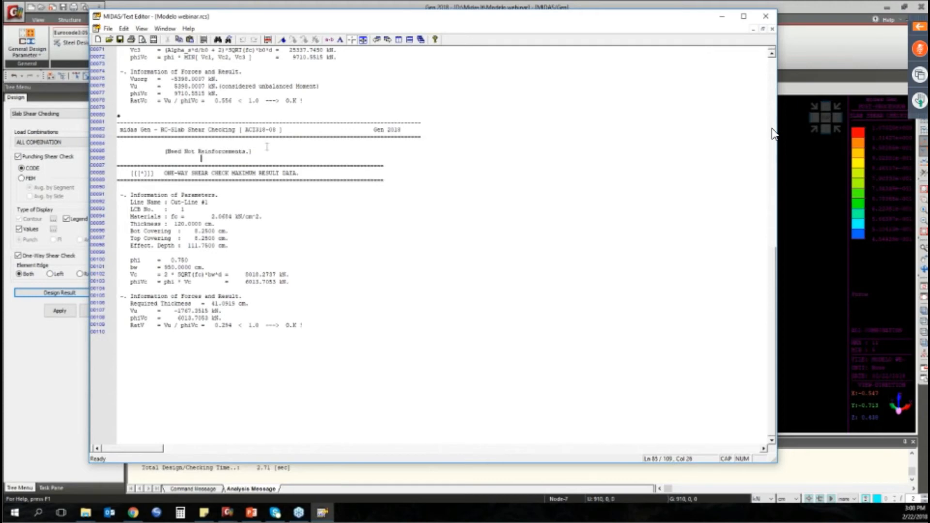
double_click(267, 146)
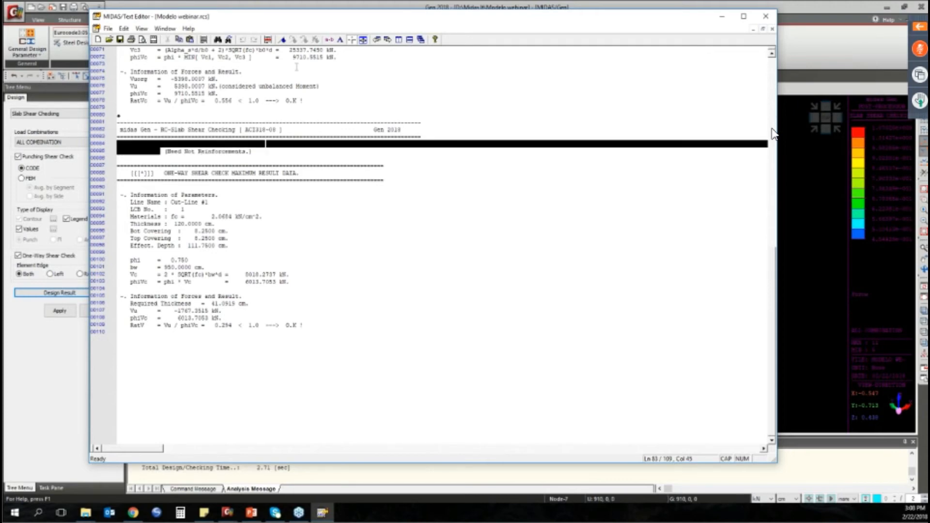
left_click(249, 157)
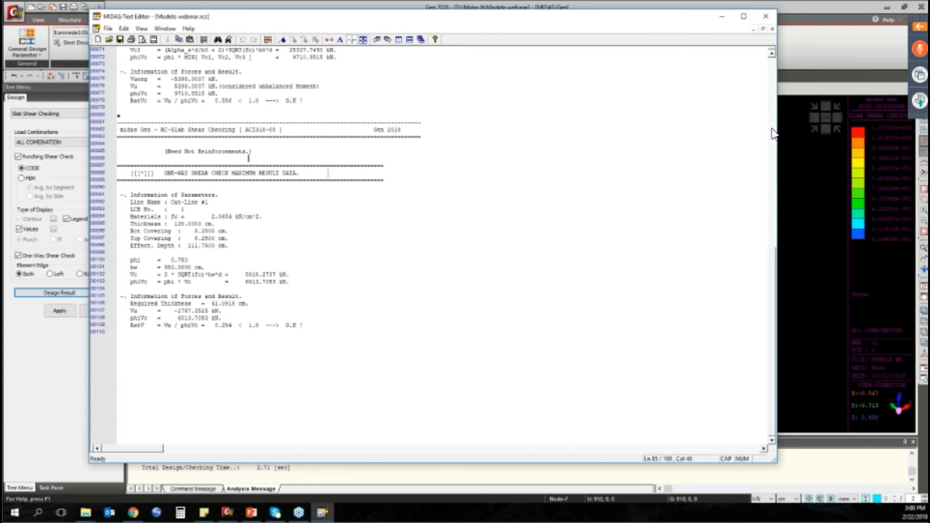
left_click_drag(328, 173, 164, 173)
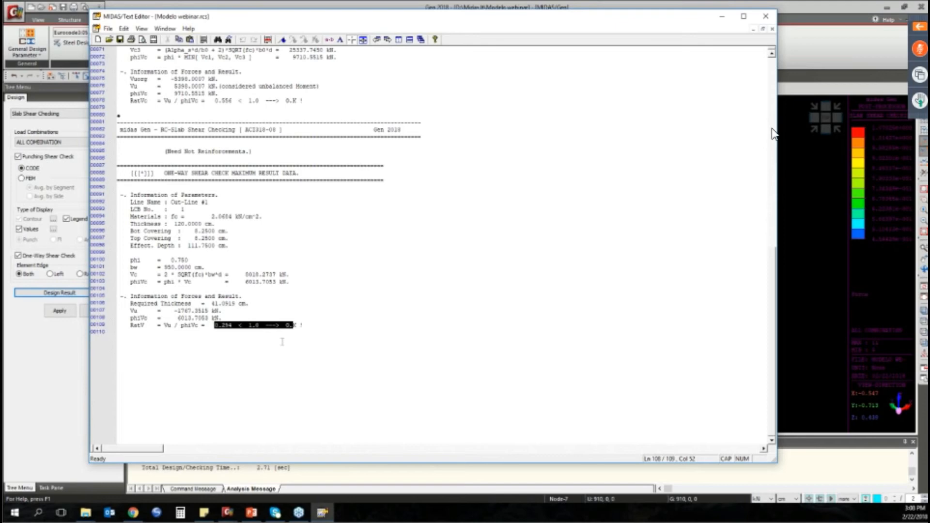
left_click(279, 333)
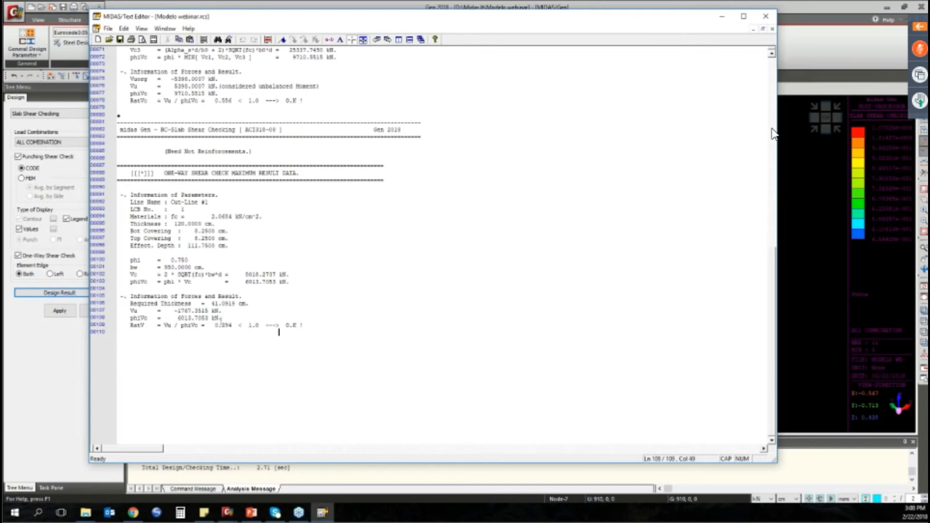
left_click_drag(215, 326, 262, 326)
left_click(354, 311)
Step: Review the one-way and punching results once more, and close the temporary report without saving it
scroll(295, 318, "up", 3)
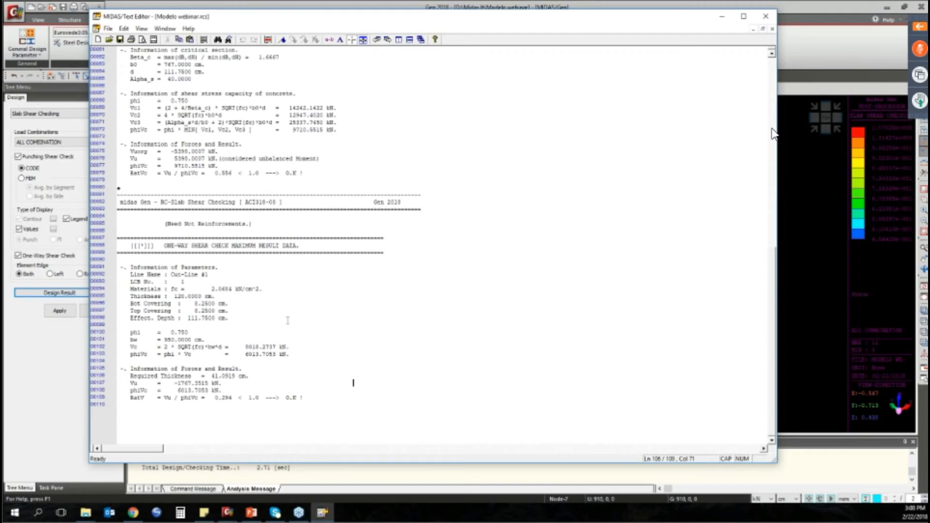
scroll(281, 321, "up", 3)
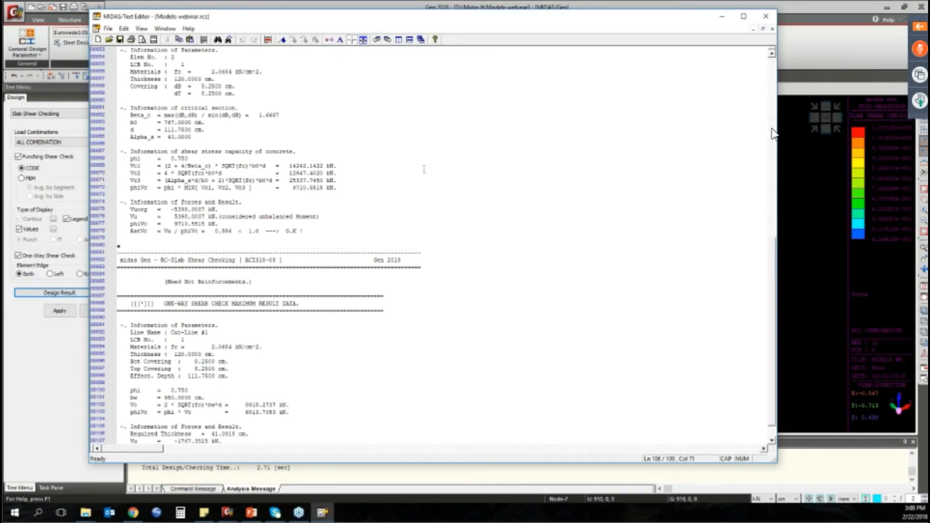
scroll(424, 170, "down", 3)
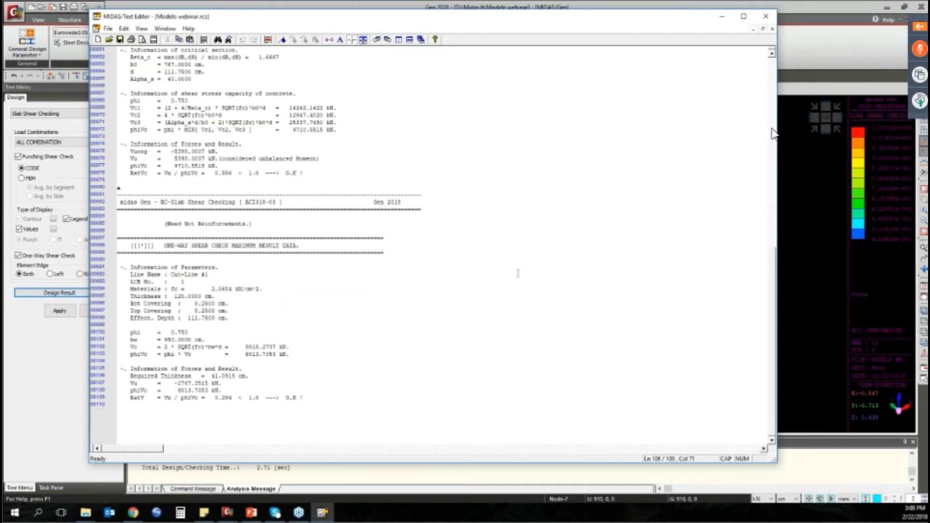
scroll(349, 144, "up", 9)
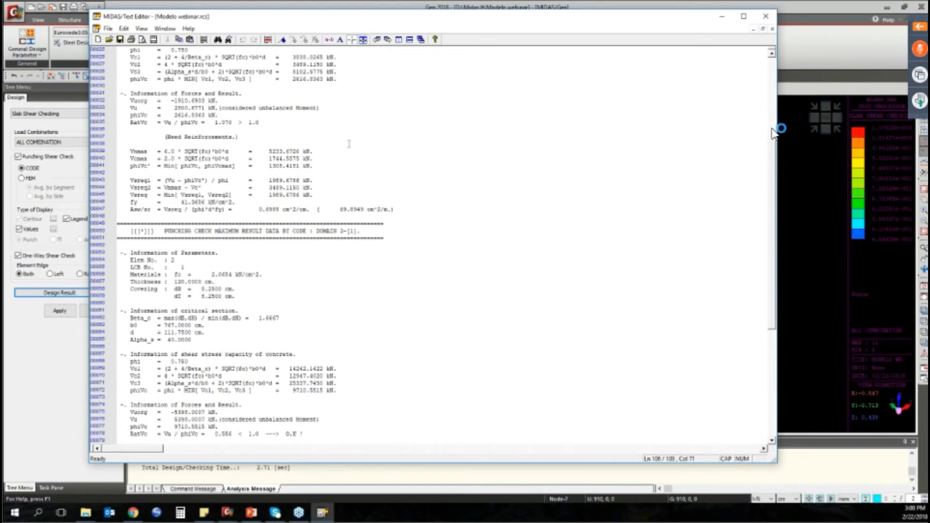
scroll(298, 83, "up", 2)
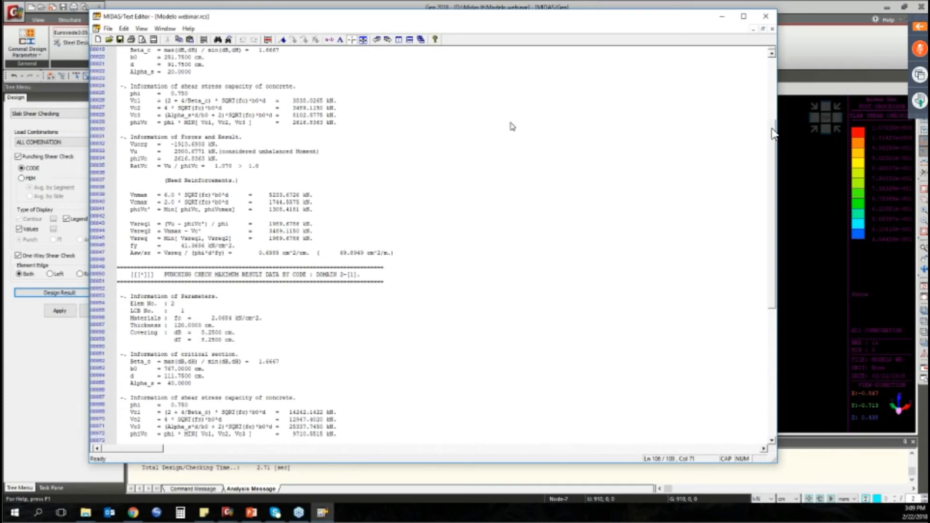
left_click(766, 17)
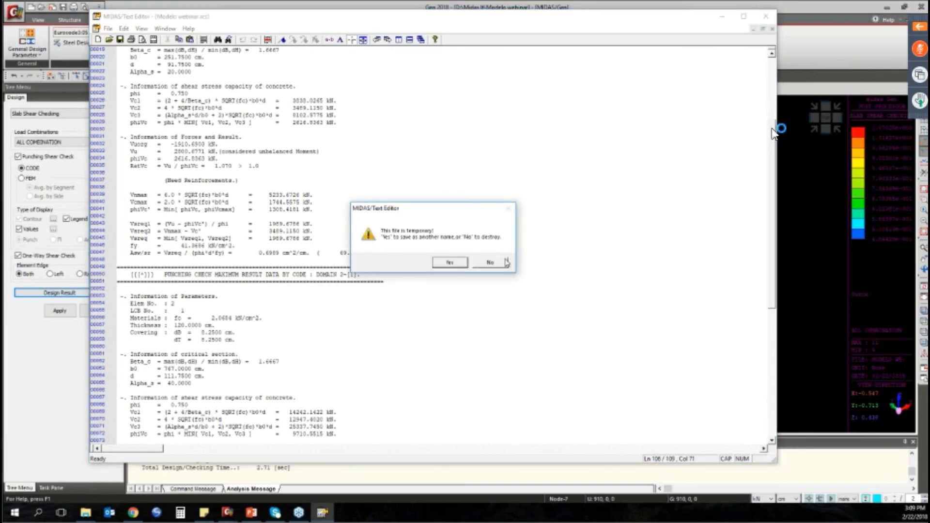
left_click(491, 263)
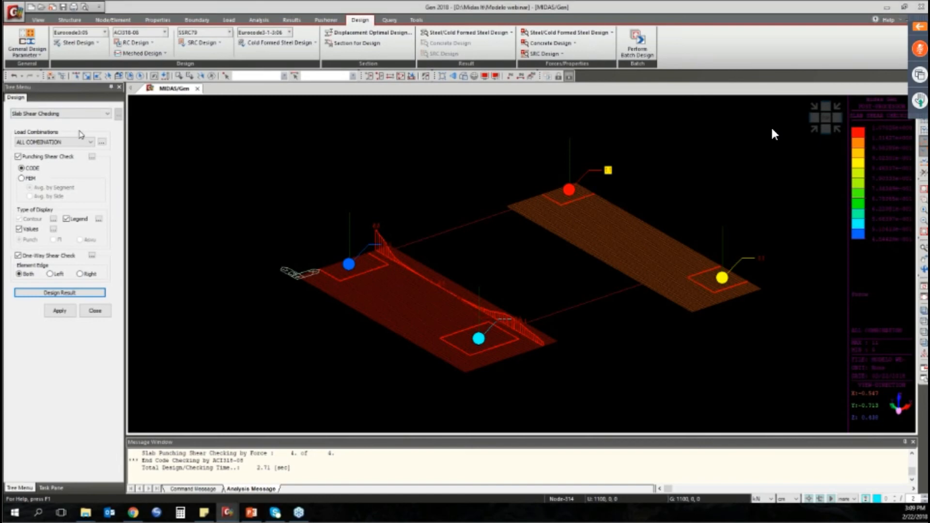
Step: Close the slab shear check and open the concrete Footing Design dialog for ACI318-08
left_click(95, 311)
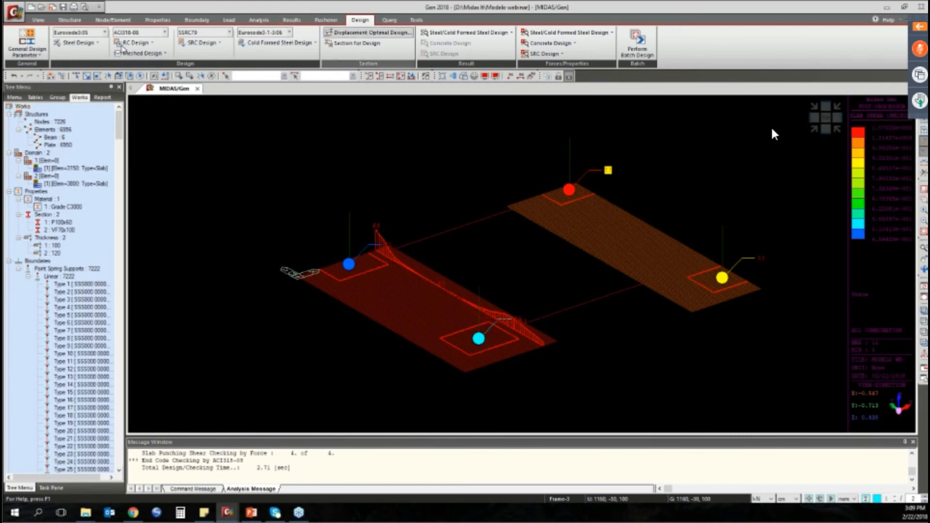
left_click(146, 43)
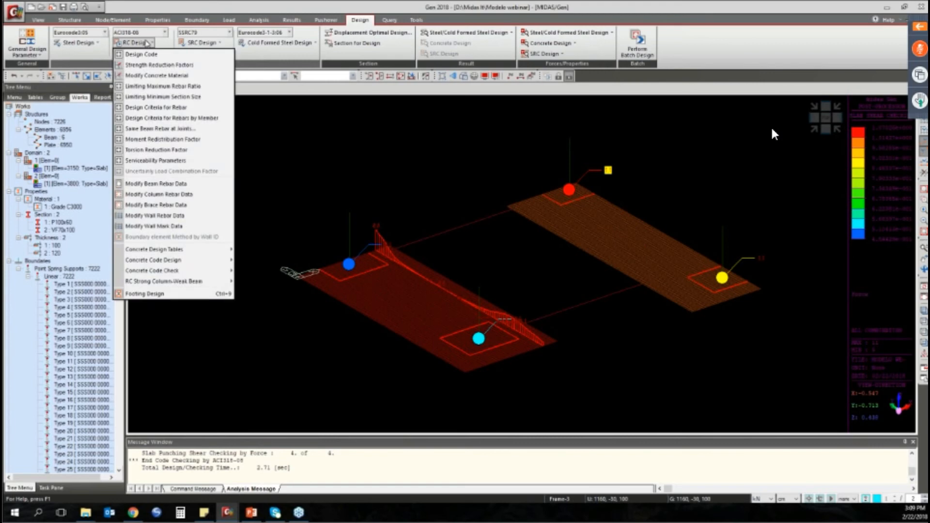
left_click(164, 295)
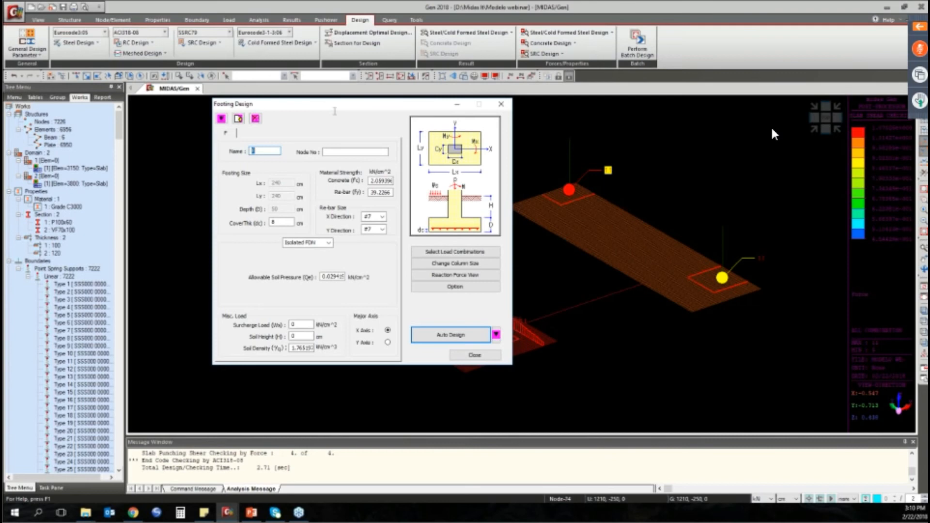
Step: Move the Footing Design dialog off the model, try picking a node for the isolated footing, and close the dialog without designing
left_click(273, 149)
left_click_drag(334, 111, 254, 95)
left_click(282, 142)
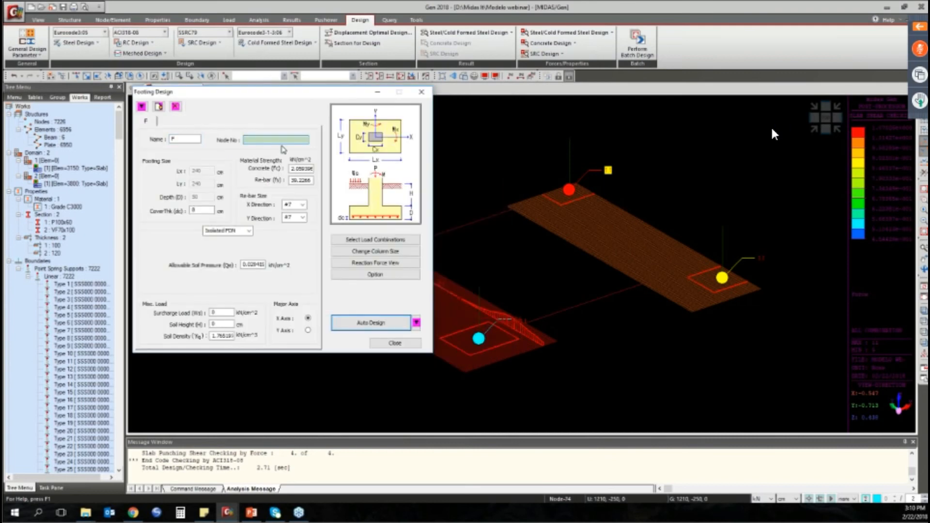
left_click_drag(282, 92, 347, 74)
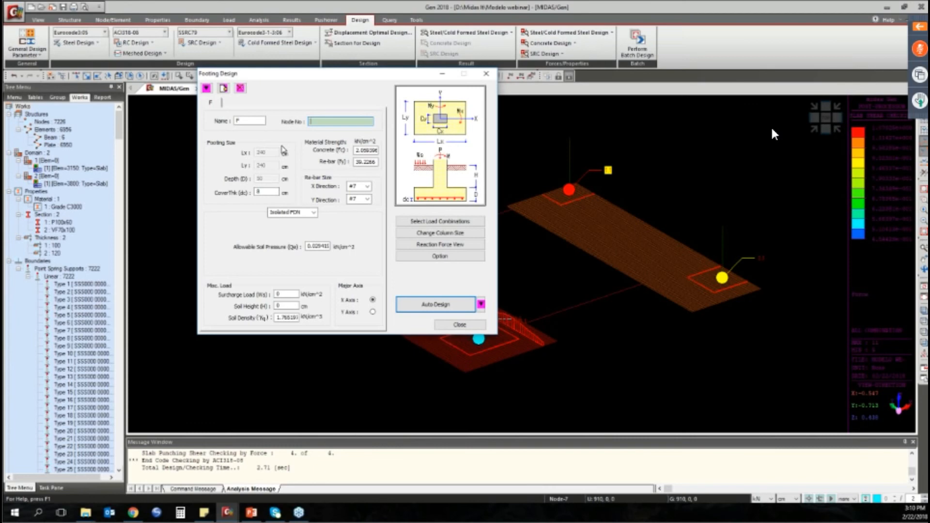
left_click(605, 221)
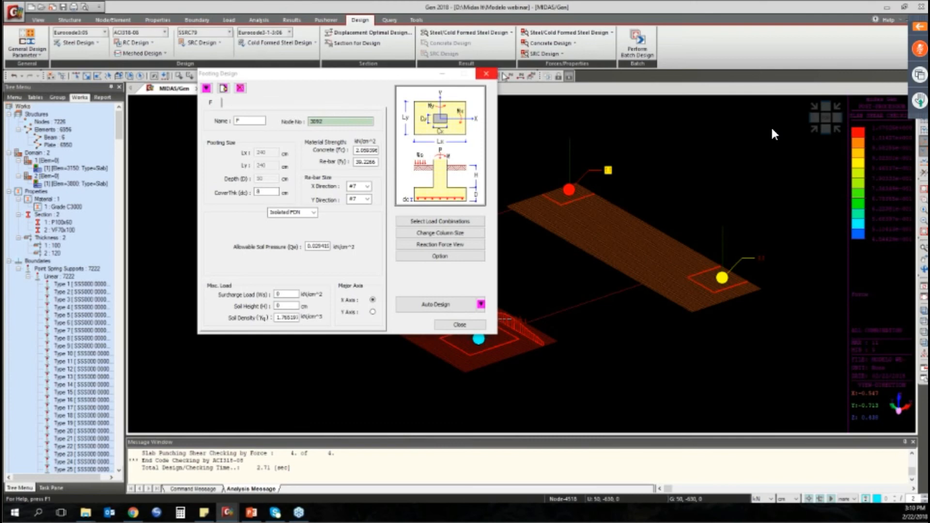
left_click(486, 74)
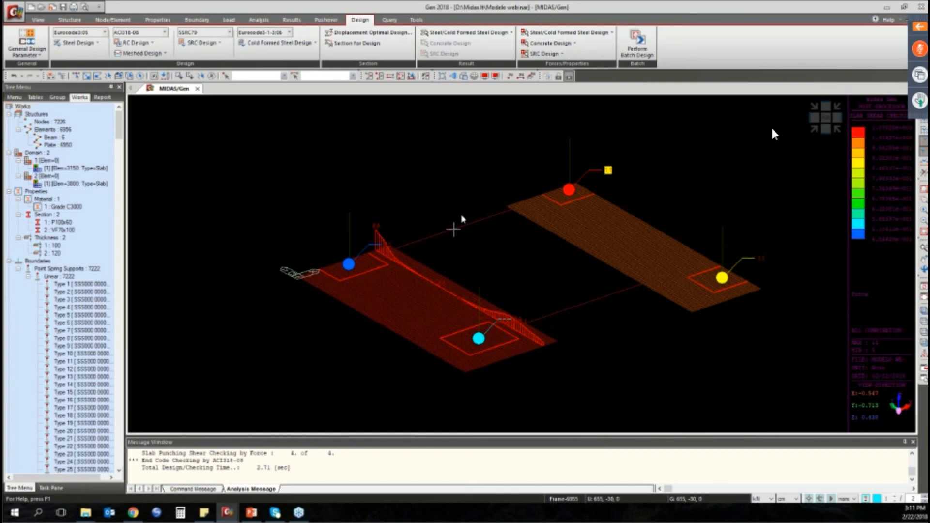
mouse_move(454, 229)
mouse_move(584, 304)
mouse_move(739, 223)
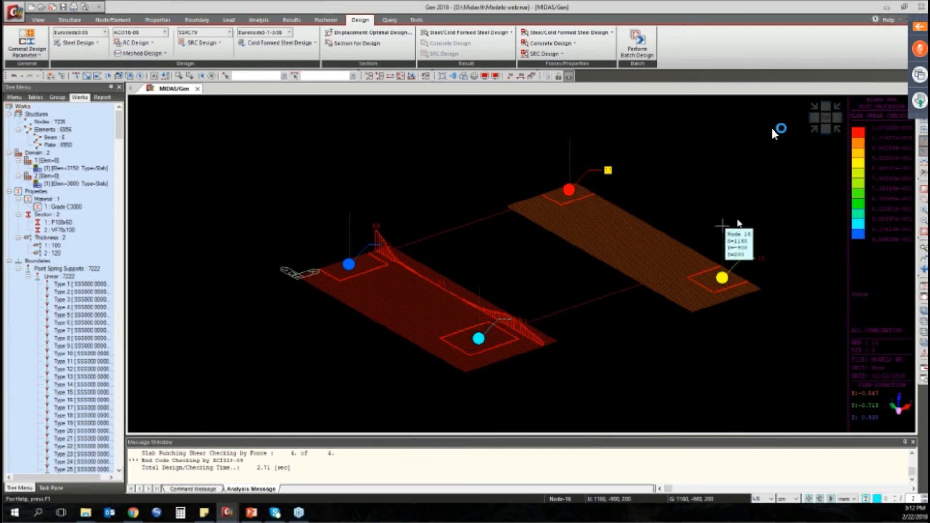